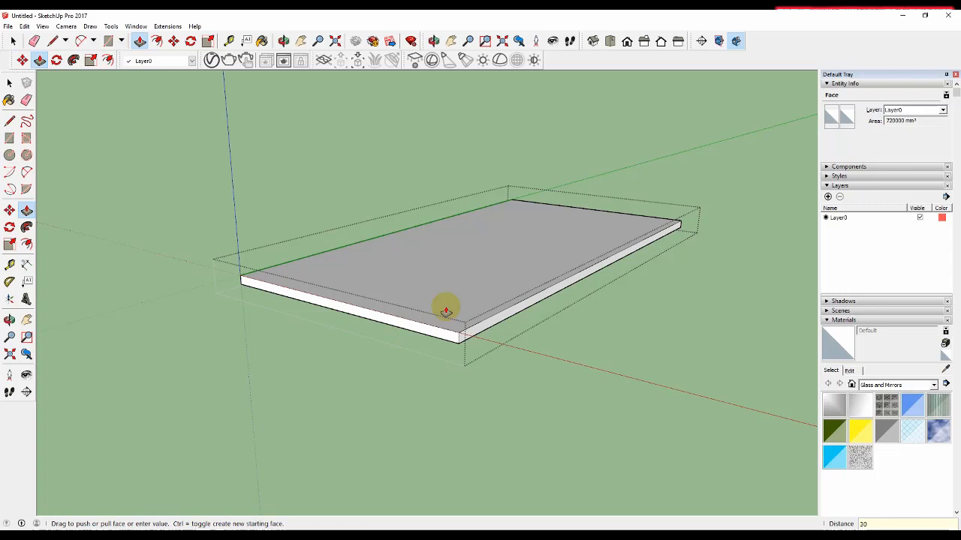
Extrude the rectangular face 30 mm to form the board and leave the group
{"action": "key", "text": "Return"}
{"action": "key", "text": "space"}
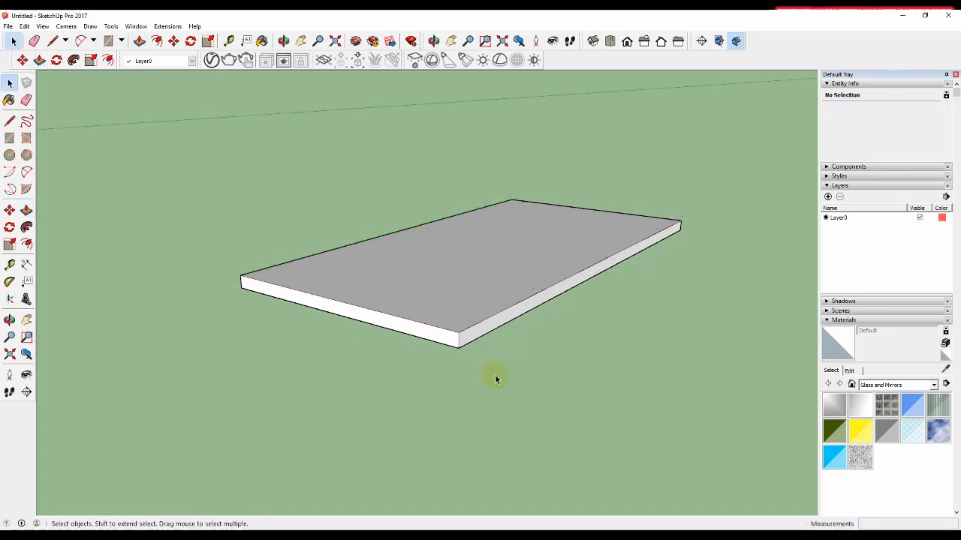
{"action": "scroll", "coordinate": [514, 391], "scroll_direction": "down", "scroll_amount": 2}
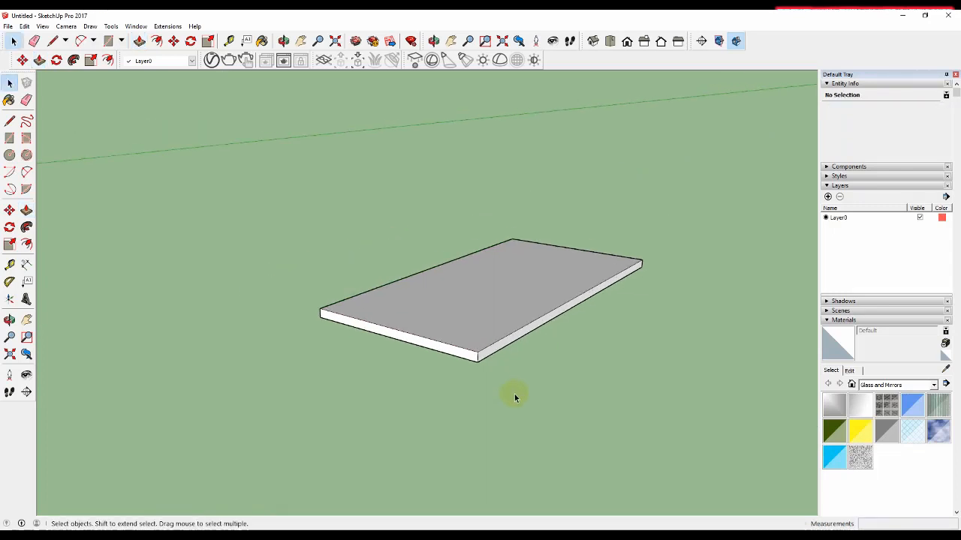
{"action": "scroll", "coordinate": [443, 349], "scroll_direction": "up", "scroll_amount": 3}
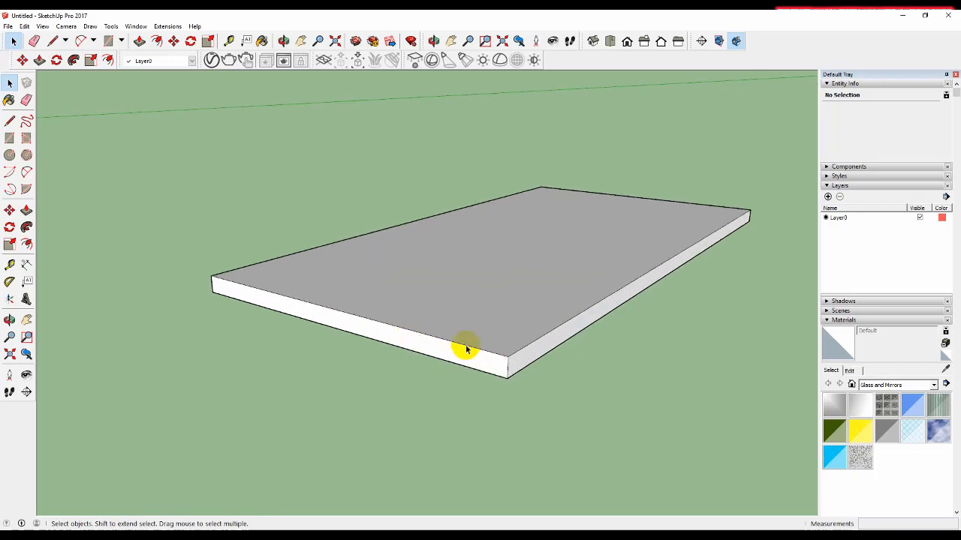
{"action": "scroll", "coordinate": [465, 349], "scroll_direction": "up", "scroll_amount": 1}
Open the board group, push its top face down slightly to thin the board, and leave the group
{"action": "left_click", "coordinate": [501, 305]}
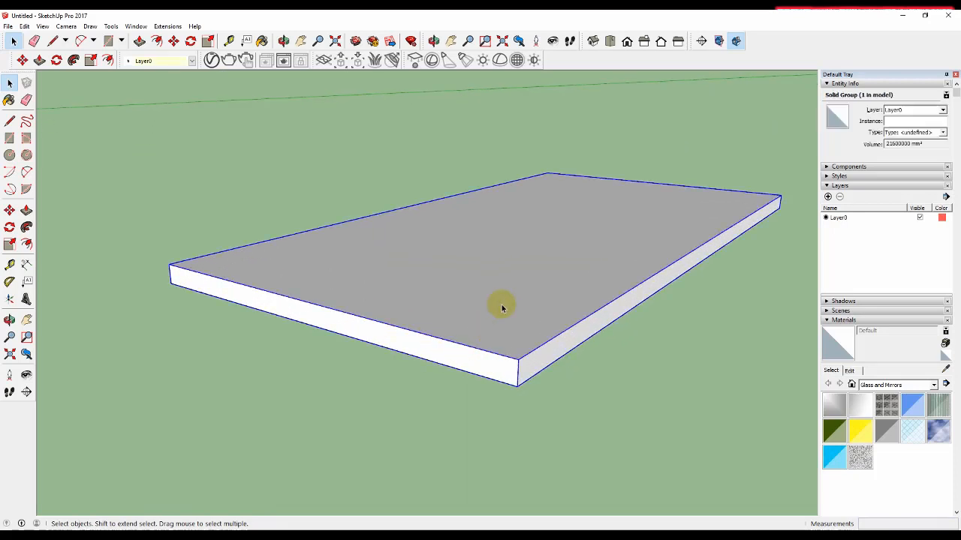
{"action": "middle_click_drag", "start_coordinate": [477, 318], "coordinate": [457, 374]}
{"action": "double_click", "coordinate": [459, 367]}
{"action": "key", "text": "l"}
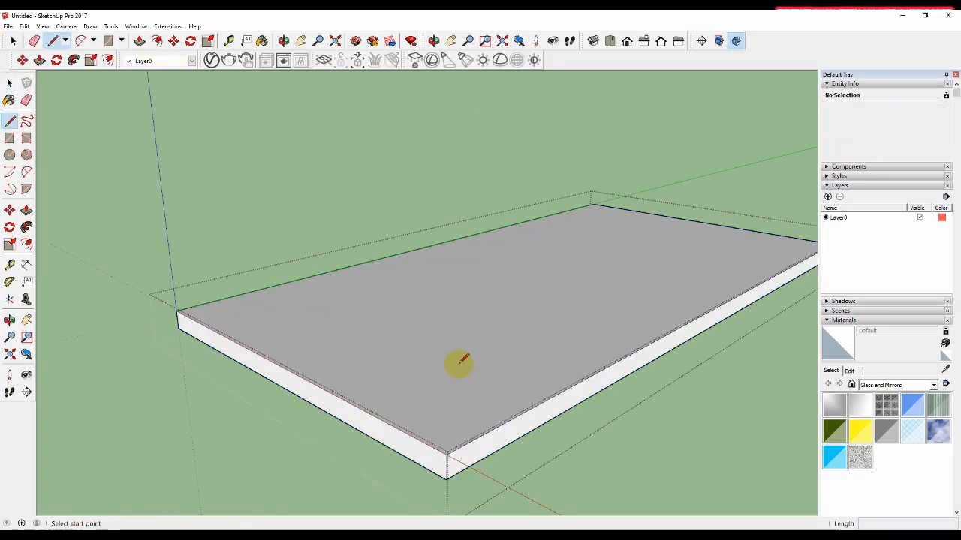
{"action": "key", "text": "p"}
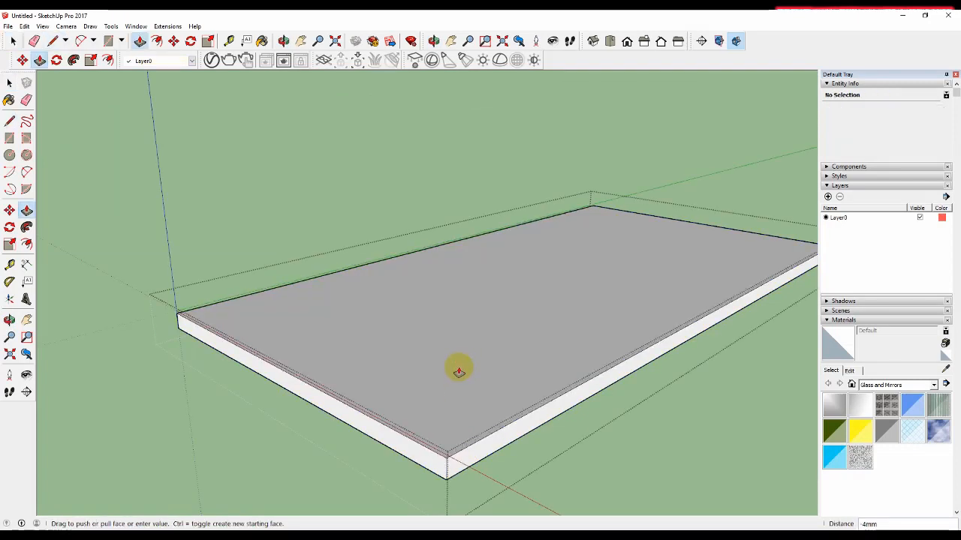
{"action": "left_click", "coordinate": [458, 368]}
{"action": "key", "text": "Return"}
{"action": "key", "text": "space"}
{"action": "key", "text": "Escape"}
{"action": "scroll", "coordinate": [439, 484], "scroll_direction": "up", "scroll_amount": 1}
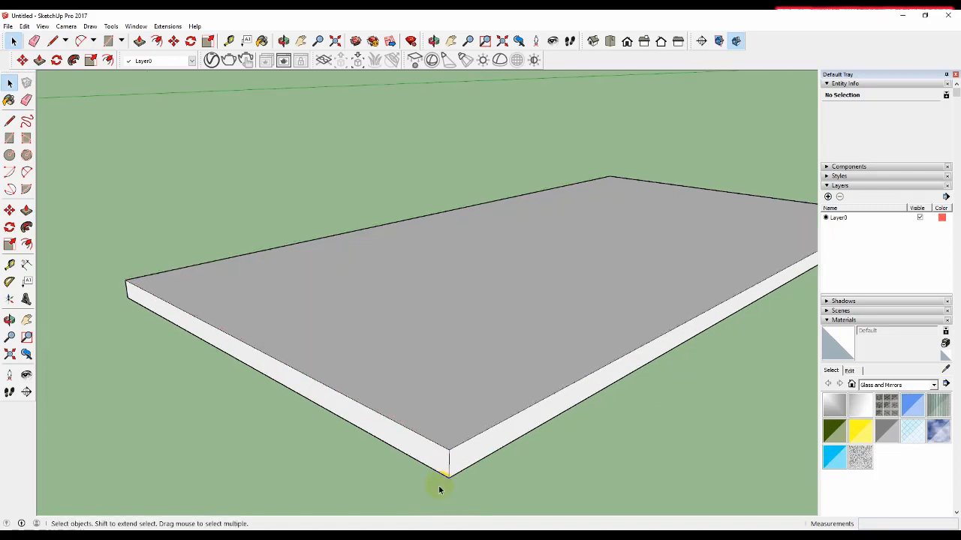
{"action": "key", "text": "r"}
{"action": "key", "text": "t"}
{"action": "left_click", "coordinate": [448, 450]}
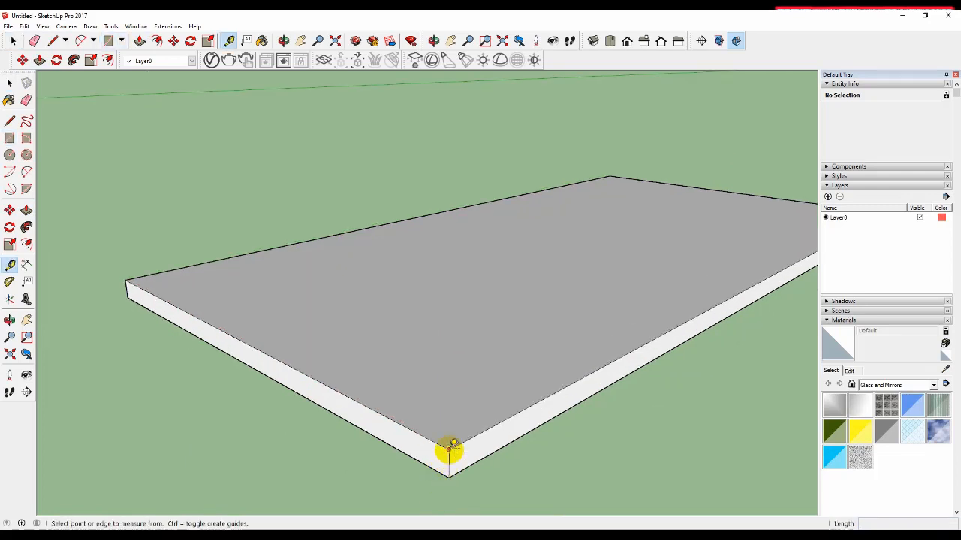
{"action": "scroll", "coordinate": [448, 474], "scroll_direction": "down", "scroll_amount": 3}
{"action": "key", "text": "space"}
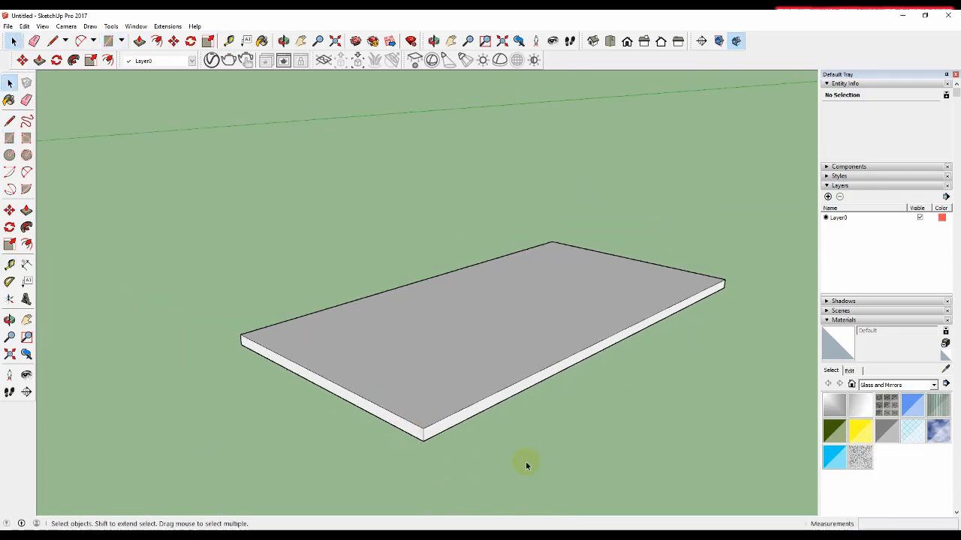
Place a guide line parallel to the board's near short edge, offset 20 mm inward
{"action": "left_click", "coordinate": [412, 390]}
{"action": "scroll", "coordinate": [405, 384], "scroll_direction": "up", "scroll_amount": 3}
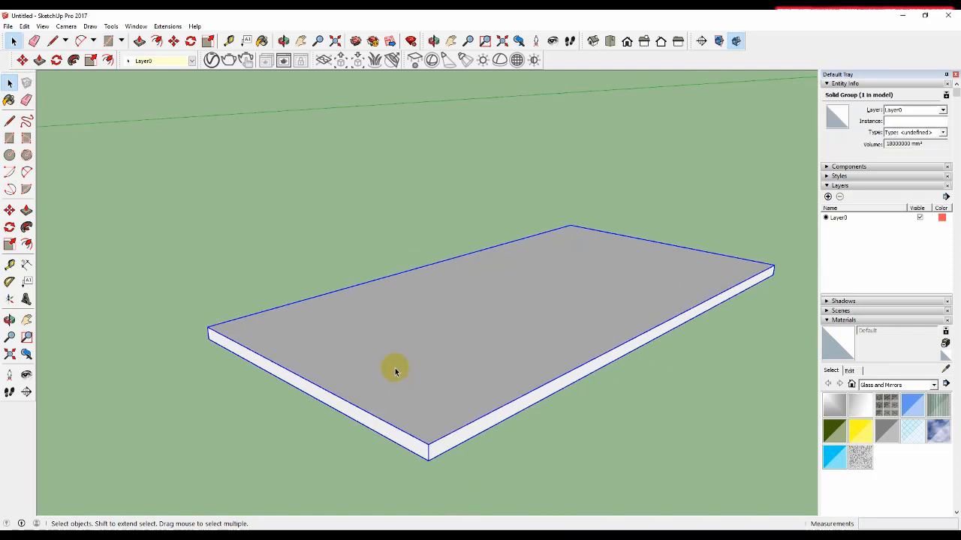
{"action": "key", "text": "t"}
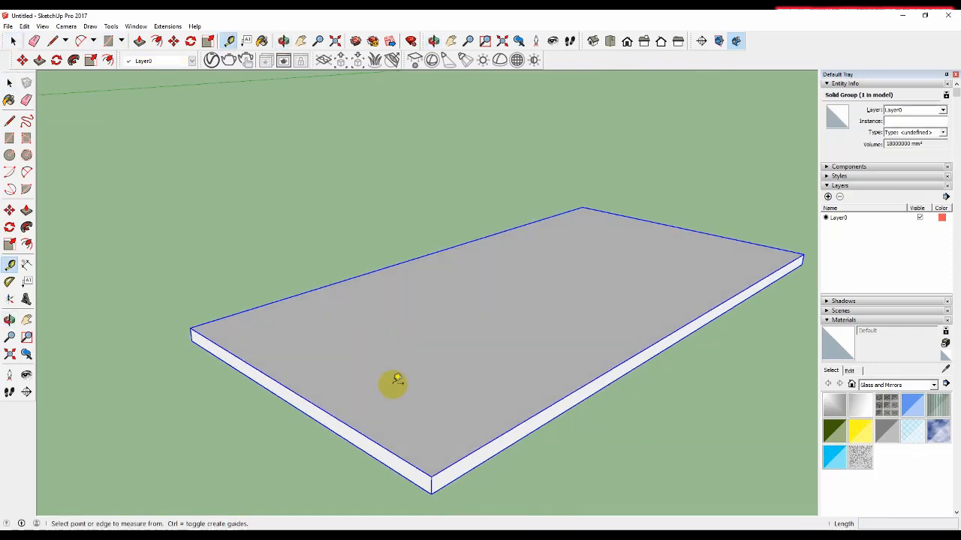
{"action": "left_click", "coordinate": [343, 422]}
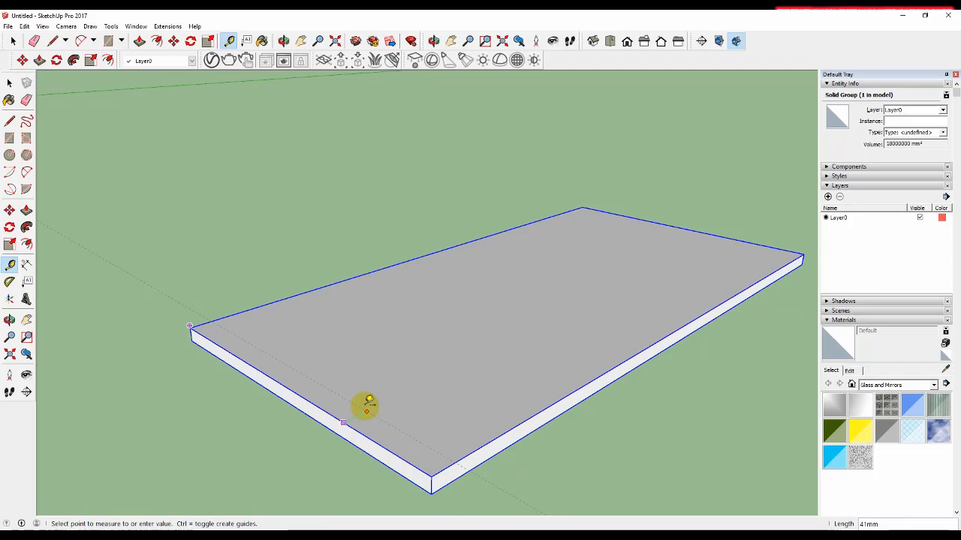
{"action": "type", "text": "20"}
{"action": "key", "text": "Return"}
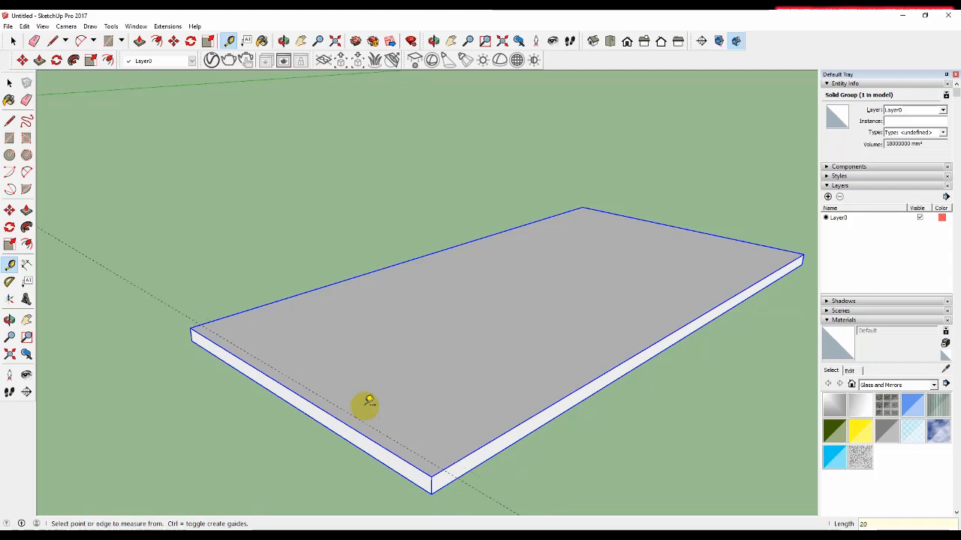
Place a second parallel guide line 40 mm further inward from the short-edge guide
{"action": "left_click", "coordinate": [363, 422]}
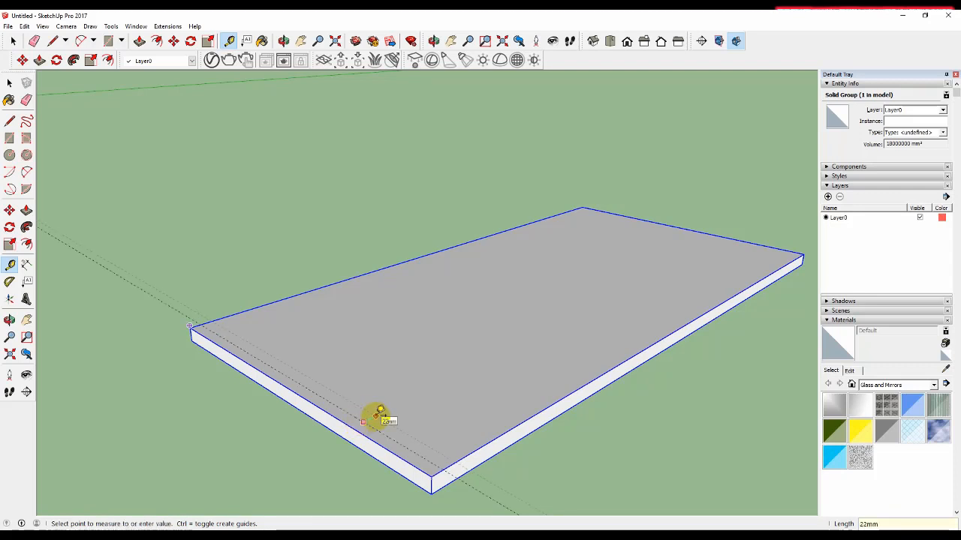
{"action": "type", "text": "40"}
{"action": "key", "text": "Return"}
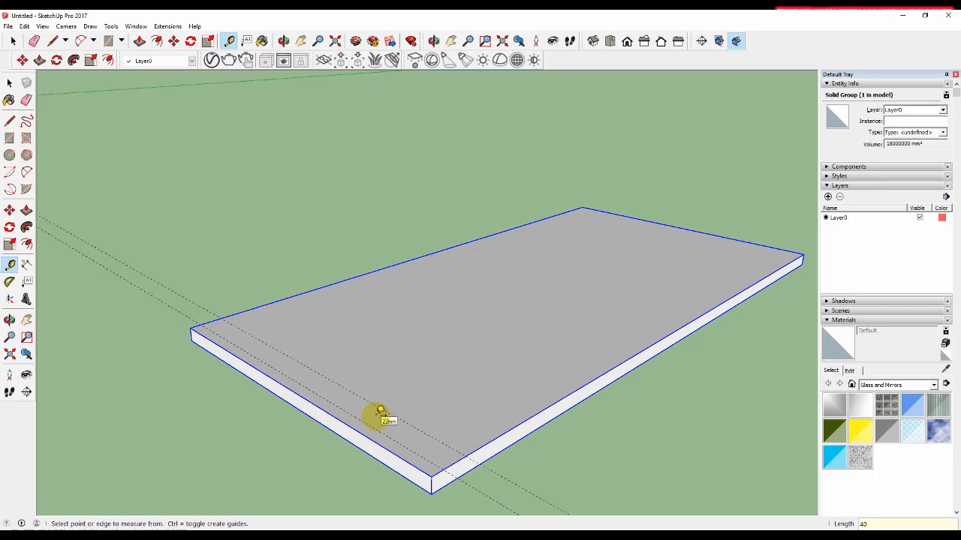
Place a guide line 20 mm inward from one long edge of the board
{"action": "middle_click_drag", "start_coordinate": [381, 411], "coordinate": [356, 388]}
{"action": "scroll", "coordinate": [350, 384], "scroll_direction": "up", "scroll_amount": 1}
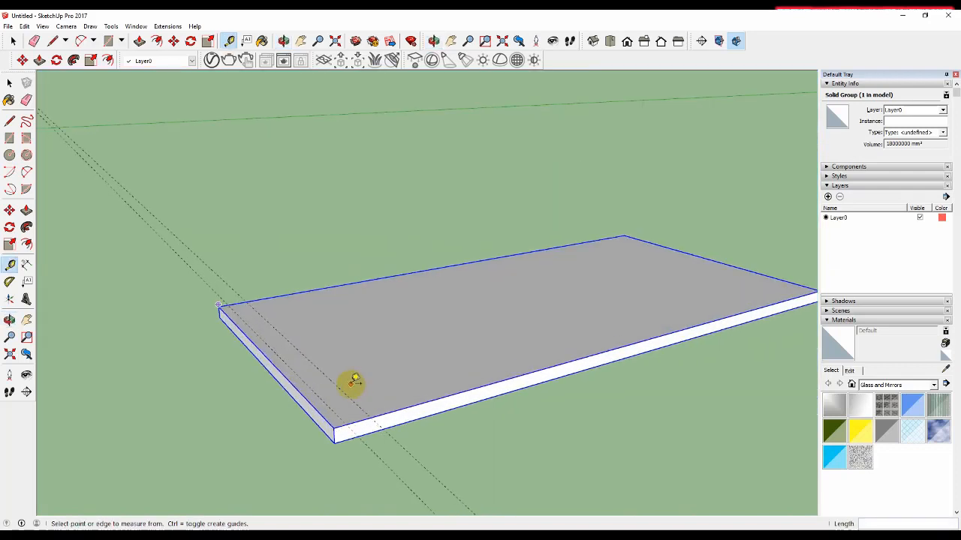
{"action": "scroll", "coordinate": [353, 383], "scroll_direction": "down", "scroll_amount": 1}
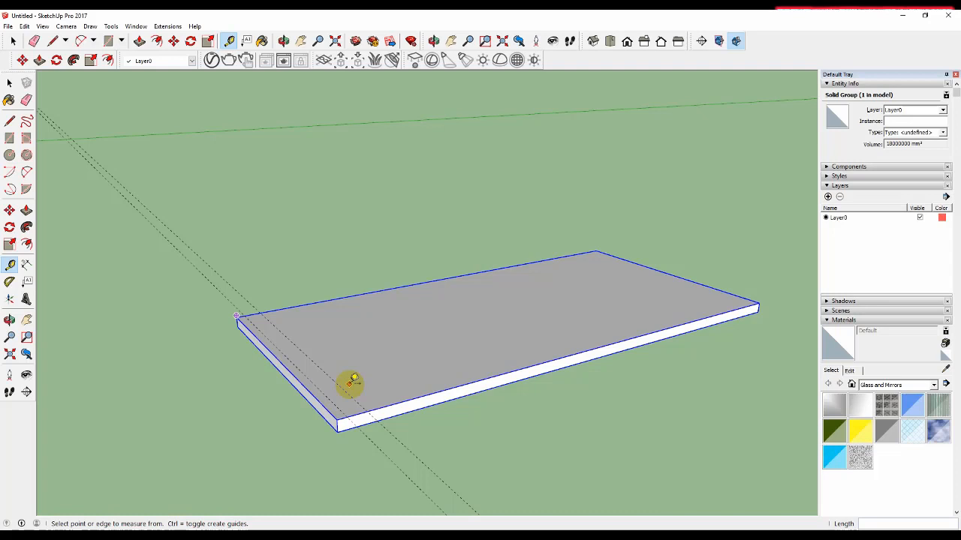
{"action": "middle_click_drag", "start_coordinate": [353, 383], "coordinate": [637, 407]}
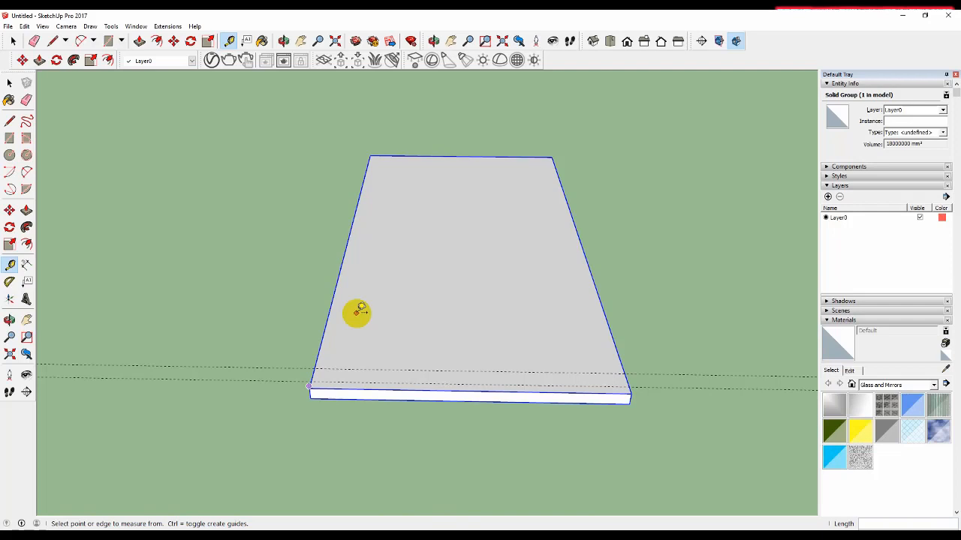
{"action": "left_click", "coordinate": [616, 352]}
{"action": "type", "text": "20"}
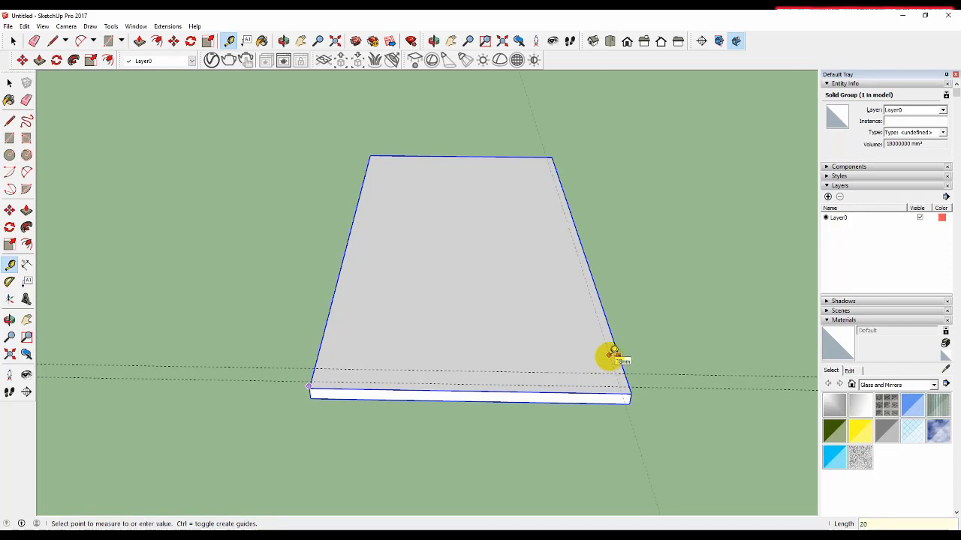
{"action": "key", "text": "Return"}
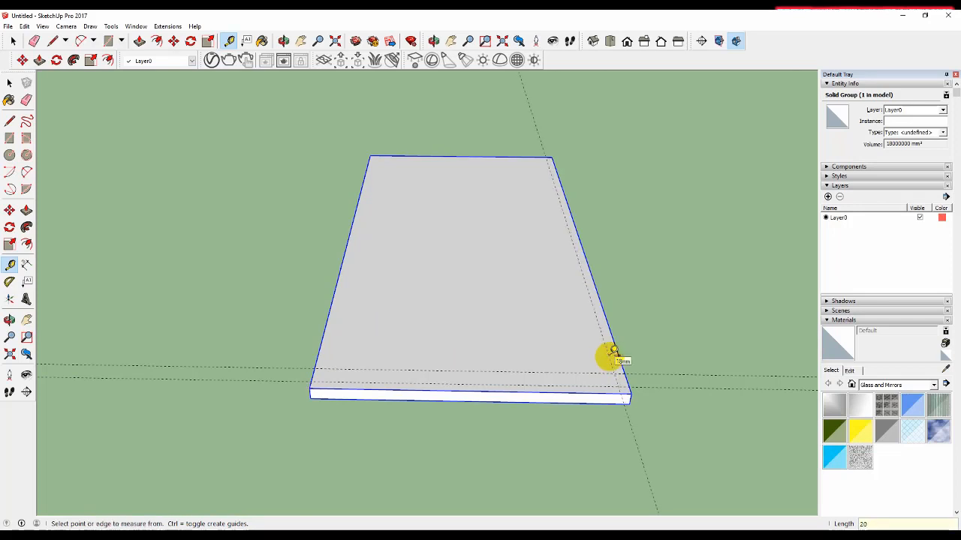
Place a guide line 20 mm inward from the opposite long edge and deselect the board
{"action": "left_click", "coordinate": [323, 344]}
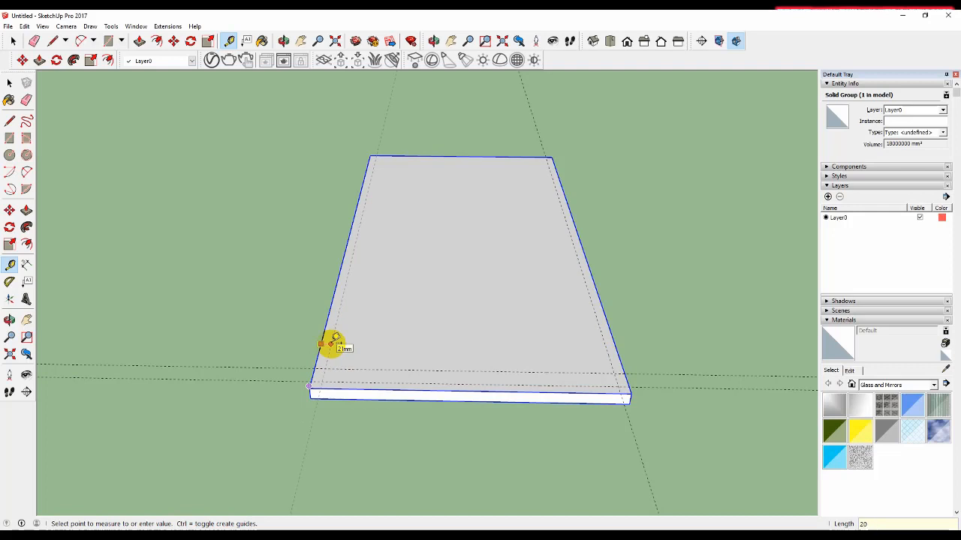
{"action": "type", "text": "20"}
{"action": "key", "text": "Return"}
{"action": "key", "text": "space"}
{"action": "scroll", "coordinate": [345, 354], "scroll_direction": "up", "scroll_amount": 2}
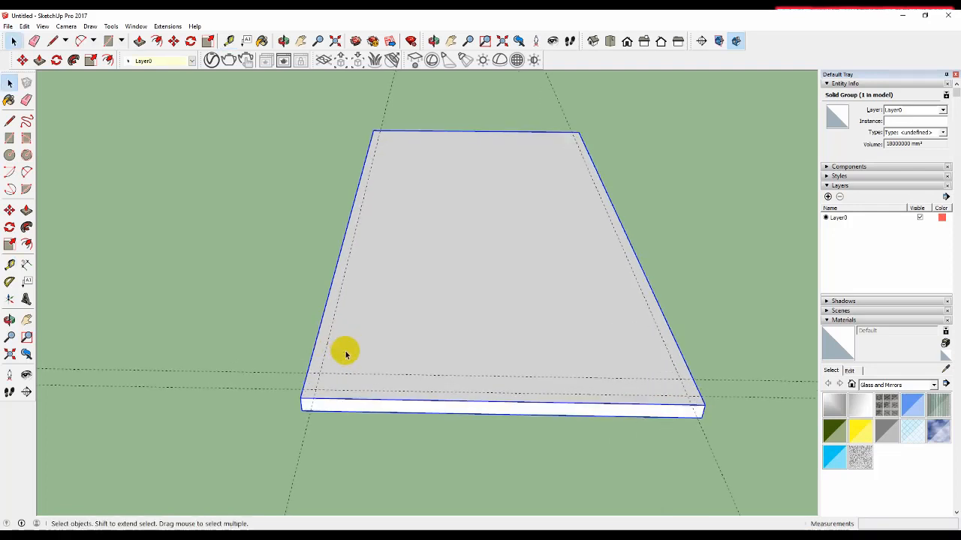
{"action": "scroll", "coordinate": [345, 354], "scroll_direction": "down", "scroll_amount": 2}
{"action": "left_click", "coordinate": [661, 409]}
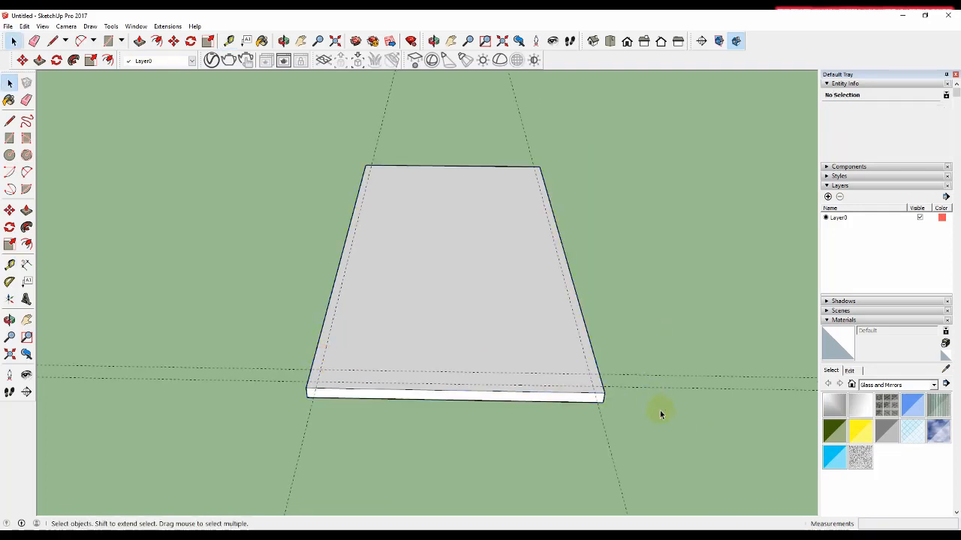
Offset a second guide line 40 mm inward from the first long-edge guide
{"action": "key", "text": "t"}
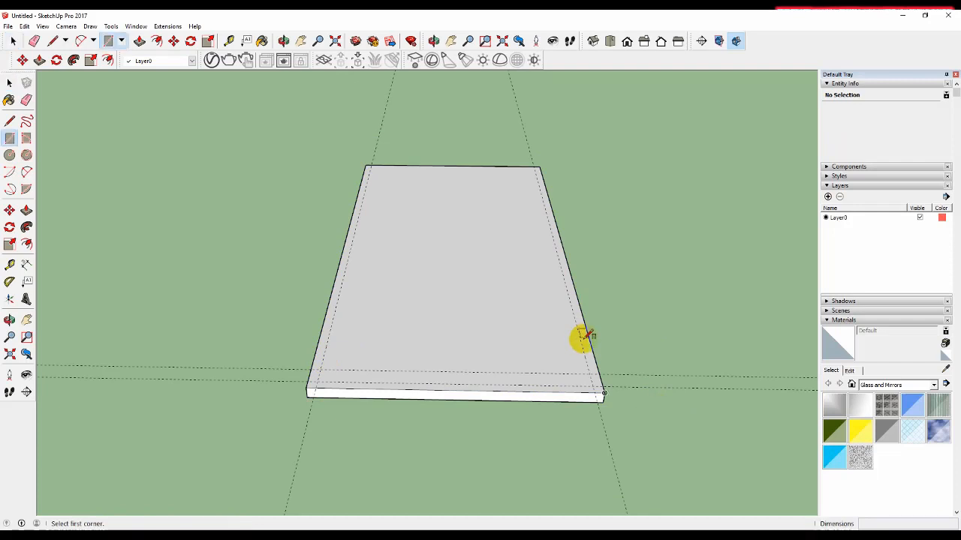
{"action": "left_click", "coordinate": [584, 345]}
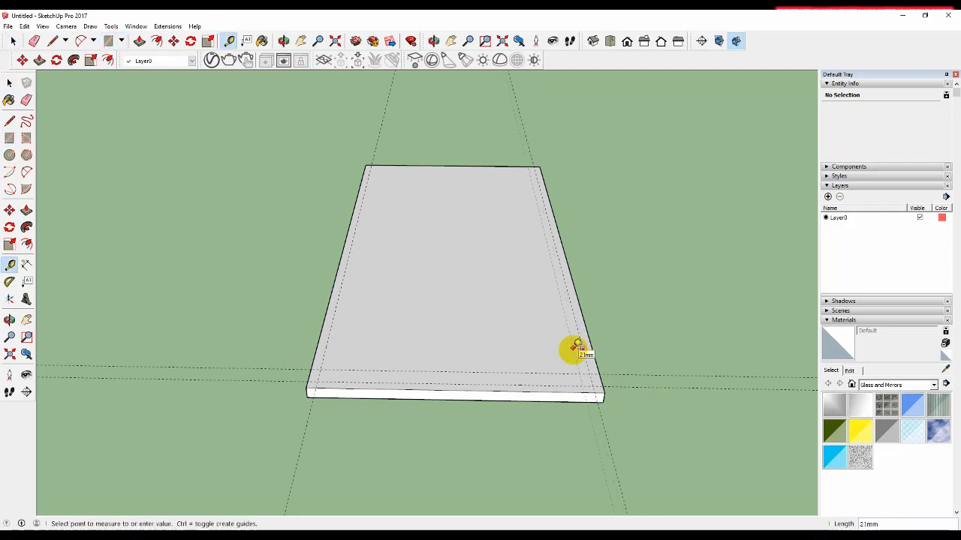
{"action": "type", "text": "40"}
{"action": "key", "text": "Return"}
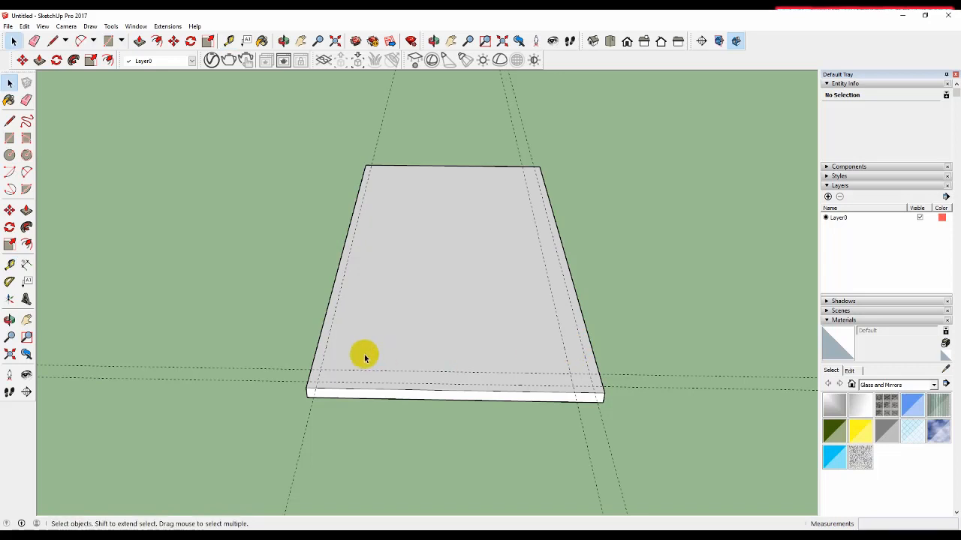
Offset another guide line 40 mm inward from the guide along the opposite long edge
{"action": "left_click", "coordinate": [328, 342]}
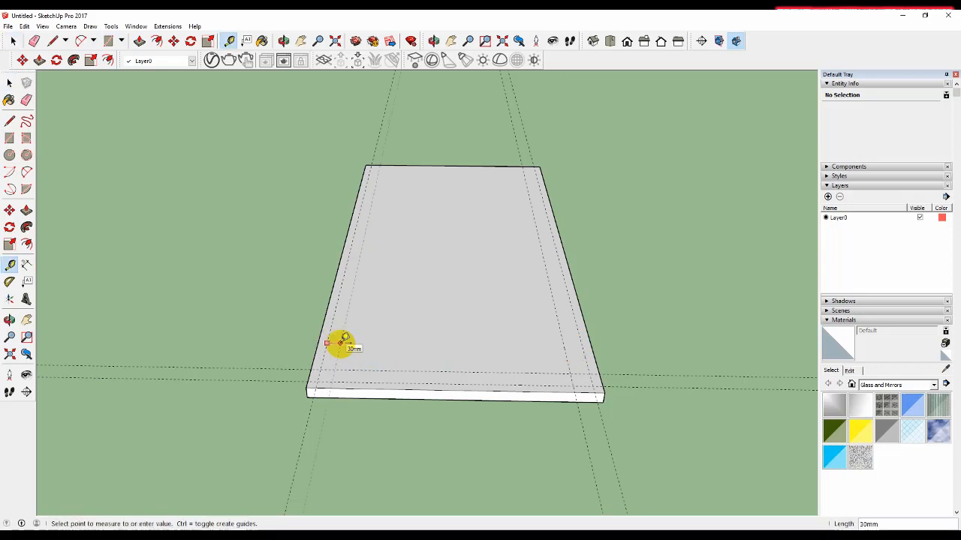
{"action": "type", "text": "40"}
{"action": "key", "text": "Return"}
{"action": "key", "text": "space"}
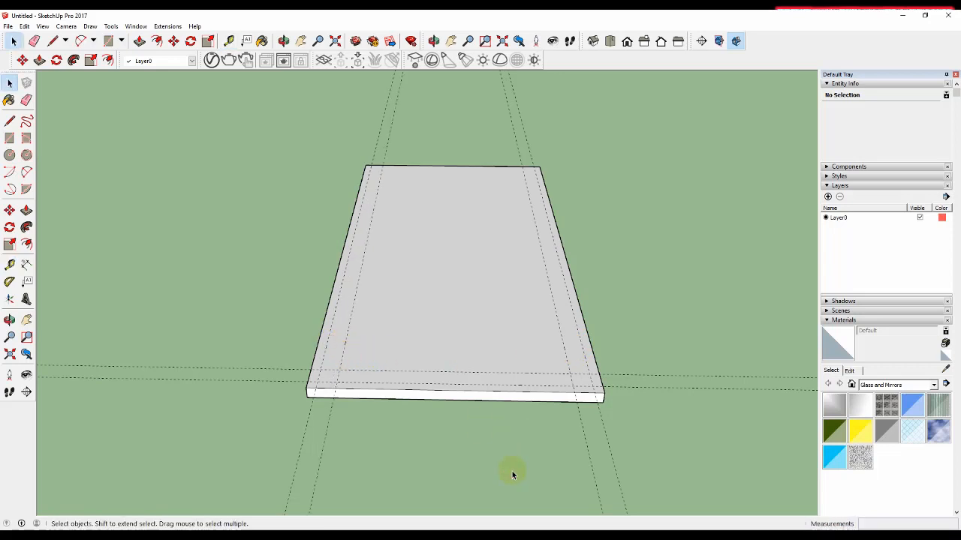
Draw a small square between the crossing guide lines at one corner of the board's near short edge
{"action": "scroll", "coordinate": [377, 279], "scroll_direction": "down", "scroll_amount": 3}
{"action": "middle_click_drag", "start_coordinate": [377, 280], "coordinate": [369, 379]}
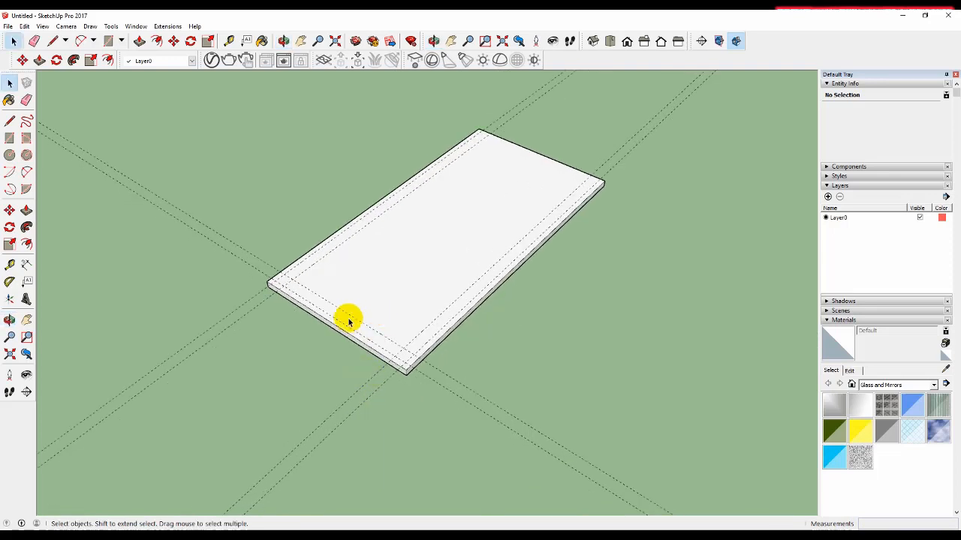
{"action": "scroll", "coordinate": [295, 284], "scroll_direction": "up", "scroll_amount": 3}
{"action": "key", "text": "r"}
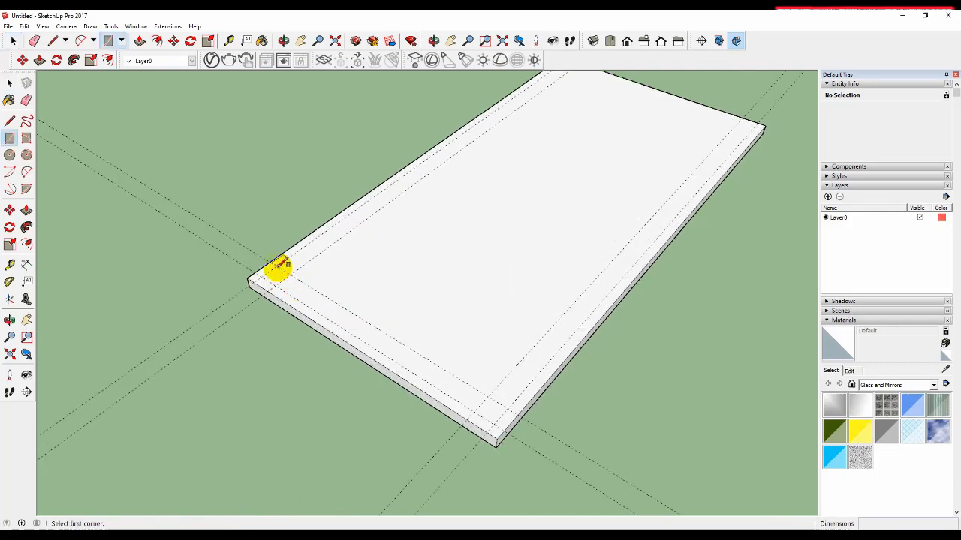
{"action": "left_click", "coordinate": [276, 268]}
{"action": "left_click", "coordinate": [276, 286]}
{"action": "key", "text": "space"}
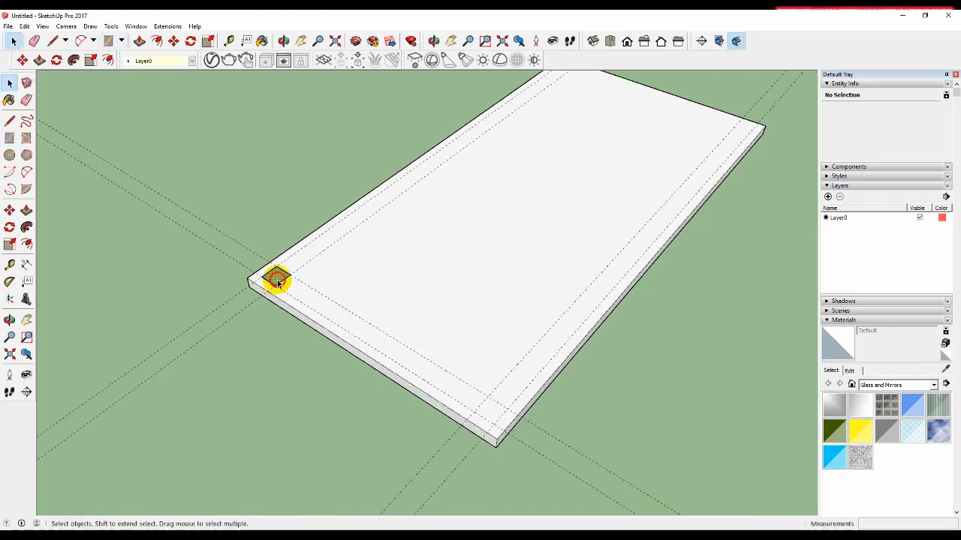
Make a component from the corner square and its edges, keeping the default settings
{"action": "double_click", "coordinate": [277, 282]}
{"action": "right_click", "coordinate": [277, 279]}
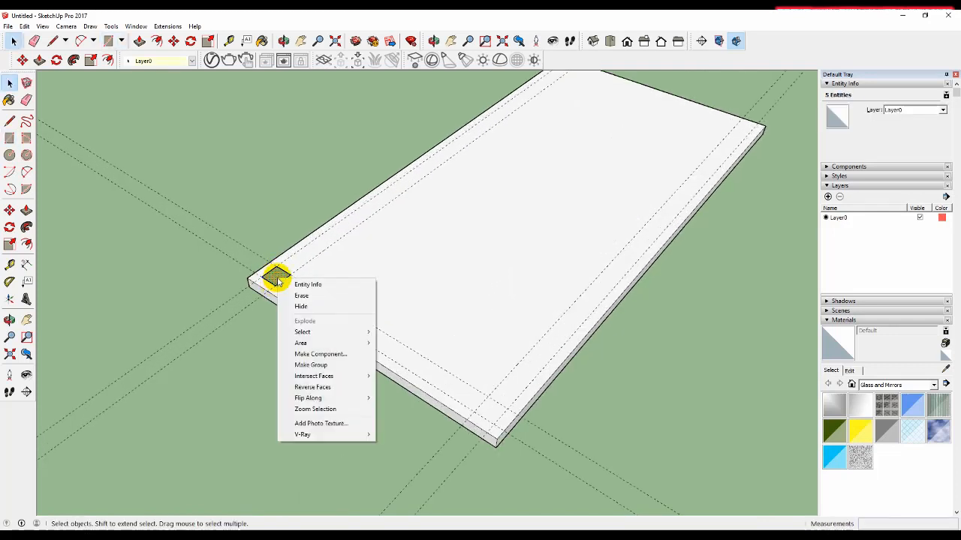
{"action": "left_click", "coordinate": [328, 354]}
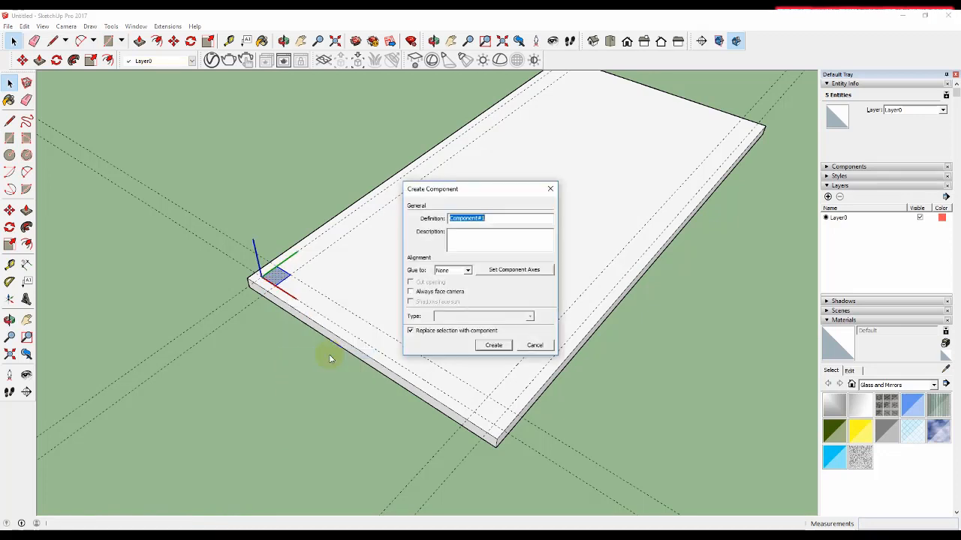
{"action": "left_click", "coordinate": [490, 344]}
Push/Pull the corner square up 725 mm inside its component to form a leg
{"action": "double_click", "coordinate": [275, 279]}
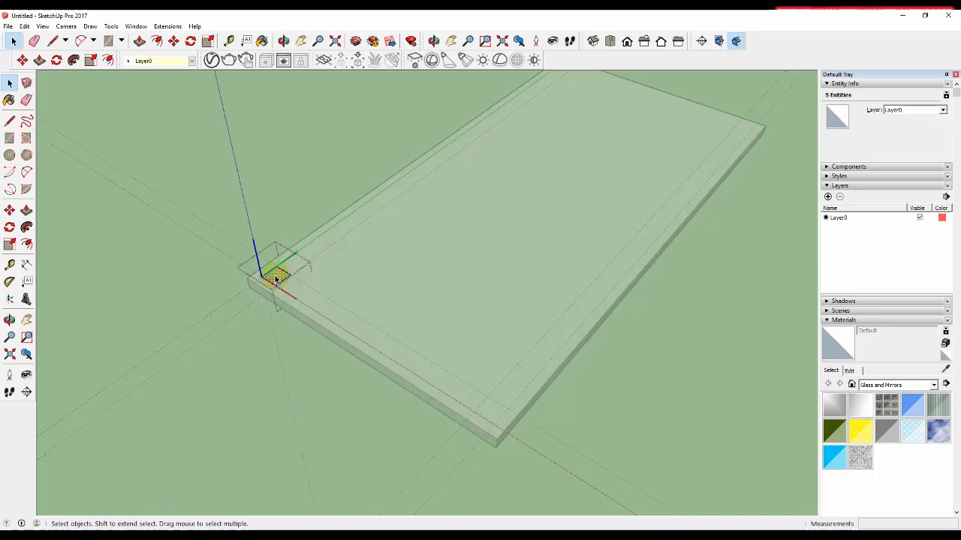
{"action": "key", "text": "p"}
{"action": "left_click", "coordinate": [275, 279]}
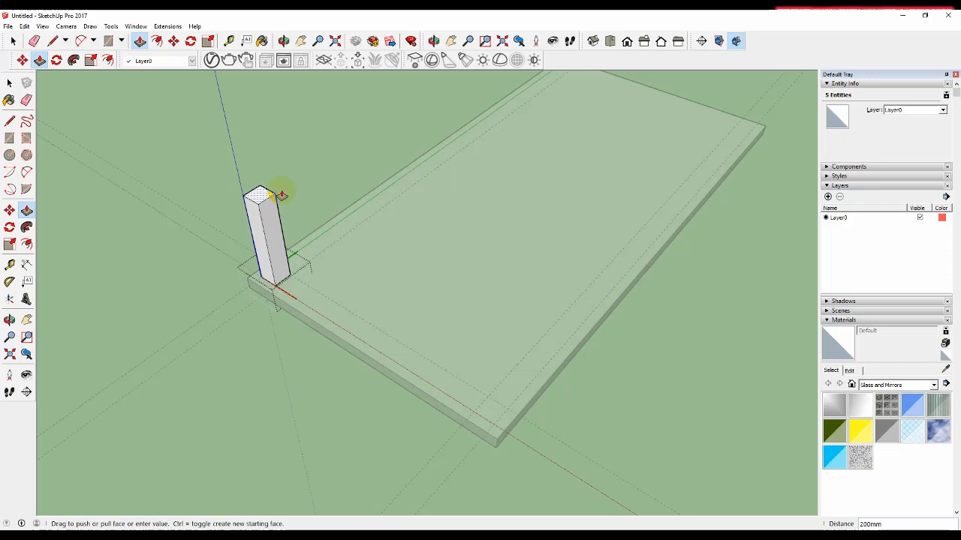
{"action": "key", "text": "Return"}
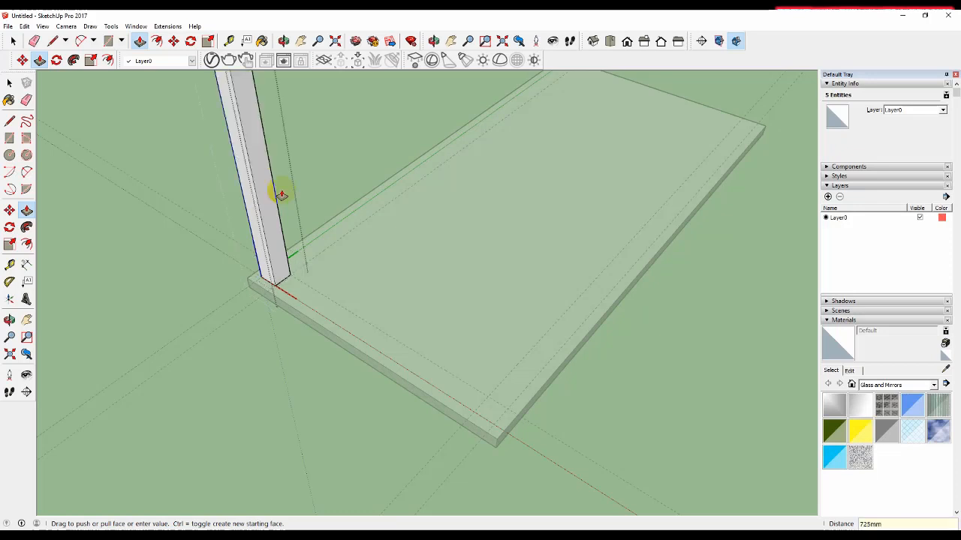
{"action": "key", "text": "space"}
{"action": "left_click", "coordinate": [327, 167]}
Copy the leg along the near short edge to the guide intersection at the opposite corner
{"action": "scroll", "coordinate": [278, 220], "scroll_direction": "down", "scroll_amount": 5}
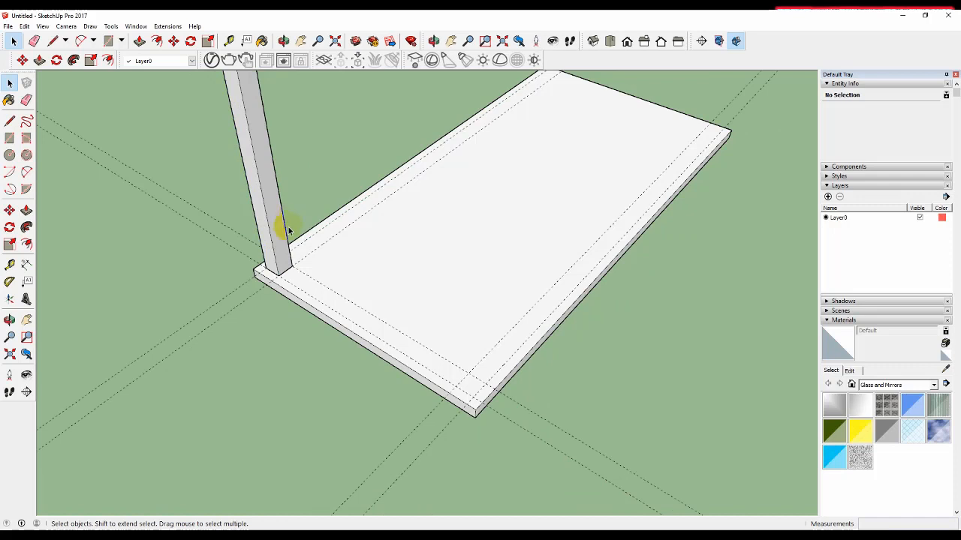
{"action": "middle_click_drag", "start_coordinate": [285, 275], "coordinate": [283, 321]}
{"action": "scroll", "coordinate": [284, 321], "scroll_direction": "up", "scroll_amount": 1}
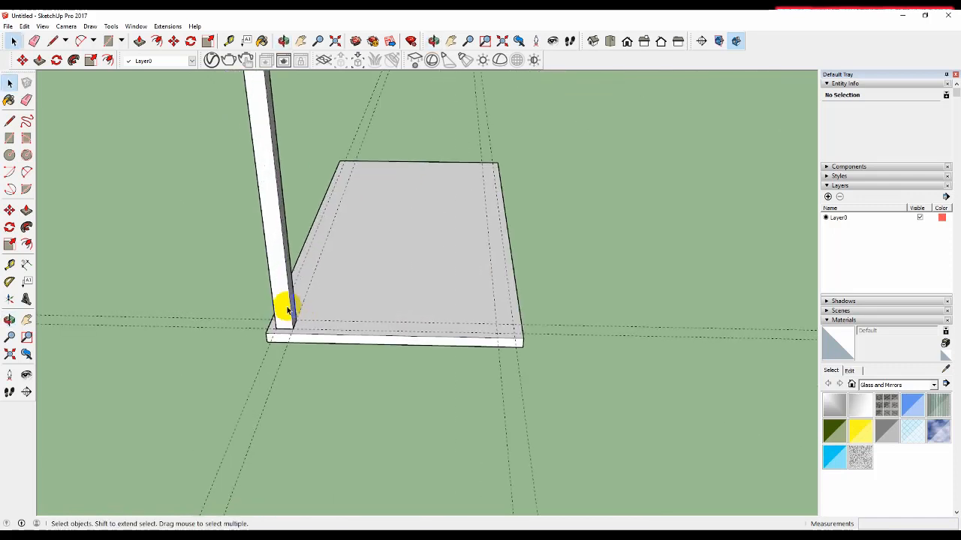
{"action": "left_click", "coordinate": [284, 311]}
{"action": "key", "text": "m"}
{"action": "left_click", "coordinate": [293, 324]}
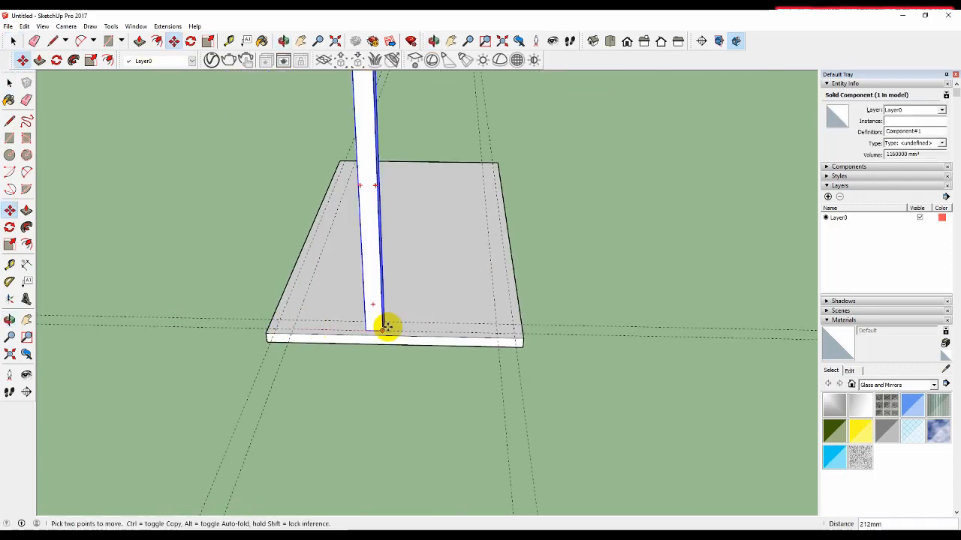
{"action": "key", "text": "ctrl"}
{"action": "left_click", "coordinate": [512, 331]}
{"action": "scroll", "coordinate": [457, 332], "scroll_direction": "down", "scroll_amount": 3}
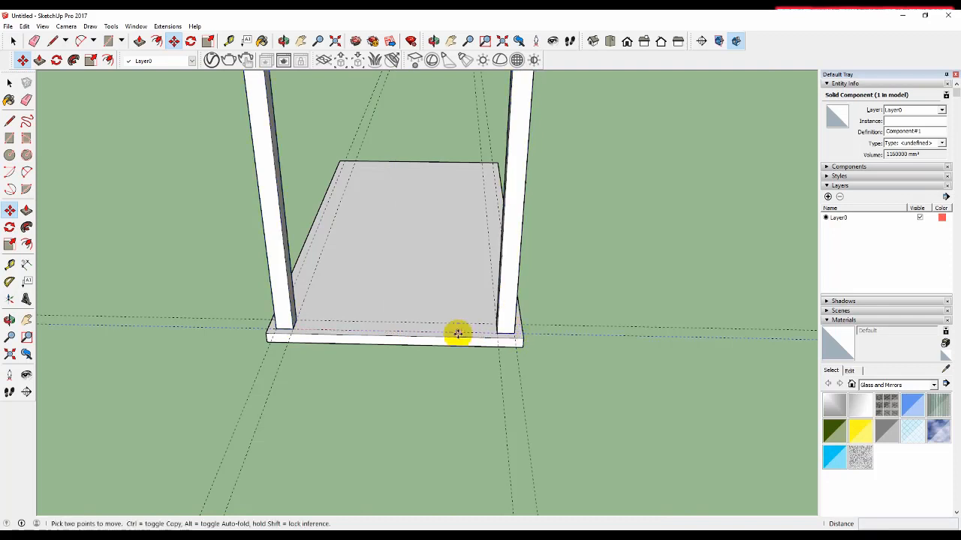
{"action": "key", "text": "space"}
{"action": "left_click", "coordinate": [553, 364]}
Draw a 480 by 40 mm rectangle on the board between the two leg bases and reverse its face
{"action": "scroll", "coordinate": [373, 328], "scroll_direction": "up", "scroll_amount": 3}
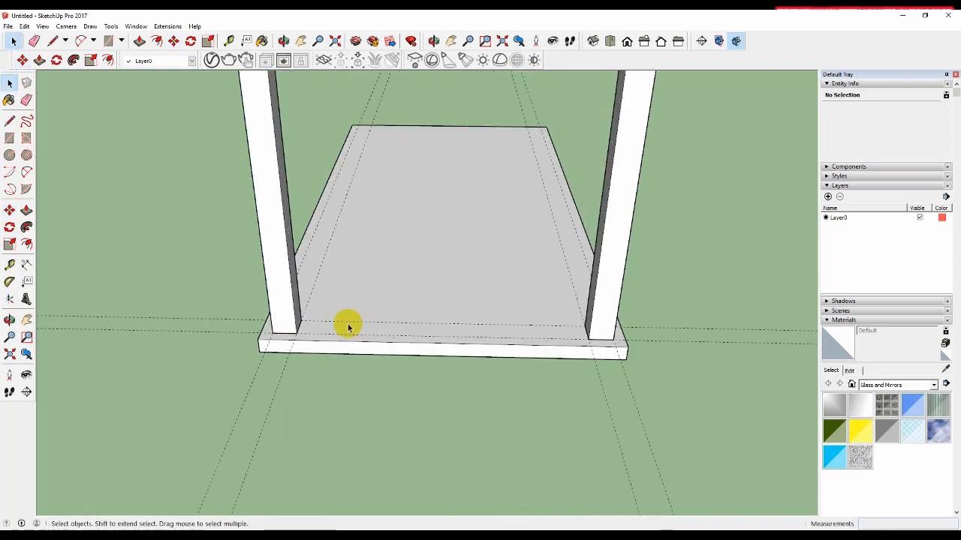
{"action": "key", "text": "r"}
{"action": "left_click", "coordinate": [301, 322]}
{"action": "left_click", "coordinate": [592, 335]}
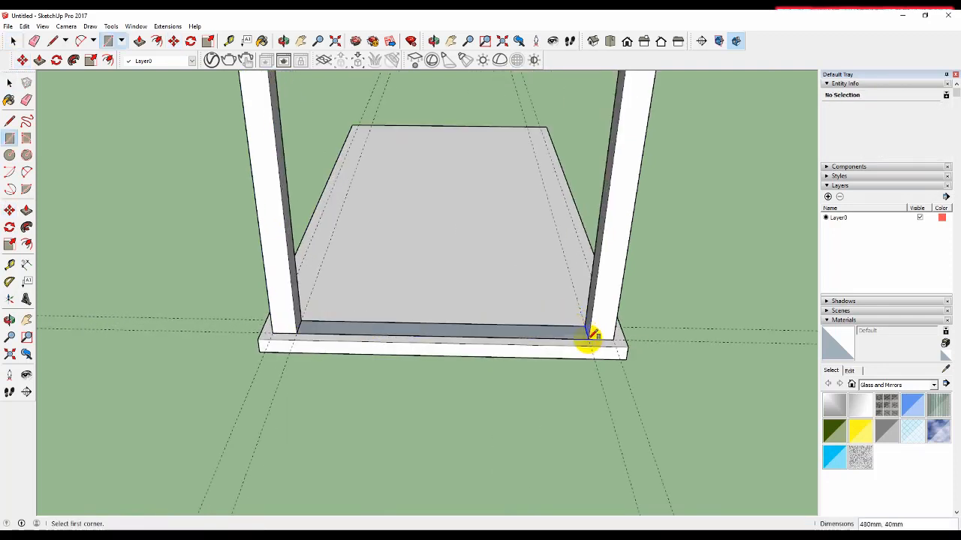
{"action": "key", "text": "space"}
{"action": "right_click", "coordinate": [574, 332]}
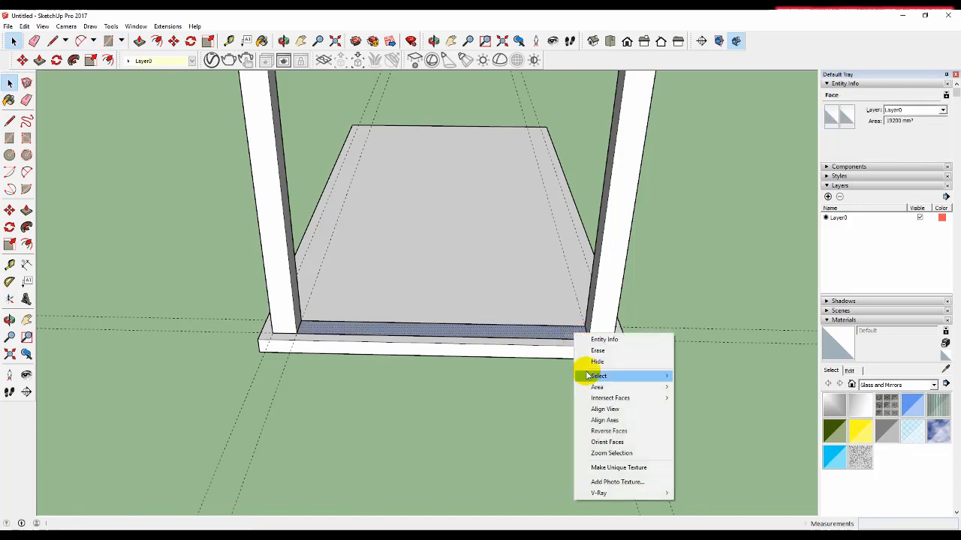
{"action": "left_click", "coordinate": [612, 432]}
Push/Pull the rectangle between the legs up 25 mm to form a rail
{"action": "key", "text": "p"}
{"action": "left_click_drag", "start_coordinate": [563, 331], "coordinate": [569, 317]}
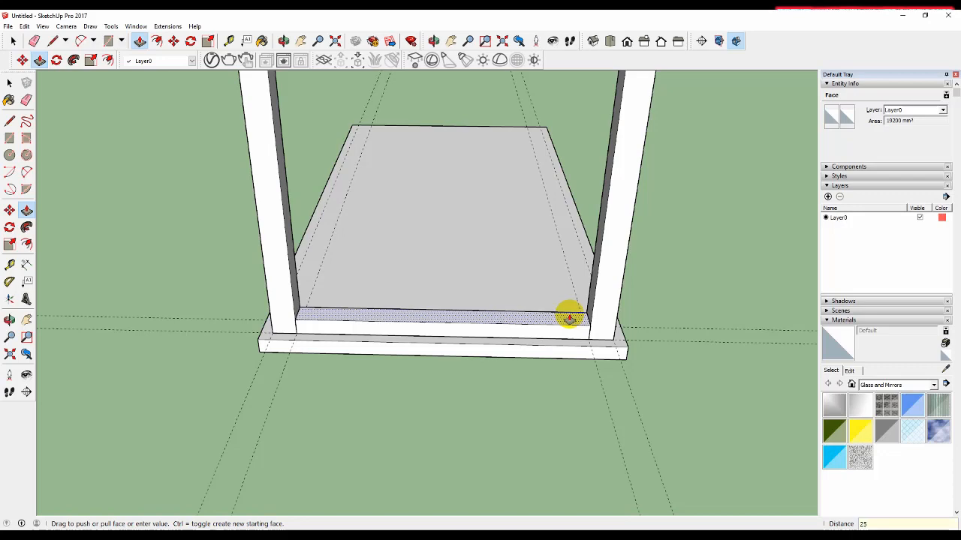
{"action": "left_click", "coordinate": [569, 318]}
{"action": "key", "text": "space"}
Make a component from the whole rail between the legs, keeping the default settings
{"action": "scroll", "coordinate": [477, 340], "scroll_direction": "down", "scroll_amount": 2}
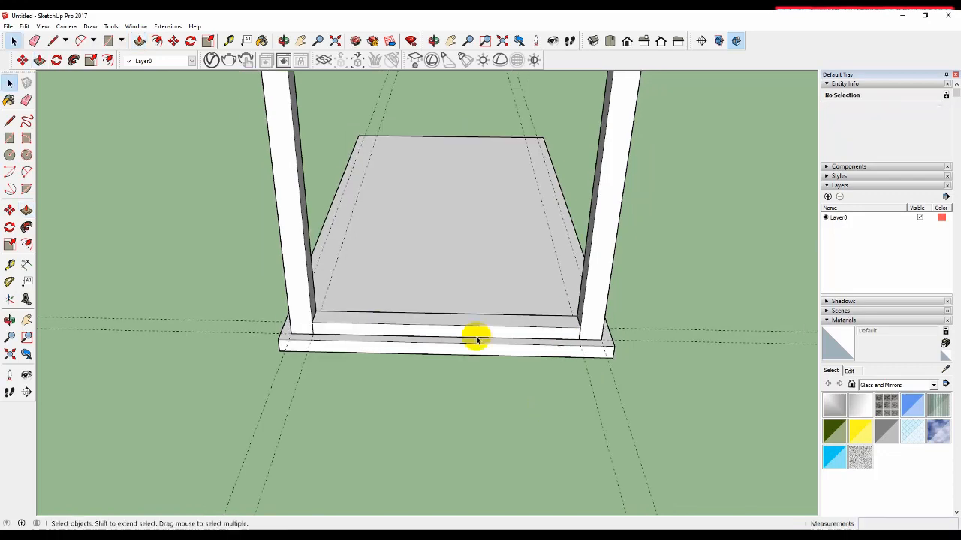
{"action": "middle_click_drag", "start_coordinate": [477, 340], "coordinate": [573, 365]}
{"action": "scroll", "coordinate": [458, 359], "scroll_direction": "up", "scroll_amount": 3}
{"action": "scroll", "coordinate": [573, 365], "scroll_direction": "up", "scroll_amount": 1}
{"action": "left_click", "coordinate": [497, 350]}
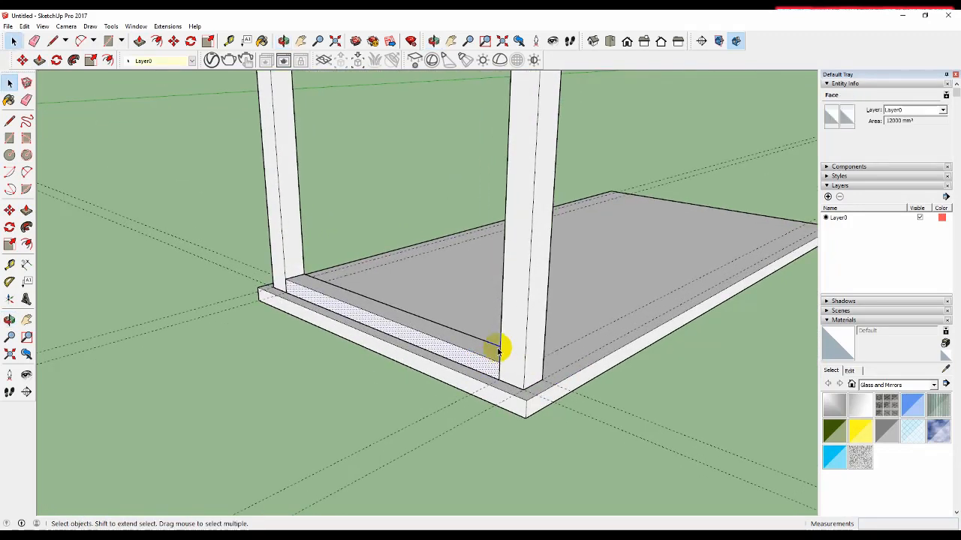
{"action": "triple_click", "coordinate": [476, 356]}
{"action": "right_click", "coordinate": [479, 352]}
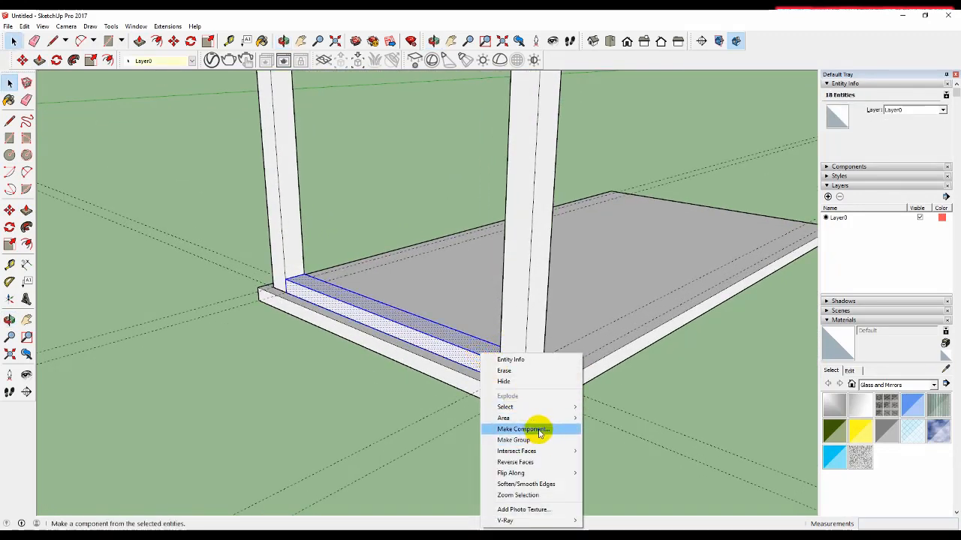
{"action": "left_click", "coordinate": [540, 431]}
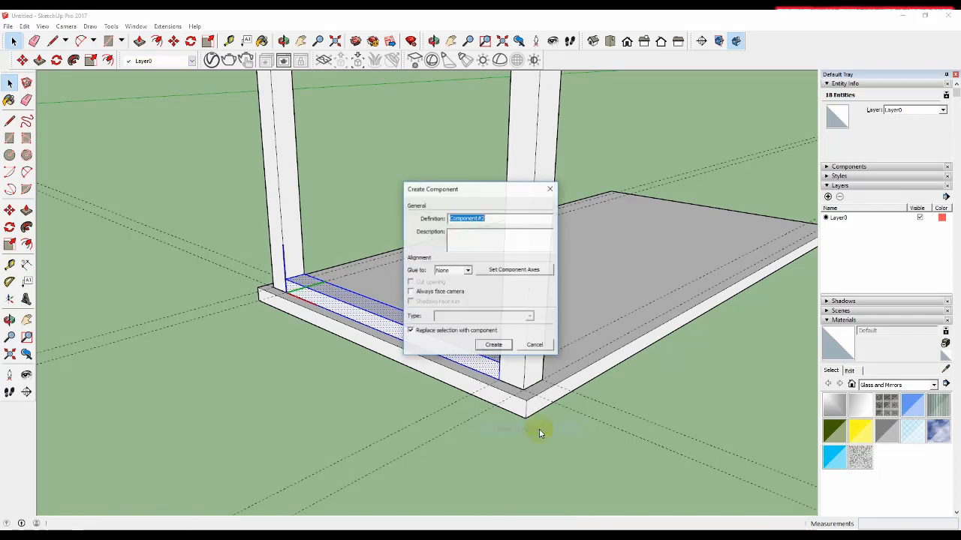
{"action": "left_click", "coordinate": [508, 344]}
Group the rail component with both legs to form a single leg frame
{"action": "left_click", "coordinate": [520, 340], "text": "shift"}
{"action": "scroll", "coordinate": [515, 343], "scroll_direction": "down", "scroll_amount": 1}
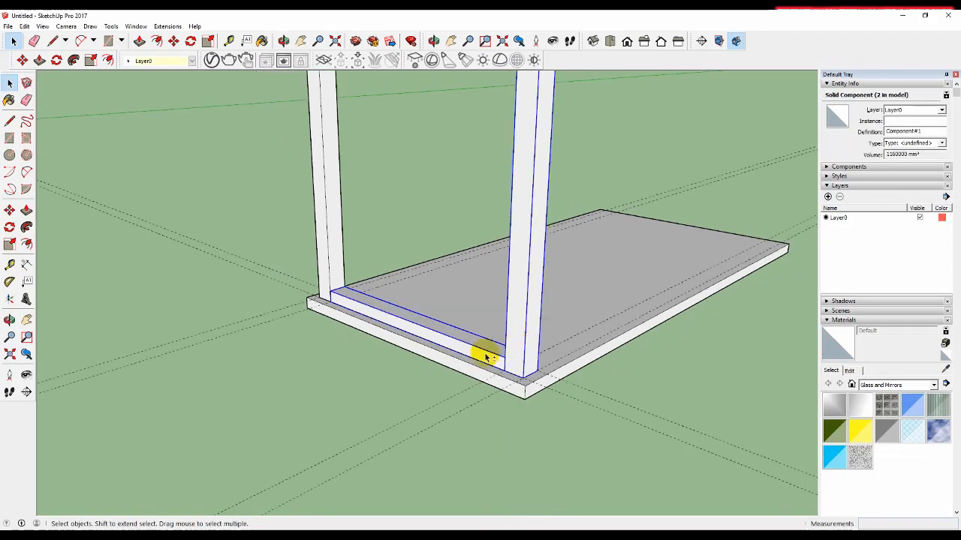
{"action": "left_click", "coordinate": [329, 264], "text": "shift"}
{"action": "scroll", "coordinate": [332, 260], "scroll_direction": "down", "scroll_amount": 3}
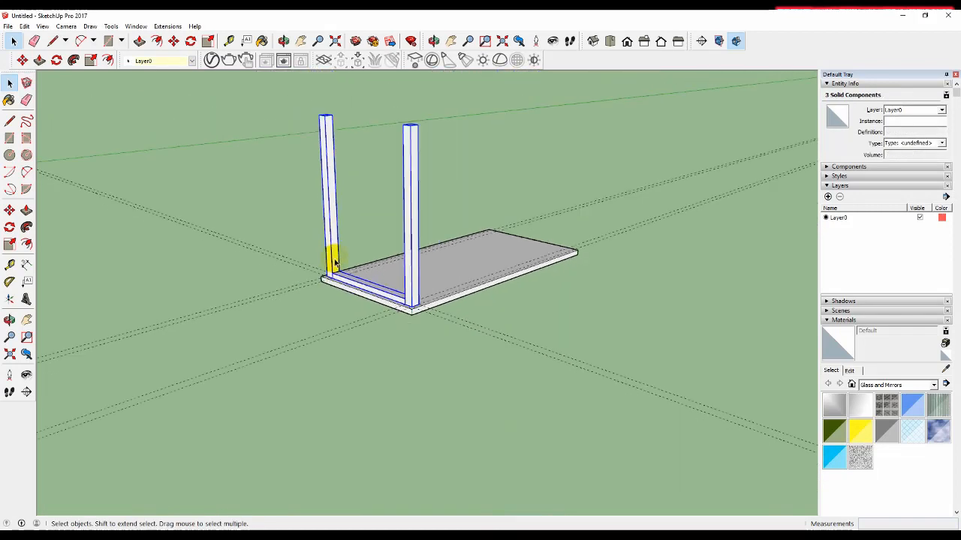
{"action": "right_click", "coordinate": [334, 260]}
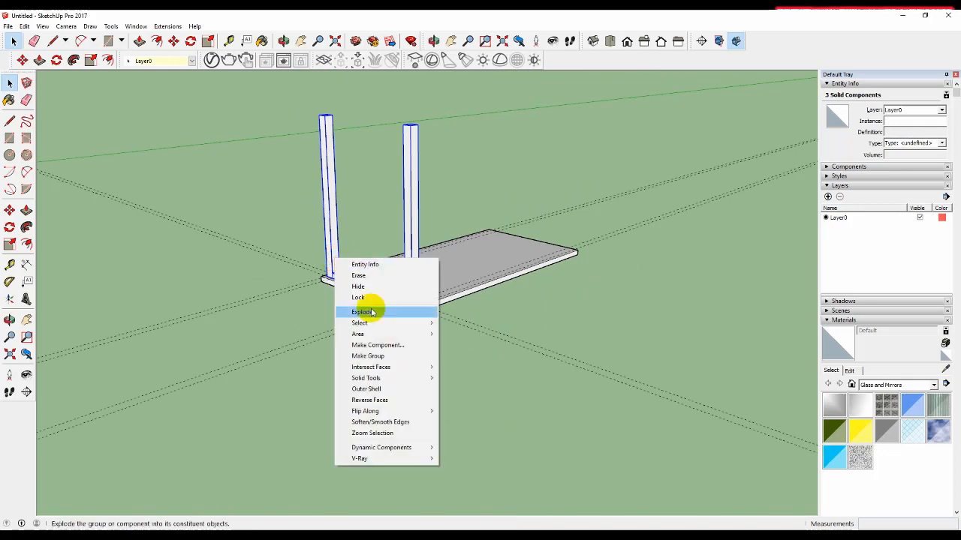
{"action": "left_click", "coordinate": [385, 356]}
{"action": "left_click", "coordinate": [541, 307]}
Offset a guide line 20 mm inward from the board's far short edge
{"action": "middle_click_drag", "start_coordinate": [540, 307], "coordinate": [412, 342]}
{"action": "scroll", "coordinate": [412, 342], "scroll_direction": "up", "scroll_amount": 3}
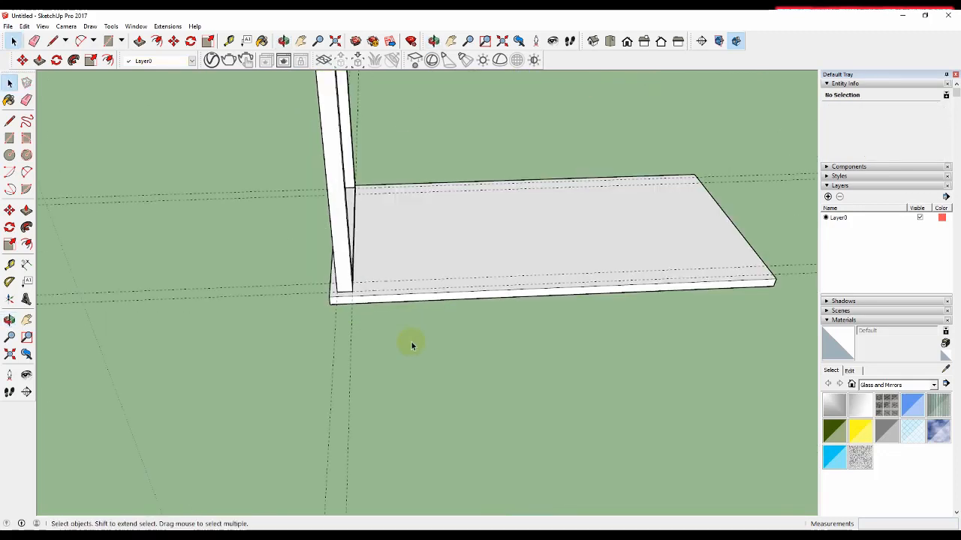
{"action": "scroll", "coordinate": [253, 338], "scroll_direction": "down", "scroll_amount": 4}
{"action": "scroll", "coordinate": [324, 335], "scroll_direction": "up", "scroll_amount": 1}
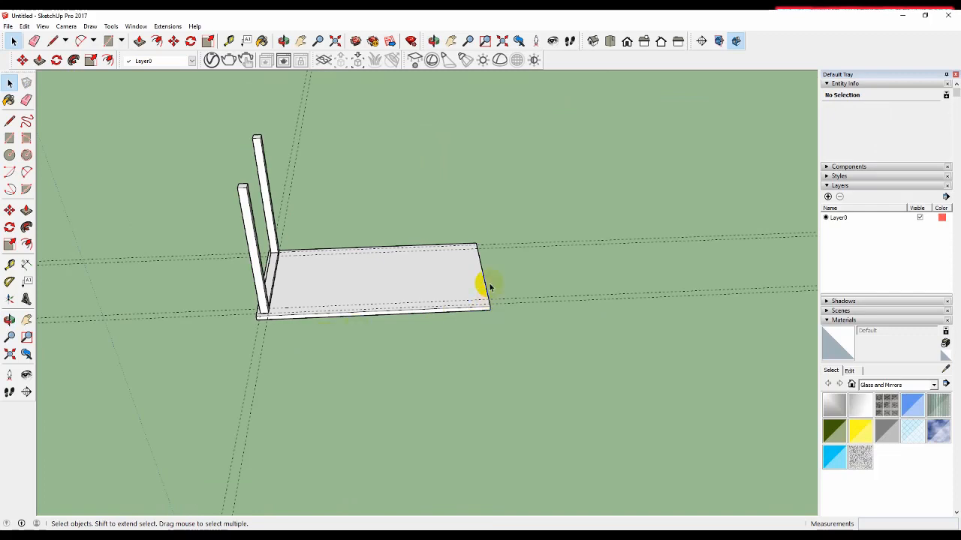
{"action": "scroll", "coordinate": [484, 282], "scroll_direction": "up", "scroll_amount": 2}
{"action": "middle_click_drag", "start_coordinate": [455, 296], "coordinate": [542, 259]}
{"action": "scroll", "coordinate": [510, 286], "scroll_direction": "up", "scroll_amount": 1}
{"action": "scroll", "coordinate": [440, 294], "scroll_direction": "up", "scroll_amount": 2}
{"action": "scroll", "coordinate": [446, 292], "scroll_direction": "up", "scroll_amount": 1}
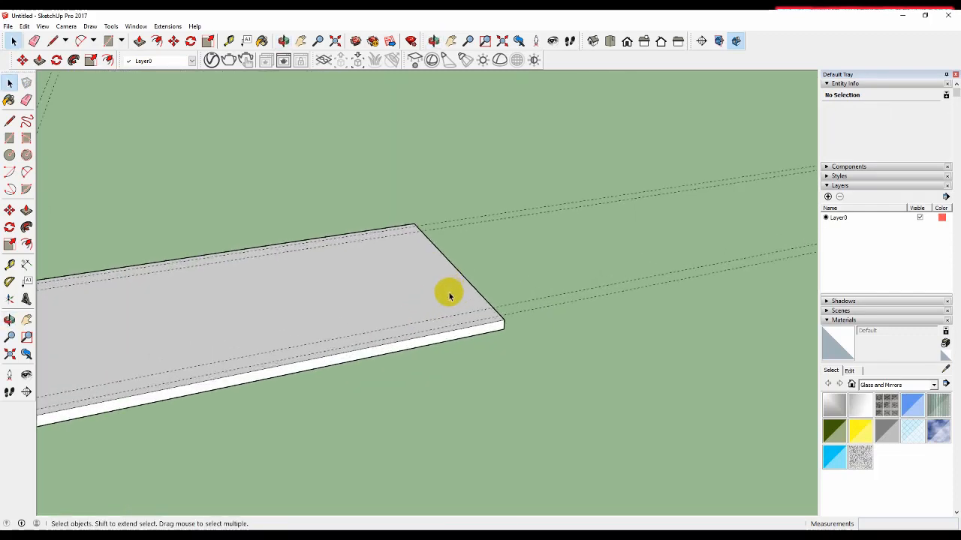
{"action": "key", "text": "t"}
{"action": "left_click", "coordinate": [468, 285]}
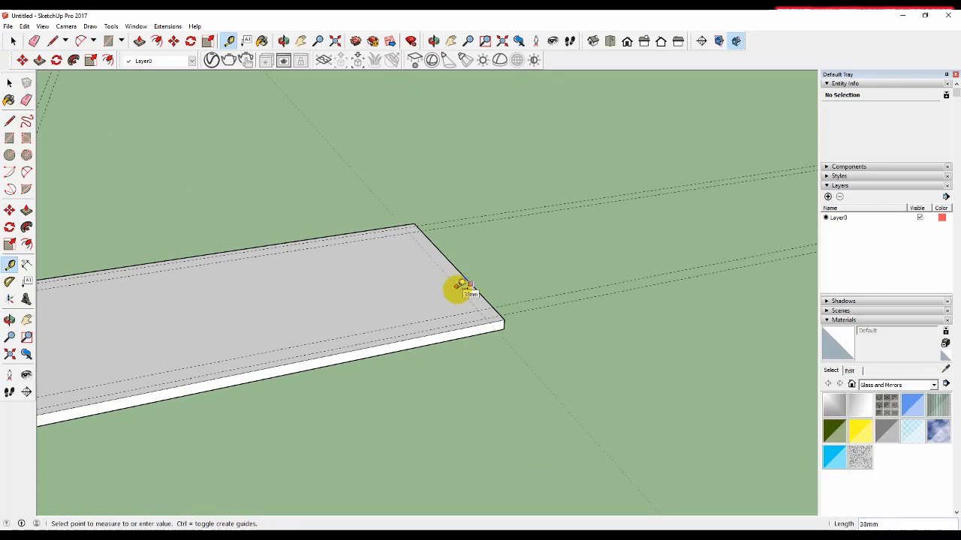
{"action": "type", "text": "20"}
{"action": "key", "text": "Return"}
{"action": "scroll", "coordinate": [636, 261], "scroll_direction": "down", "scroll_amount": 3}
{"action": "scroll", "coordinate": [462, 291], "scroll_direction": "up", "scroll_amount": 2}
{"action": "key", "text": "space"}
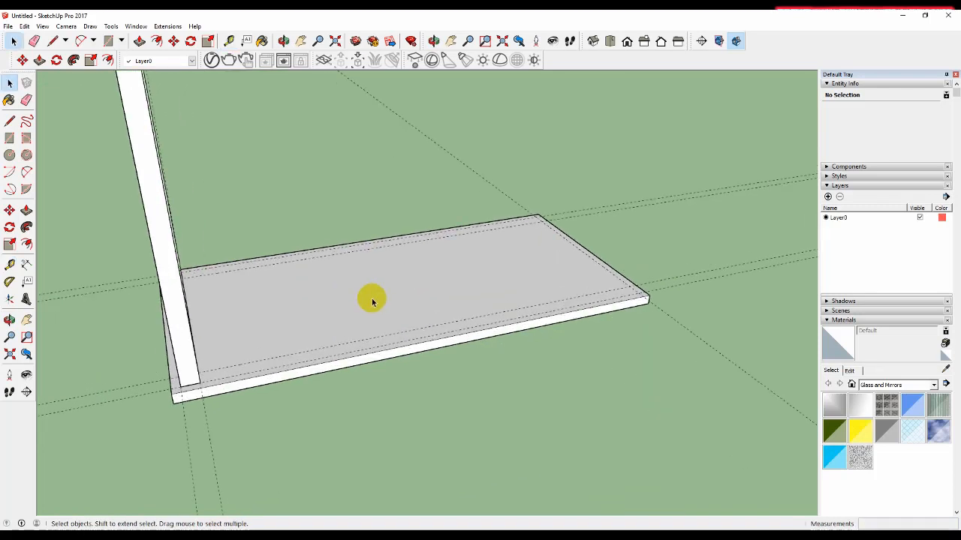
Copy the leg frame group along the board to the guide intersection at the far short edge
{"action": "left_click", "coordinate": [197, 375]}
{"action": "key", "text": "m"}
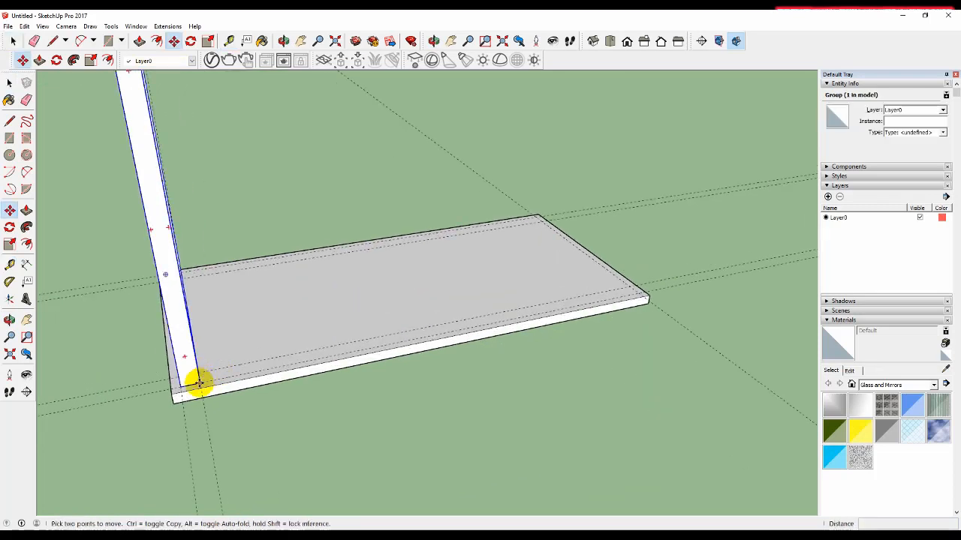
{"action": "left_click", "coordinate": [195, 377]}
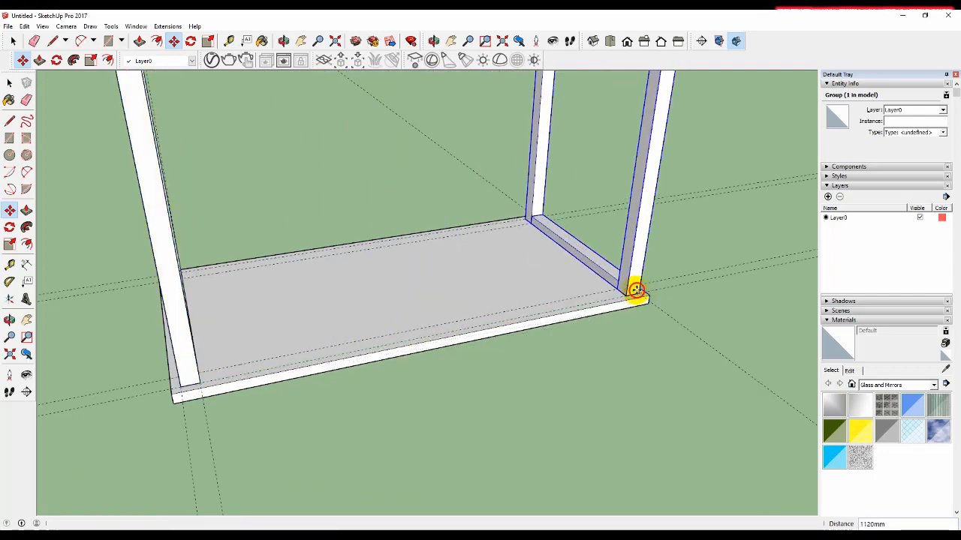
{"action": "left_click", "coordinate": [637, 286]}
{"action": "key", "text": "space"}
{"action": "scroll", "coordinate": [601, 308], "scroll_direction": "down", "scroll_amount": 4}
{"action": "left_click", "coordinate": [456, 358]}
Combine the two leg frames at both ends of the board into one group
{"action": "middle_click_drag", "start_coordinate": [421, 322], "coordinate": [589, 323]}
{"action": "key", "text": "space"}
{"action": "scroll", "coordinate": [513, 331], "scroll_direction": "down", "scroll_amount": 2}
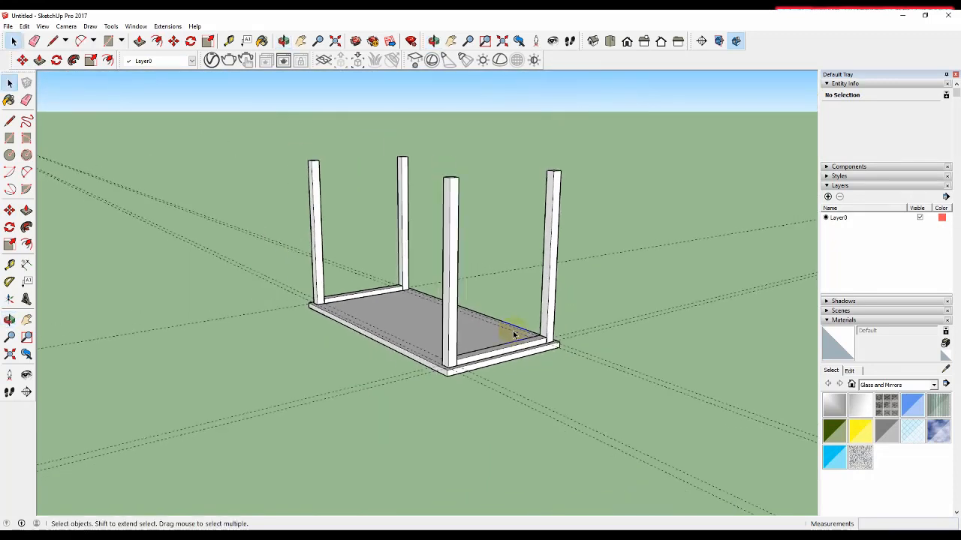
{"action": "left_click", "coordinate": [448, 255]}
{"action": "left_click", "coordinate": [400, 183], "text": "shift"}
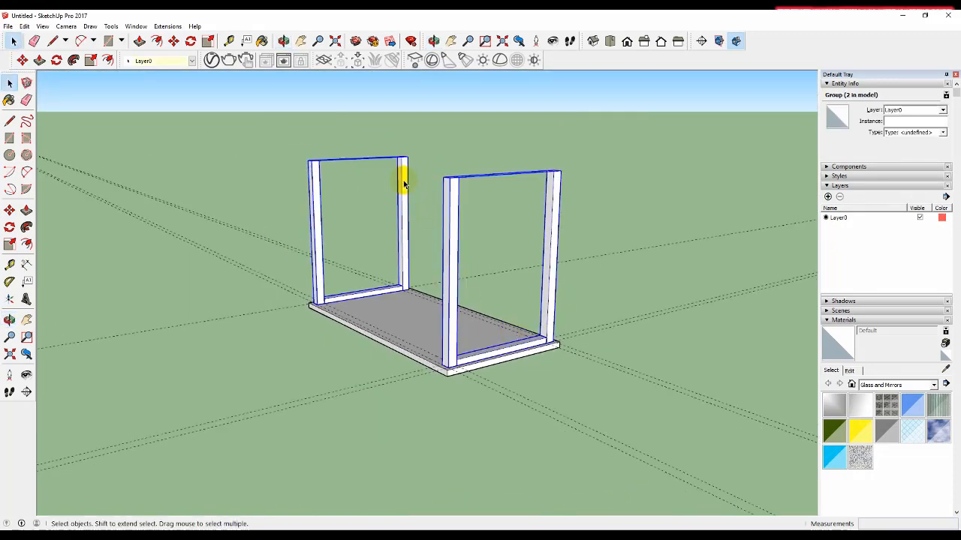
{"action": "right_click", "coordinate": [403, 183]}
{"action": "left_click", "coordinate": [455, 278]}
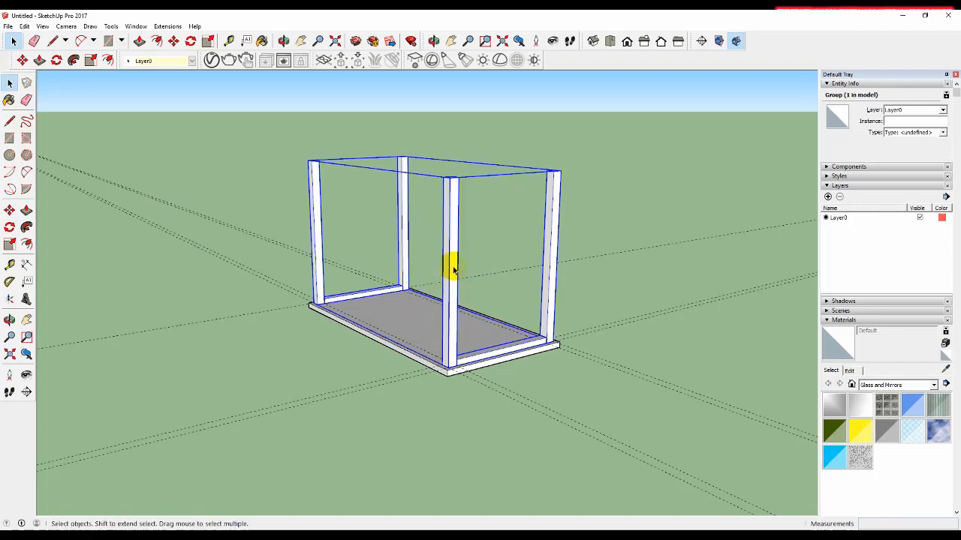
Flip the combined leg frame group below the board by scaling it along the blue axis by -1
{"action": "key", "text": "s"}
{"action": "left_click_drag", "start_coordinate": [422, 164], "coordinate": [422, 211]}
{"action": "type", "text": "-1"}
{"action": "key", "text": "Return"}
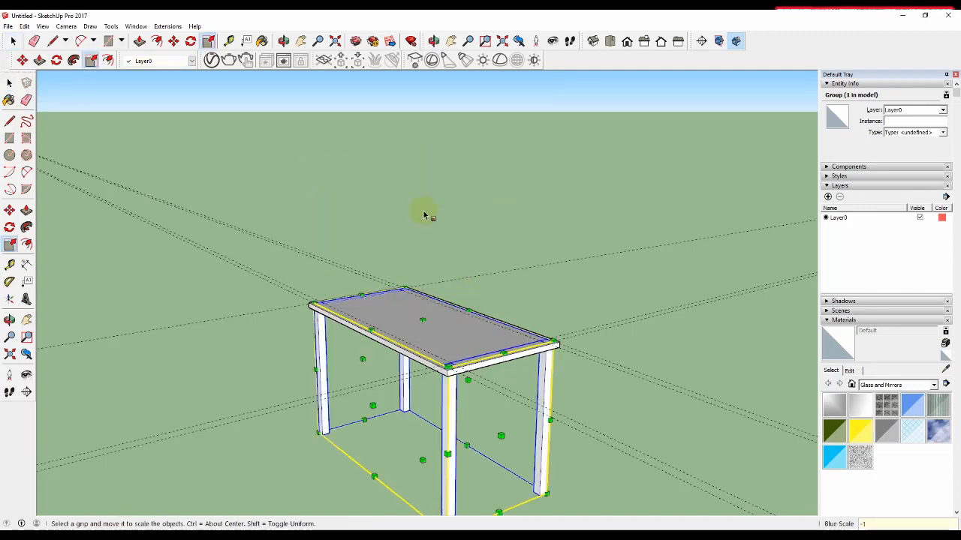
{"action": "left_click", "coordinate": [550, 213]}
Examine from above and below how the flipped legs and rails meet the tabletop
{"action": "scroll", "coordinate": [481, 207], "scroll_direction": "down", "scroll_amount": 1}
{"action": "middle_click_drag", "start_coordinate": [294, 349], "coordinate": [339, 413]}
{"action": "scroll", "coordinate": [430, 288], "scroll_direction": "down", "scroll_amount": 2}
{"action": "scroll", "coordinate": [354, 392], "scroll_direction": "up", "scroll_amount": 2}
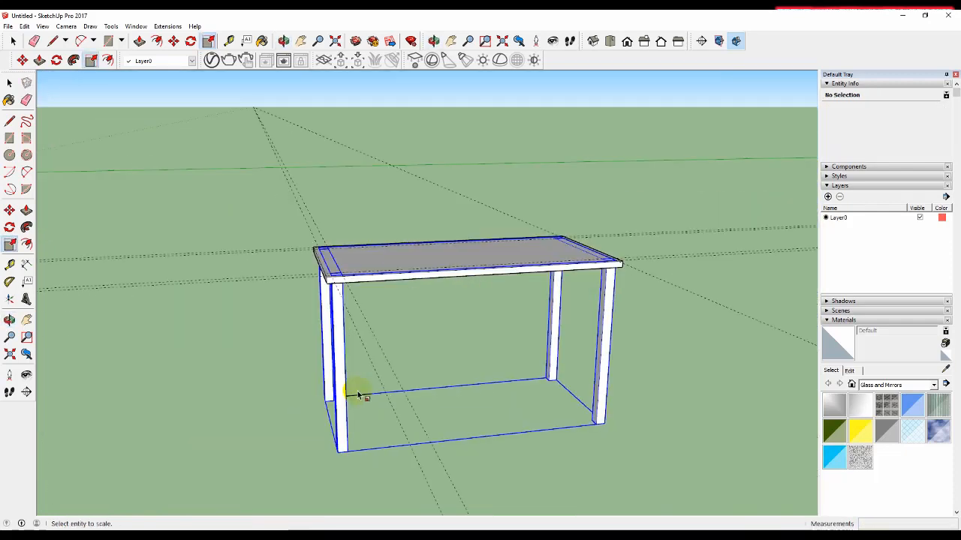
{"action": "key", "text": "space"}
{"action": "left_click", "coordinate": [431, 317]}
{"action": "middle_click_drag", "start_coordinate": [442, 323], "coordinate": [384, 371]}
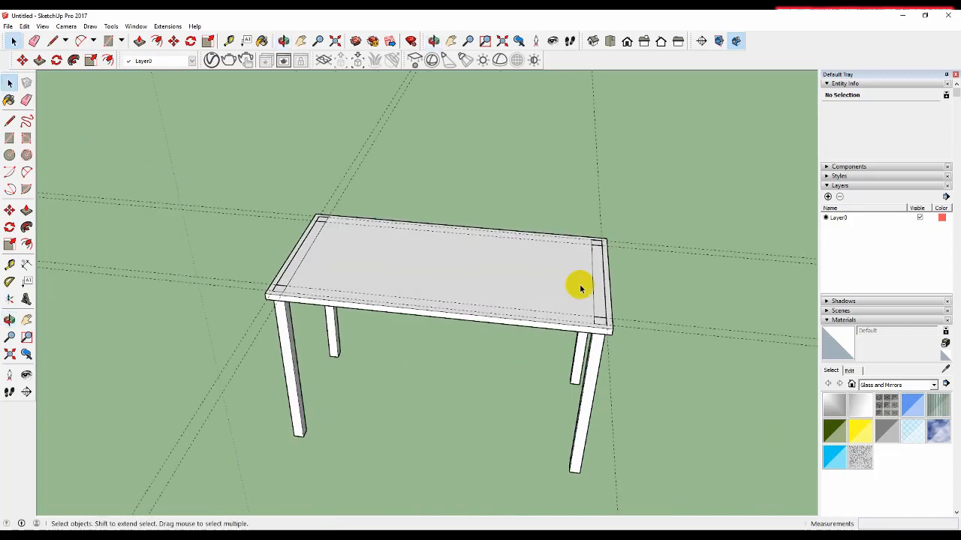
{"action": "scroll", "coordinate": [624, 266], "scroll_direction": "up", "scroll_amount": 6}
{"action": "middle_click_drag", "start_coordinate": [627, 266], "coordinate": [487, 197]}
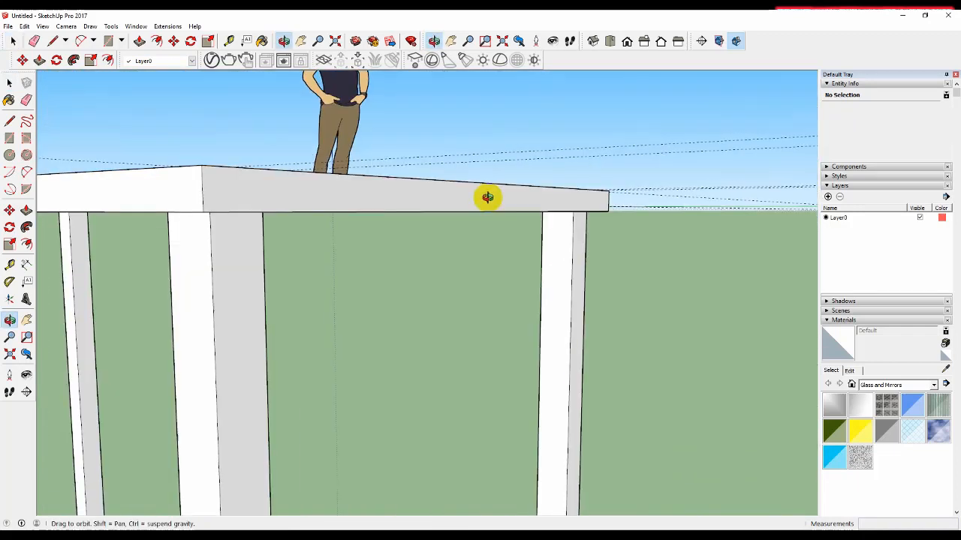
{"action": "scroll", "coordinate": [580, 209], "scroll_direction": "down", "scroll_amount": 2}
{"action": "scroll", "coordinate": [580, 208], "scroll_direction": "down", "scroll_amount": 3}
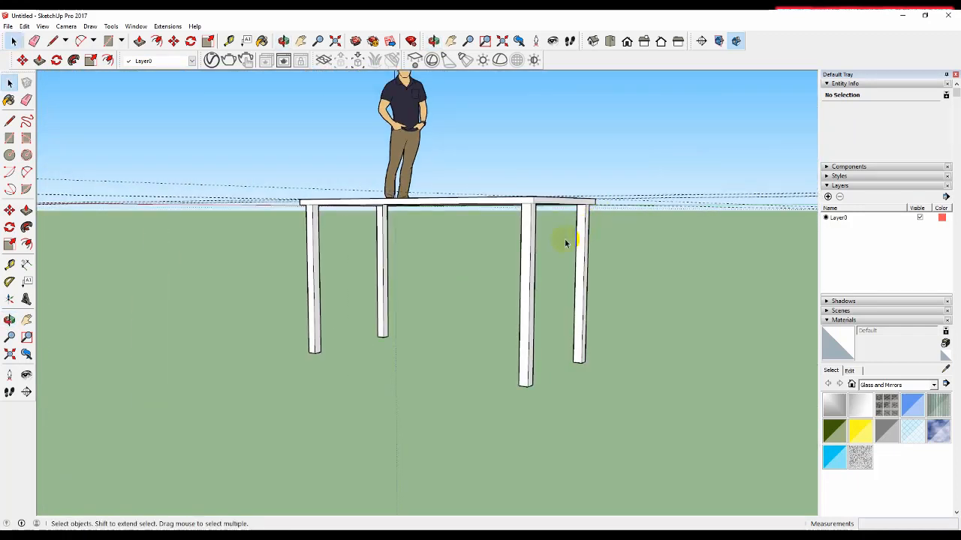
Move the combined leg frame group down from the tabletop's upper corner to its lower corner, so it sits beneath the board
{"action": "mouse_move", "coordinate": [536, 308]}
{"action": "middle_mouse_down"}
{"action": "mouse_move", "coordinate": [523, 250]}
{"action": "mouse_move", "coordinate": [446, 250]}
{"action": "mouse_move", "coordinate": [422, 206]}
{"action": "mouse_move", "coordinate": [482, 217]}
{"action": "mouse_move", "coordinate": [511, 167]}
{"action": "mouse_move", "coordinate": [491, 193]}
{"action": "mouse_move", "coordinate": [500, 214]}
{"action": "middle_mouse_up"}
{"action": "scroll", "coordinate": [511, 166], "scroll_direction": "up", "scroll_amount": 2}
{"action": "scroll", "coordinate": [499, 182], "scroll_direction": "down", "scroll_amount": 2}
{"action": "left_click", "coordinate": [495, 180]}
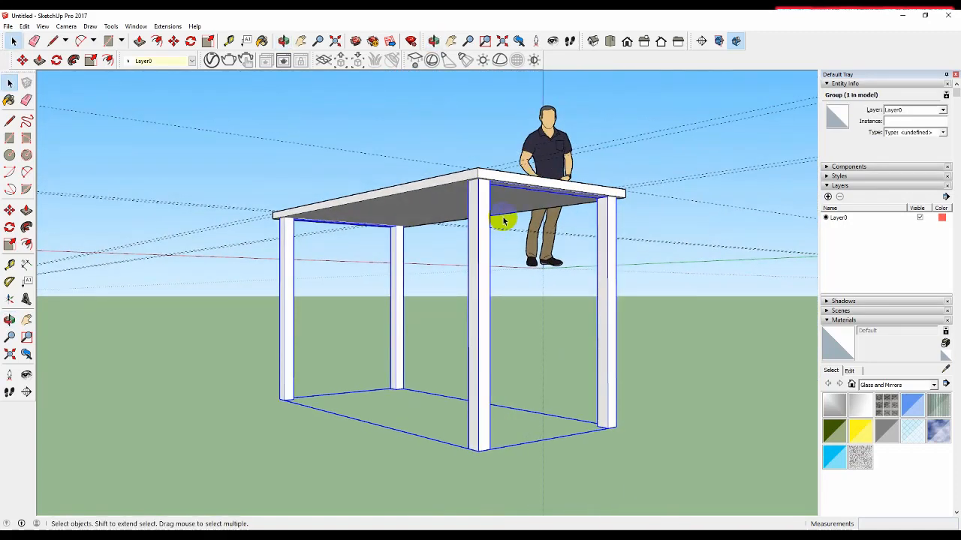
{"action": "key", "text": "m"}
{"action": "scroll", "coordinate": [480, 164], "scroll_direction": "up", "scroll_amount": 2}
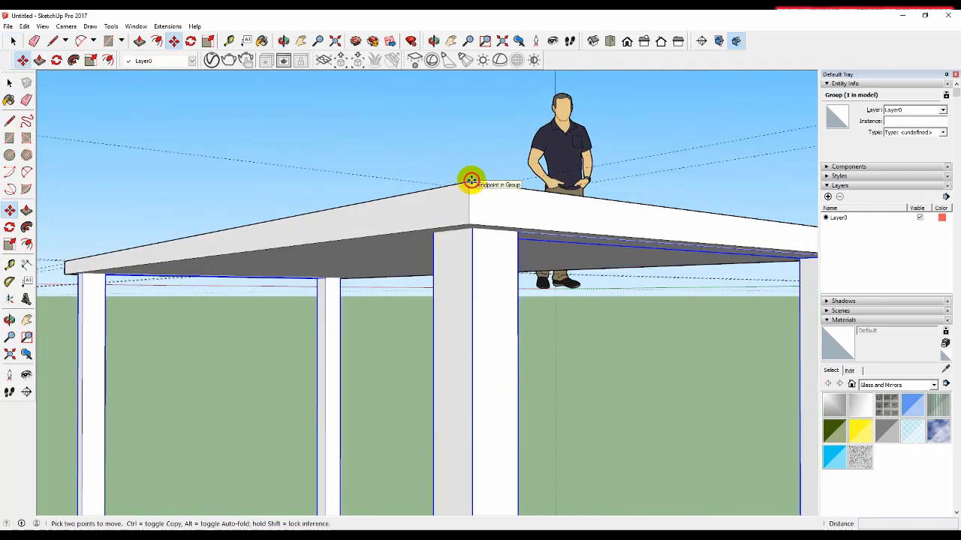
{"action": "left_click", "coordinate": [471, 181]}
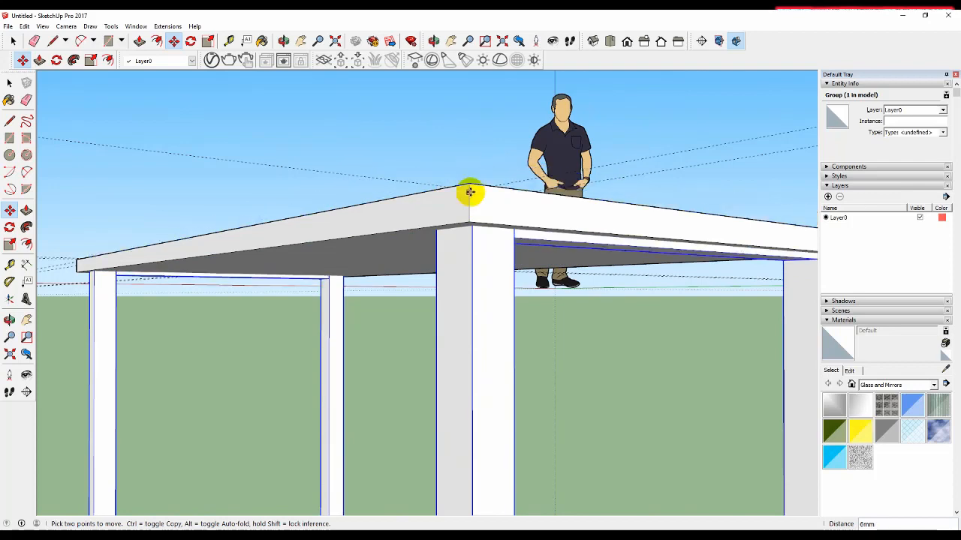
{"action": "left_click", "coordinate": [469, 222]}
{"action": "scroll", "coordinate": [491, 171], "scroll_direction": "down", "scroll_amount": 7}
{"action": "key", "text": "space"}
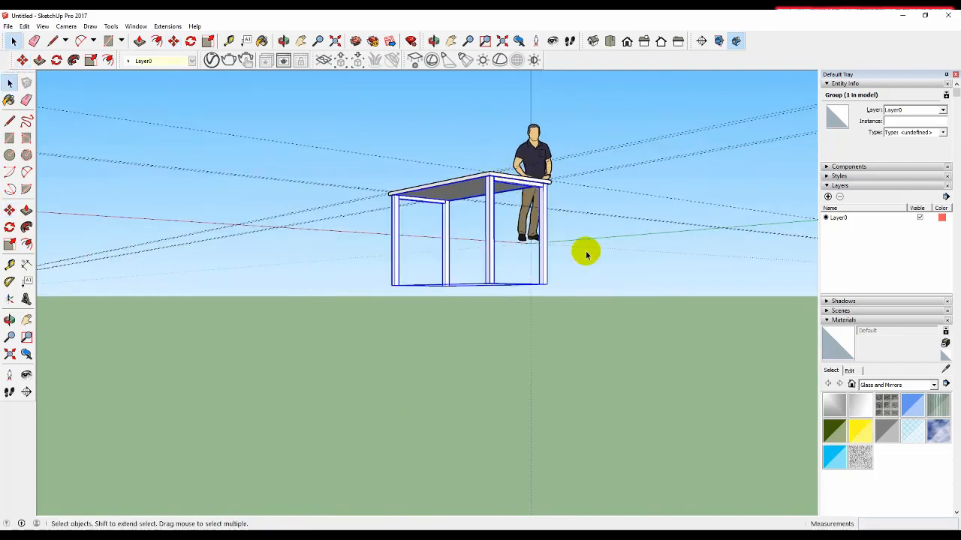
{"action": "left_click", "coordinate": [605, 265]}
Erase all the leftover guide lines around the table
{"action": "scroll", "coordinate": [530, 207], "scroll_direction": "up", "scroll_amount": 1}
{"action": "middle_click_drag", "start_coordinate": [516, 192], "coordinate": [475, 100]}
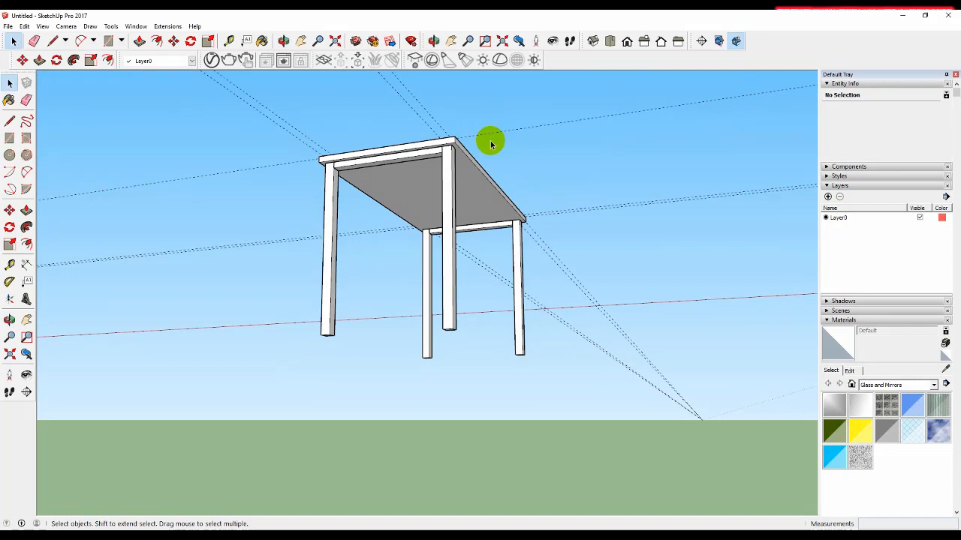
{"action": "middle_click_drag", "start_coordinate": [526, 159], "coordinate": [367, 156]}
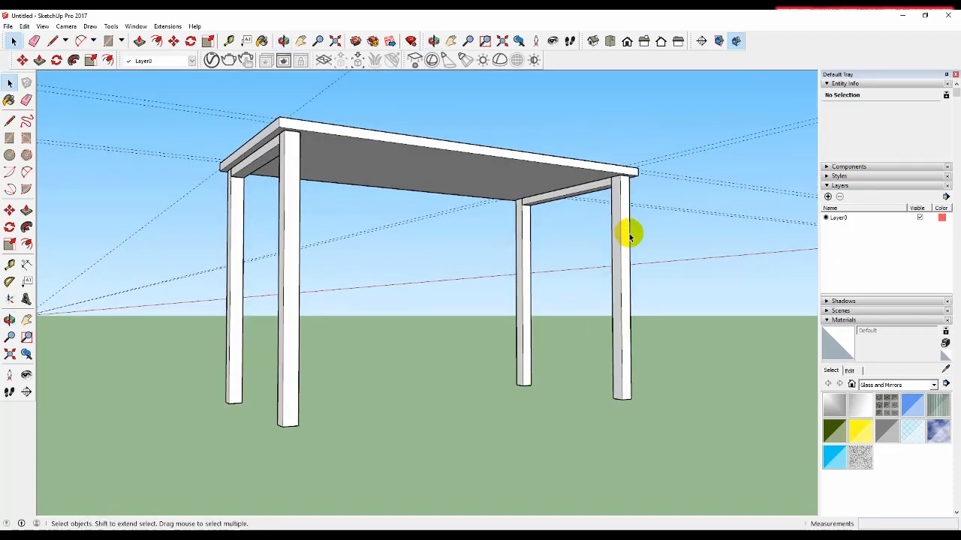
{"action": "middle_click_drag", "start_coordinate": [629, 237], "coordinate": [634, 208]}
{"action": "left_click", "coordinate": [635, 210]}
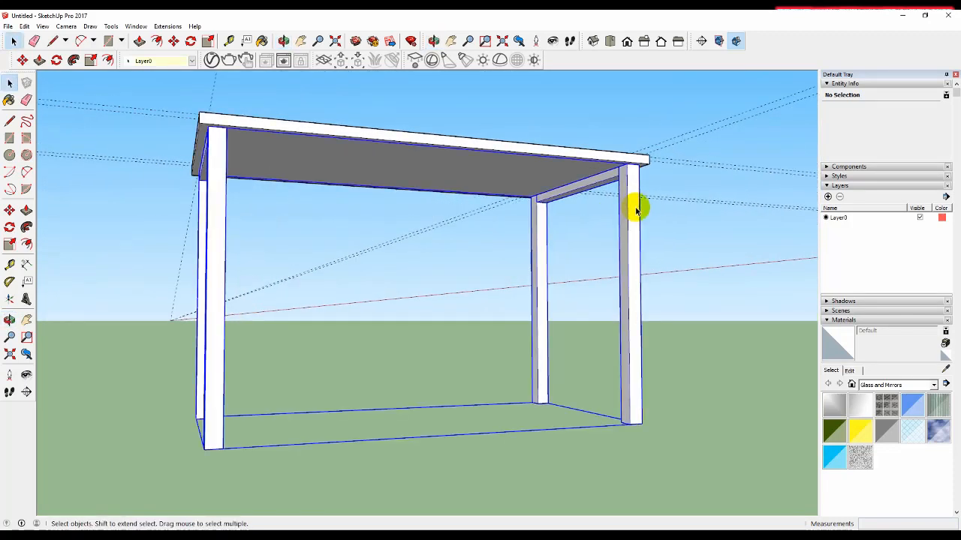
{"action": "left_click", "coordinate": [665, 219]}
{"action": "key", "text": "t"}
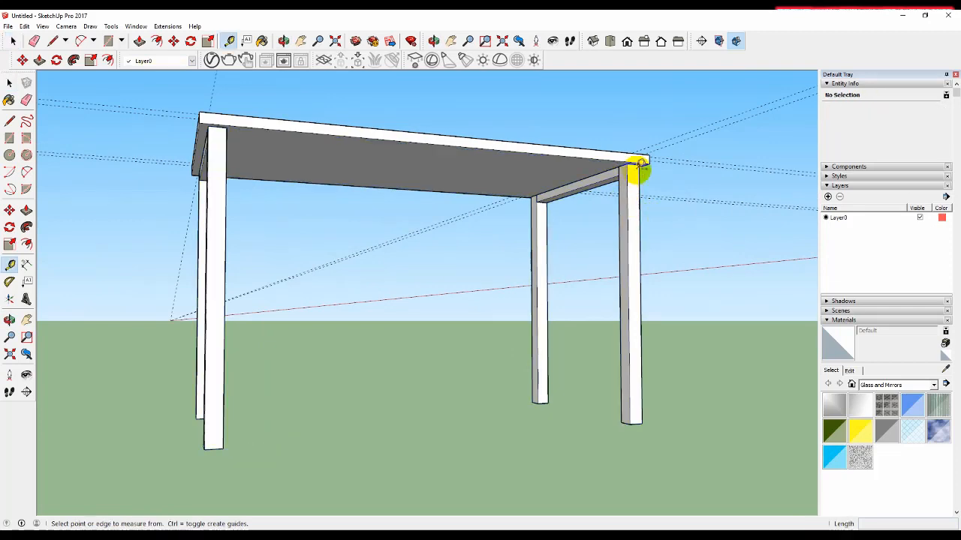
{"action": "middle_click_drag", "start_coordinate": [640, 165], "coordinate": [691, 152]}
{"action": "key", "text": "space"}
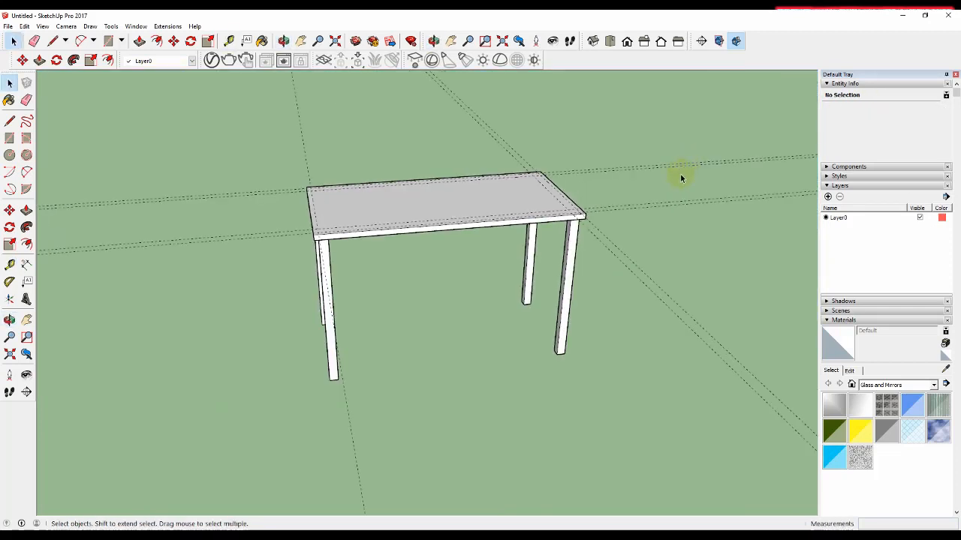
{"action": "key", "text": "e"}
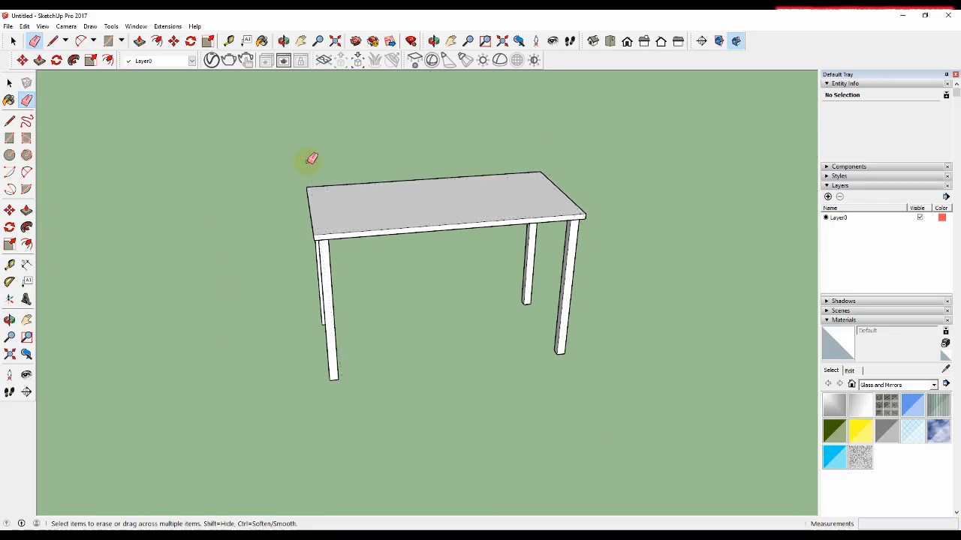
{"action": "key", "text": "space"}
Place a guide line across the legs on one long side, 350 mm below the tabletop's underside
{"action": "middle_click_drag", "start_coordinate": [494, 306], "coordinate": [491, 199]}
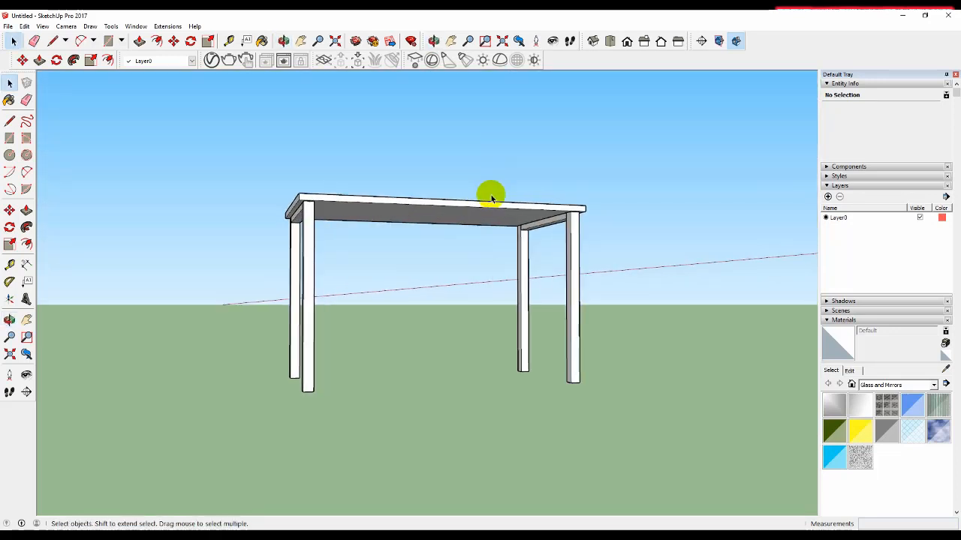
{"action": "scroll", "coordinate": [601, 214], "scroll_direction": "up", "scroll_amount": 5}
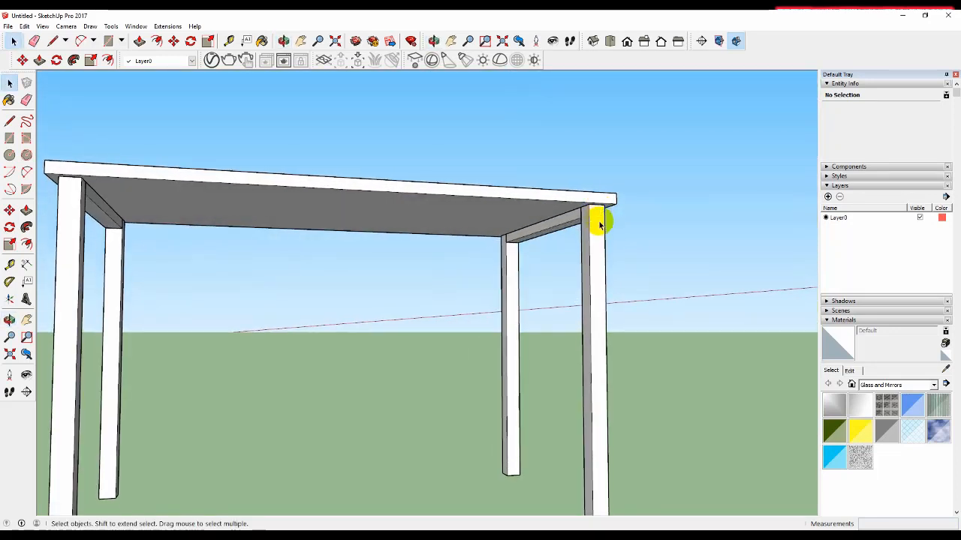
{"action": "left_click", "coordinate": [600, 224]}
{"action": "left_click", "coordinate": [665, 196]}
{"action": "key", "text": "t"}
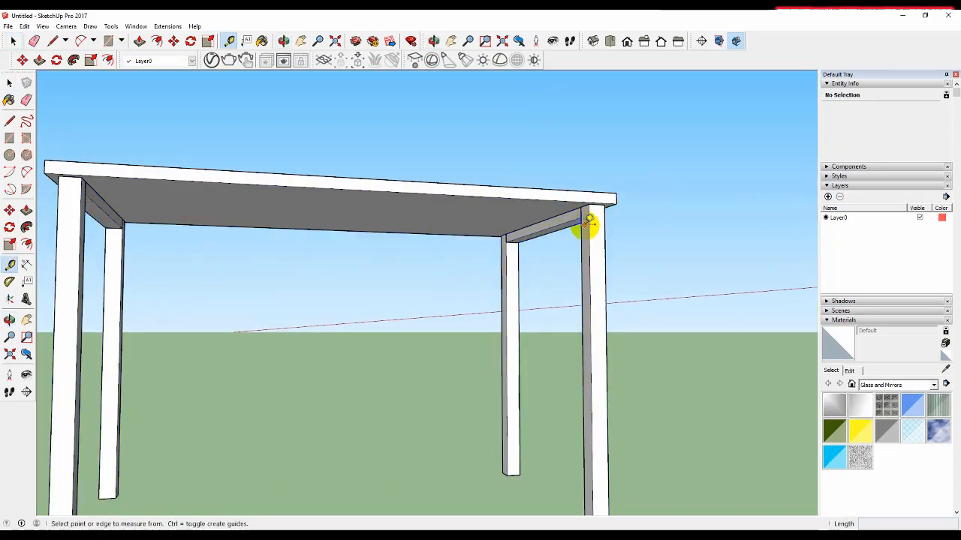
{"action": "scroll", "coordinate": [595, 201], "scroll_direction": "up", "scroll_amount": 3}
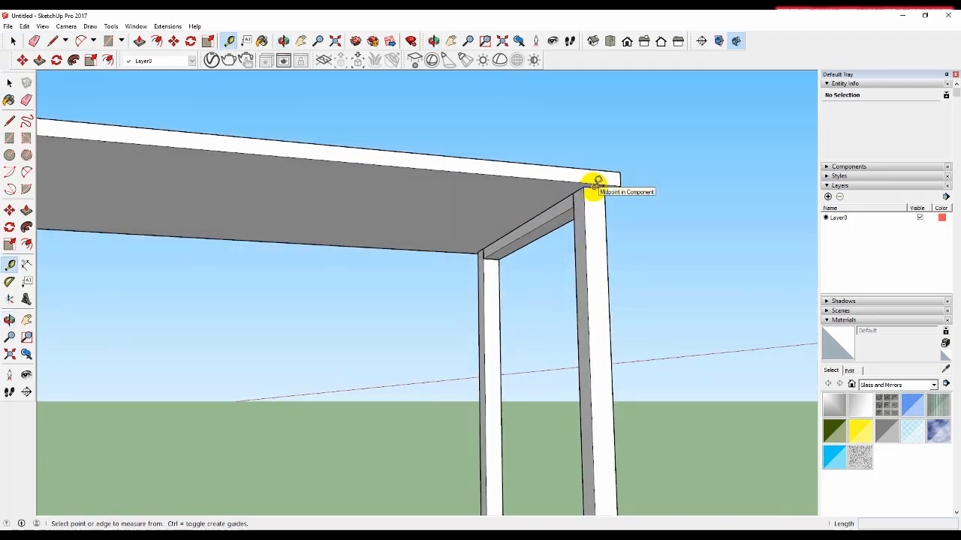
{"action": "left_click", "coordinate": [594, 185]}
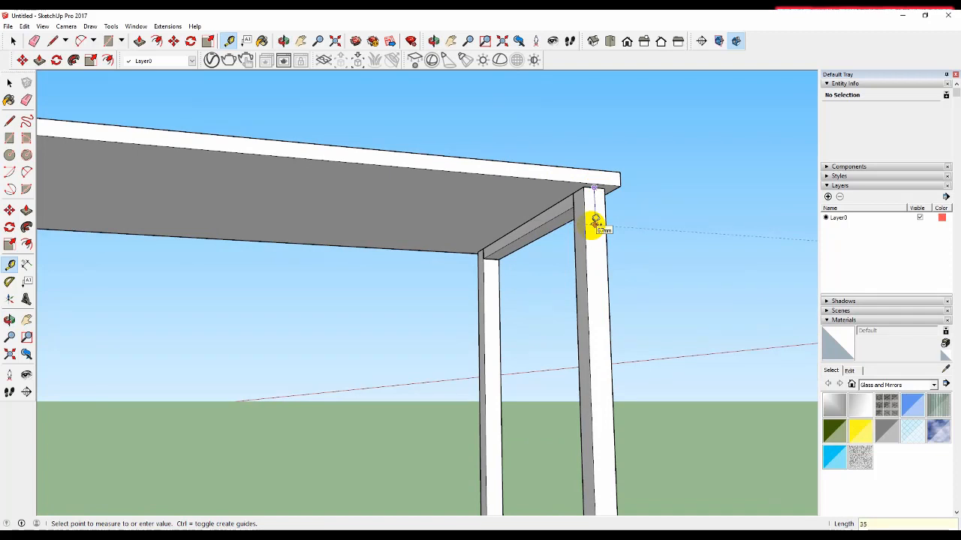
{"action": "scroll", "coordinate": [608, 224], "scroll_direction": "down", "scroll_amount": 5}
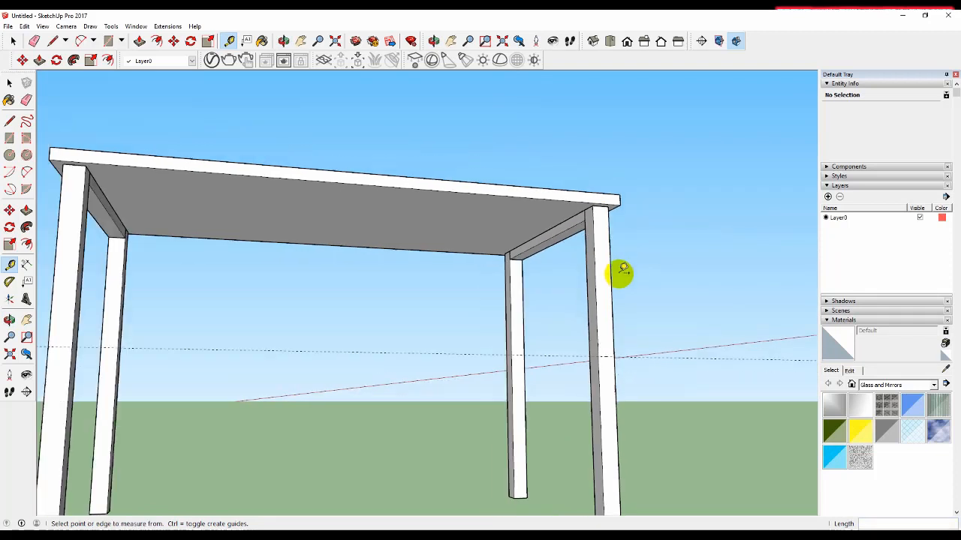
{"action": "key", "text": "space"}
Draw a 350 × 1160 mm rectangle across the outer leg faces, from the guide line up to the tabletop's underside
{"action": "key", "text": "r"}
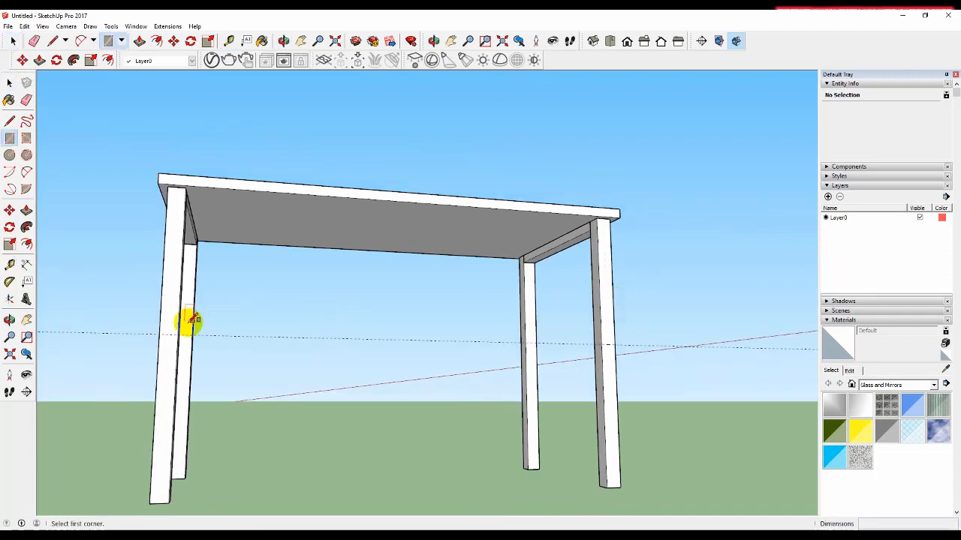
{"action": "left_click", "coordinate": [160, 333]}
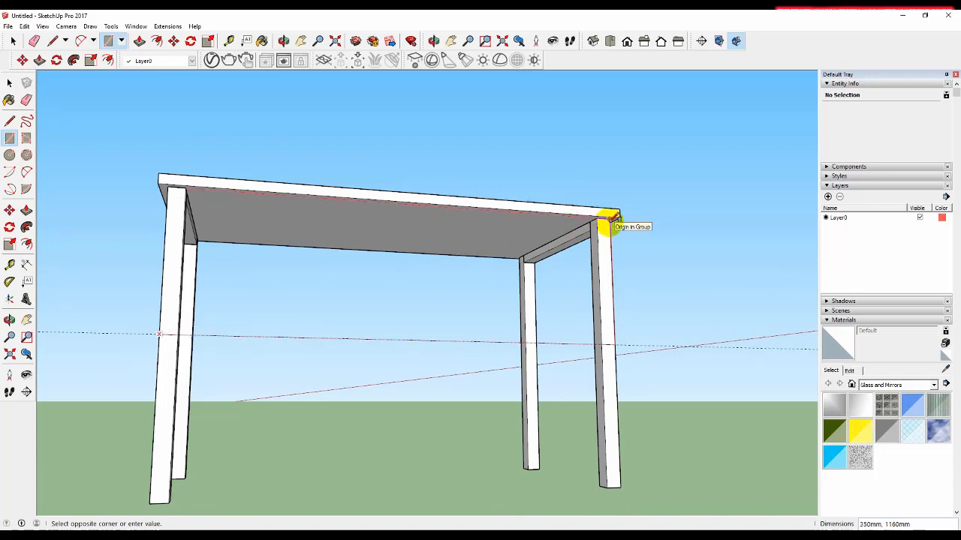
{"action": "left_click", "coordinate": [610, 218]}
{"action": "key", "text": "space"}
Make the rectangle's face and its edges into a group
{"action": "middle_click_drag", "start_coordinate": [369, 298], "coordinate": [422, 315]}
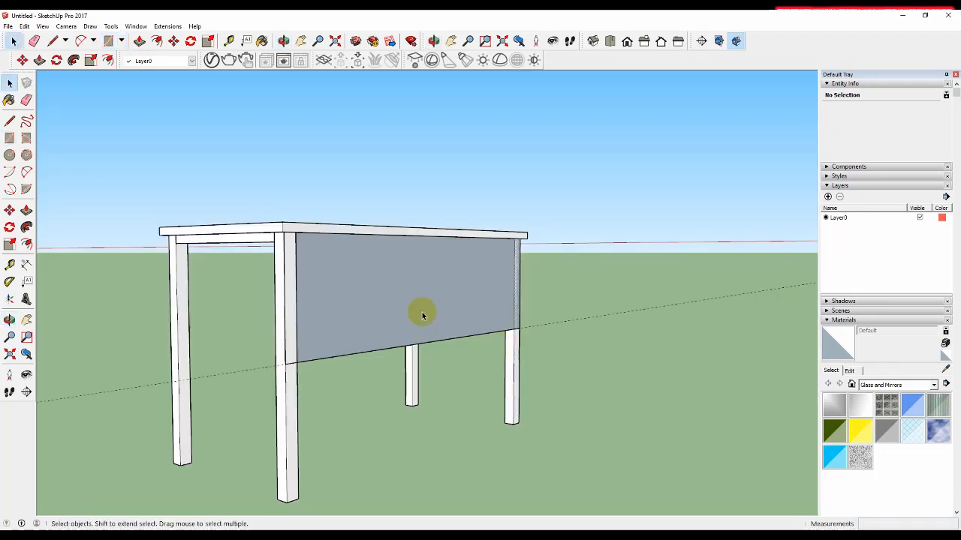
{"action": "double_click", "coordinate": [405, 295]}
{"action": "right_click", "coordinate": [406, 298]}
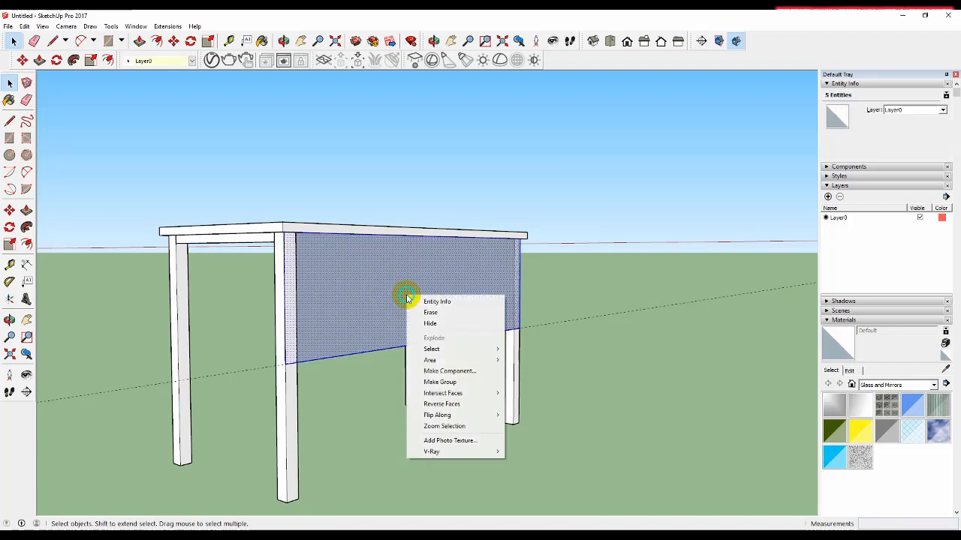
{"action": "left_click", "coordinate": [440, 381]}
Open the panel group and extrude its face 10 mm outward with Push/Pull
{"action": "middle_click_drag", "start_coordinate": [337, 281], "coordinate": [367, 332]}
{"action": "double_click", "coordinate": [367, 332]}
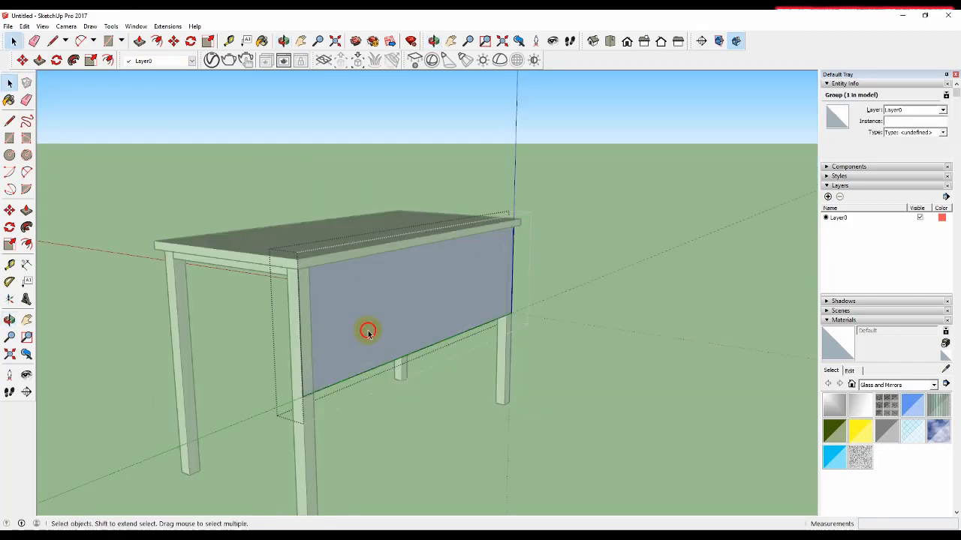
{"action": "scroll", "coordinate": [363, 316], "scroll_direction": "up", "scroll_amount": 2}
{"action": "left_click", "coordinate": [362, 308]}
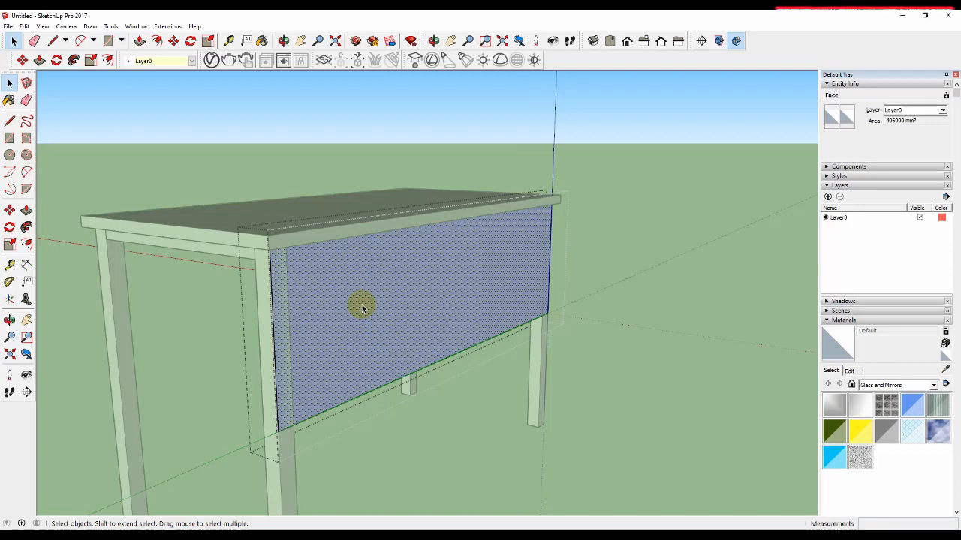
{"action": "middle_click_drag", "start_coordinate": [356, 301], "coordinate": [480, 297]}
{"action": "scroll", "coordinate": [466, 295], "scroll_direction": "up", "scroll_amount": 2}
{"action": "key", "text": "p"}
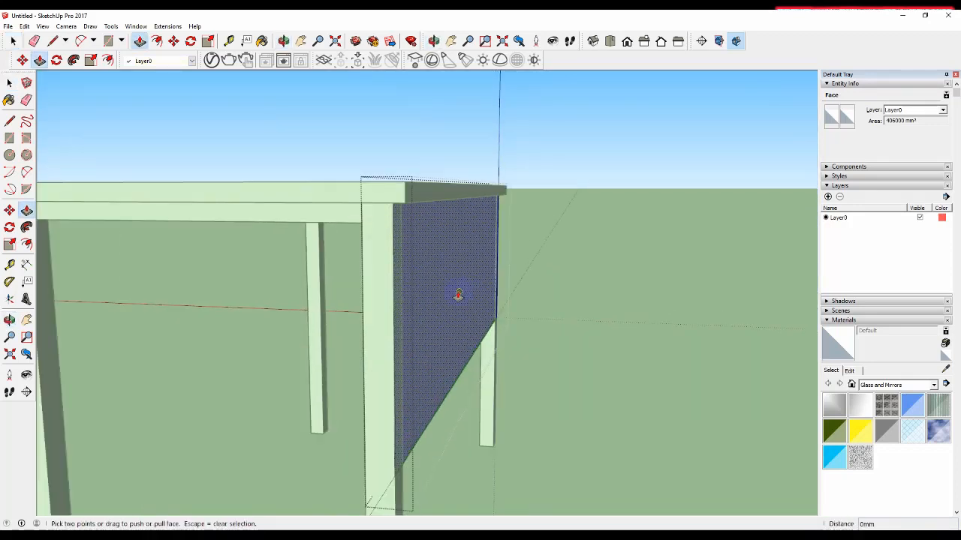
{"action": "left_click_drag", "start_coordinate": [432, 292], "coordinate": [437, 294]}
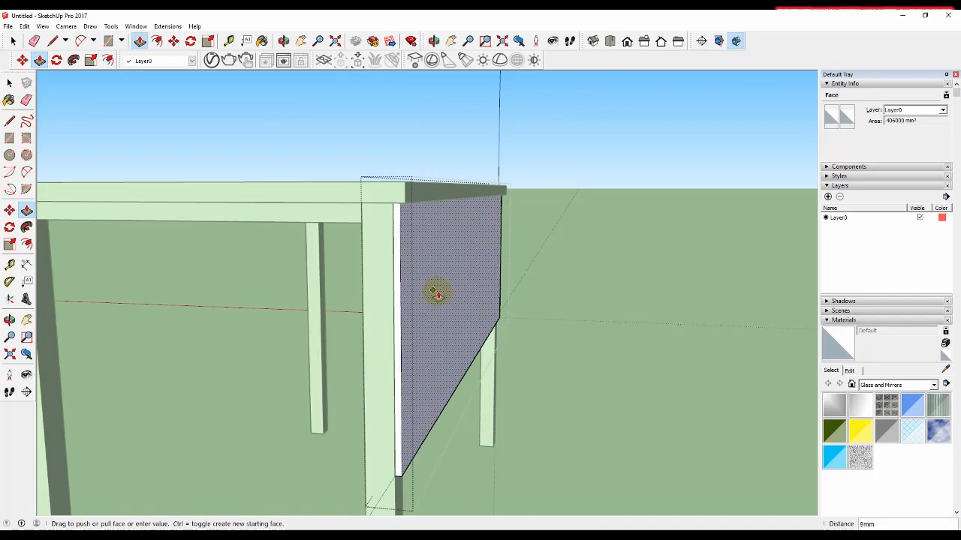
{"action": "type", "text": "10"}
{"action": "key", "text": "Return"}
{"action": "key", "text": "space"}
{"action": "key", "text": "Escape"}
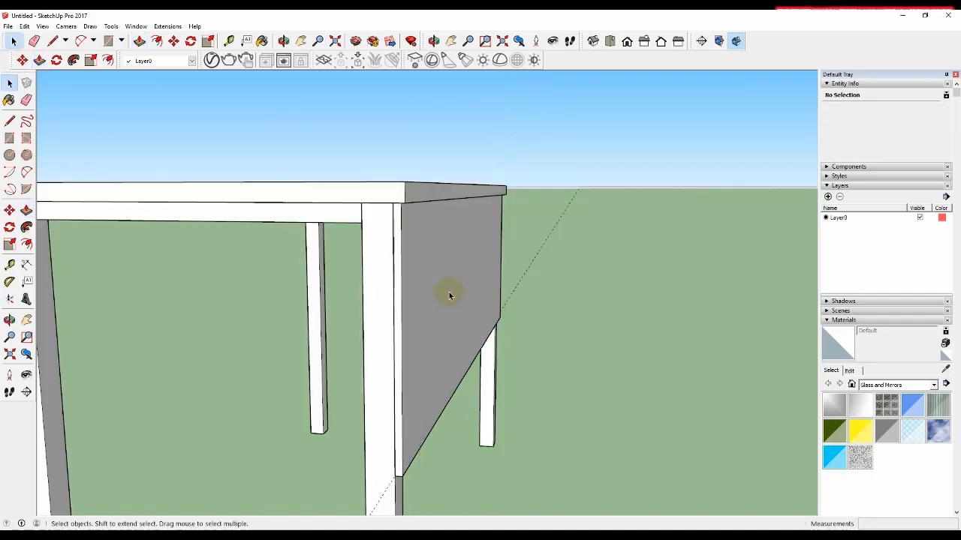
Examine the whole table from above on the side opposite the new panel
{"action": "scroll", "coordinate": [610, 277], "scroll_direction": "down", "scroll_amount": 4}
{"action": "middle_click_drag", "start_coordinate": [610, 277], "coordinate": [425, 305]}
{"action": "scroll", "coordinate": [506, 228], "scroll_direction": "down", "scroll_amount": 3}
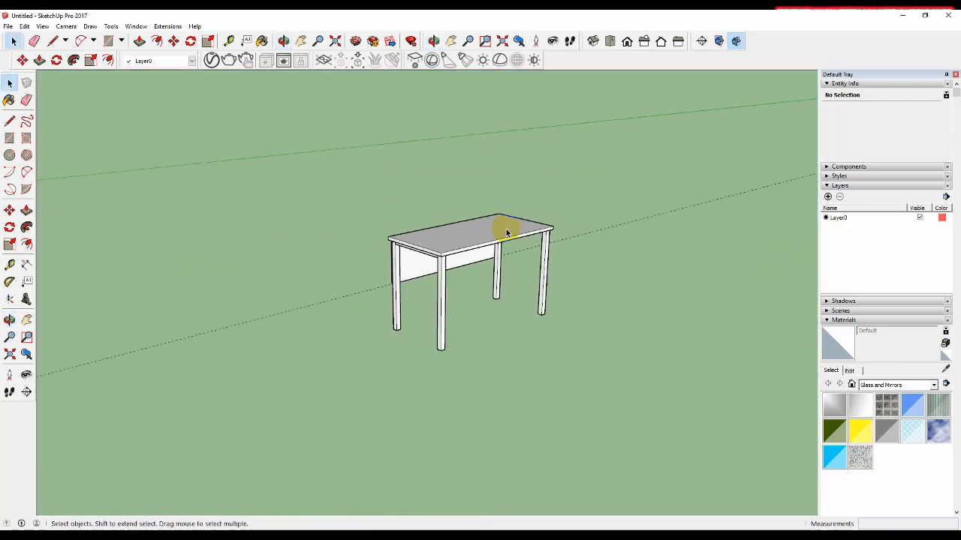
{"action": "mouse_move", "coordinate": [506, 227]}
{"action": "middle_mouse_down"}
{"action": "mouse_move", "coordinate": [724, 276]}
{"action": "mouse_move", "coordinate": [440, 272]}
{"action": "mouse_move", "coordinate": [446, 255]}
{"action": "mouse_move", "coordinate": [392, 262]}
{"action": "mouse_move", "coordinate": [503, 240]}
{"action": "middle_mouse_up"}
{"action": "scroll", "coordinate": [503, 240], "scroll_direction": "up", "scroll_amount": 3}
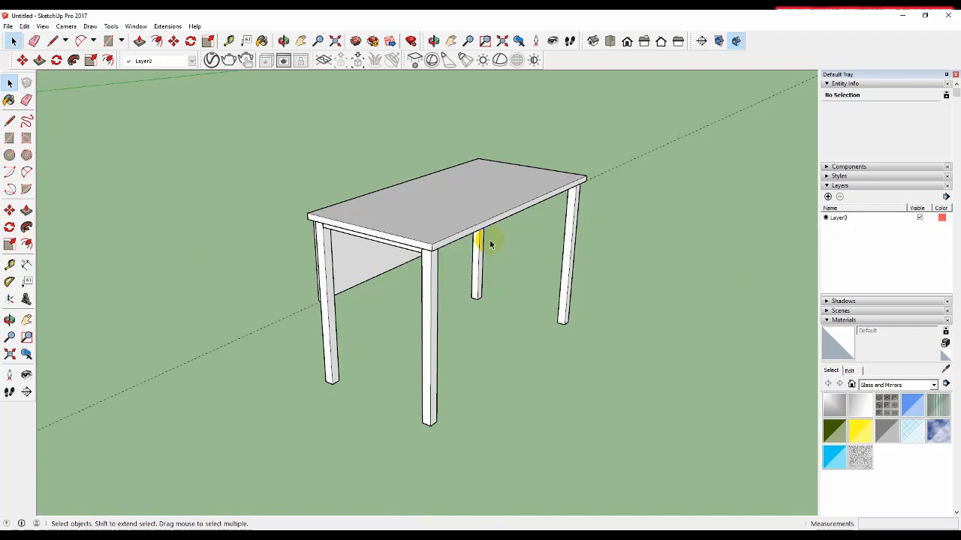
{"action": "scroll", "coordinate": [490, 240], "scroll_direction": "up", "scroll_amount": 3}
{"action": "middle_click_drag", "start_coordinate": [495, 250], "coordinate": [464, 282]}
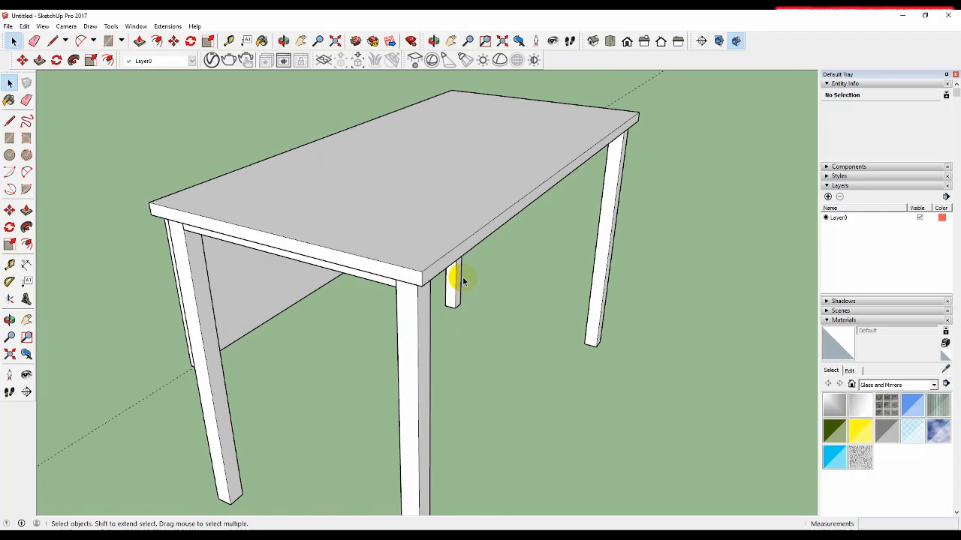
Open the tabletop group and examine its front corner edges up close
{"action": "scroll", "coordinate": [414, 273], "scroll_direction": "up", "scroll_amount": 5}
{"action": "middle_click_drag", "start_coordinate": [420, 277], "coordinate": [543, 212]}
{"action": "scroll", "coordinate": [473, 275], "scroll_direction": "down", "scroll_amount": 1}
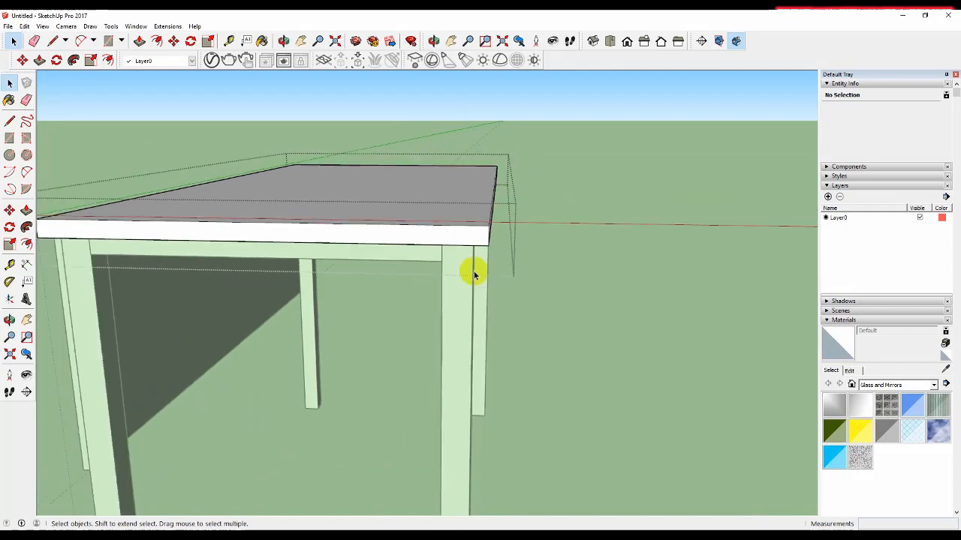
{"action": "scroll", "coordinate": [474, 275], "scroll_direction": "down", "scroll_amount": 2}
{"action": "middle_click_drag", "start_coordinate": [489, 278], "coordinate": [536, 174]}
{"action": "scroll", "coordinate": [415, 272], "scroll_direction": "up", "scroll_amount": 4}
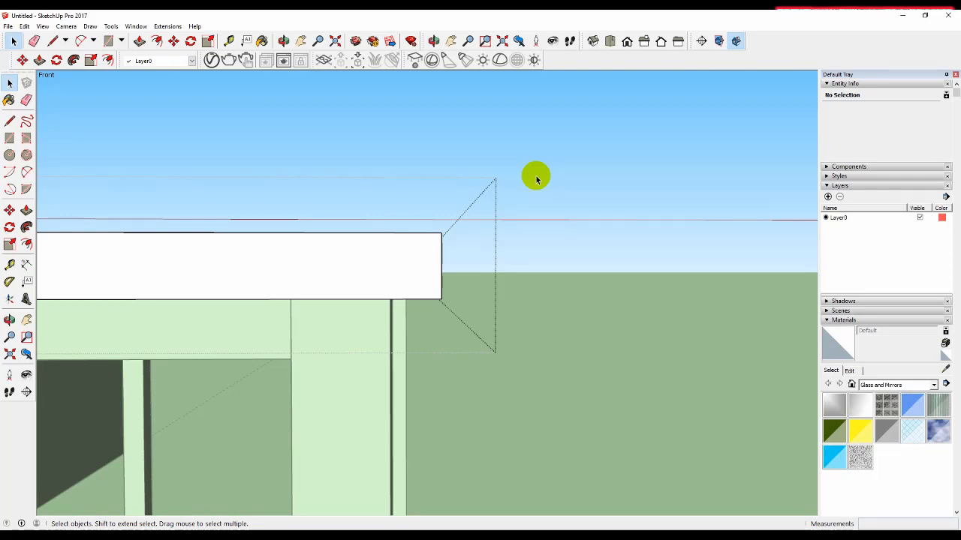
{"action": "scroll", "coordinate": [439, 240], "scroll_direction": "up", "scroll_amount": 5}
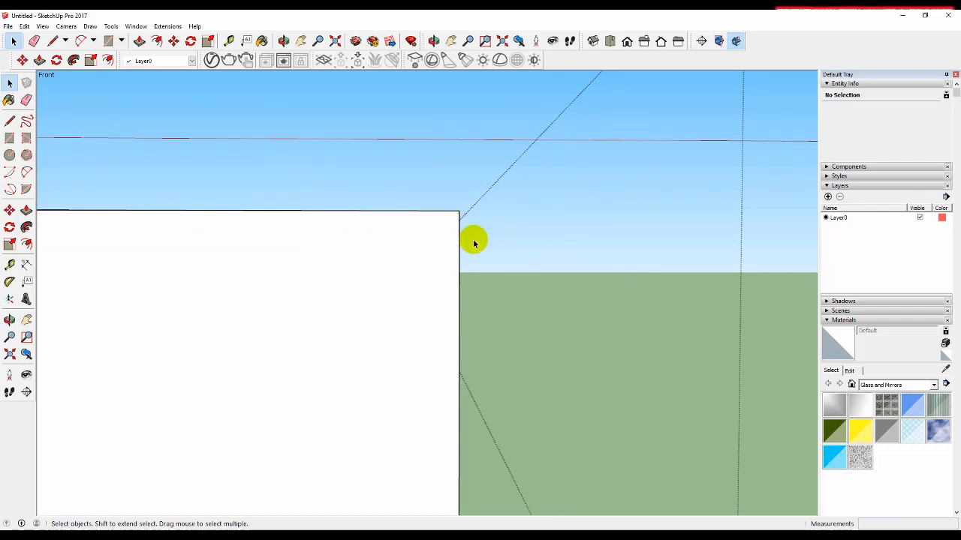
{"action": "scroll", "coordinate": [474, 244], "scroll_direction": "up", "scroll_amount": 5}
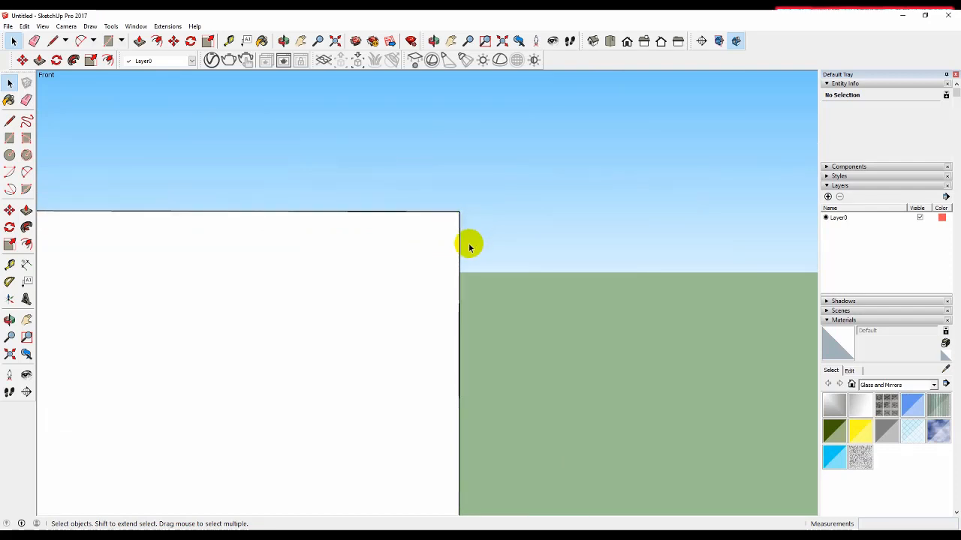
Delete the remaining guide line along the panel's lower edge
{"action": "middle_click_drag", "start_coordinate": [536, 228], "coordinate": [567, 260]}
{"action": "scroll", "coordinate": [304, 316], "scroll_direction": "down", "scroll_amount": 2}
{"action": "scroll", "coordinate": [308, 316], "scroll_direction": "down", "scroll_amount": 6}
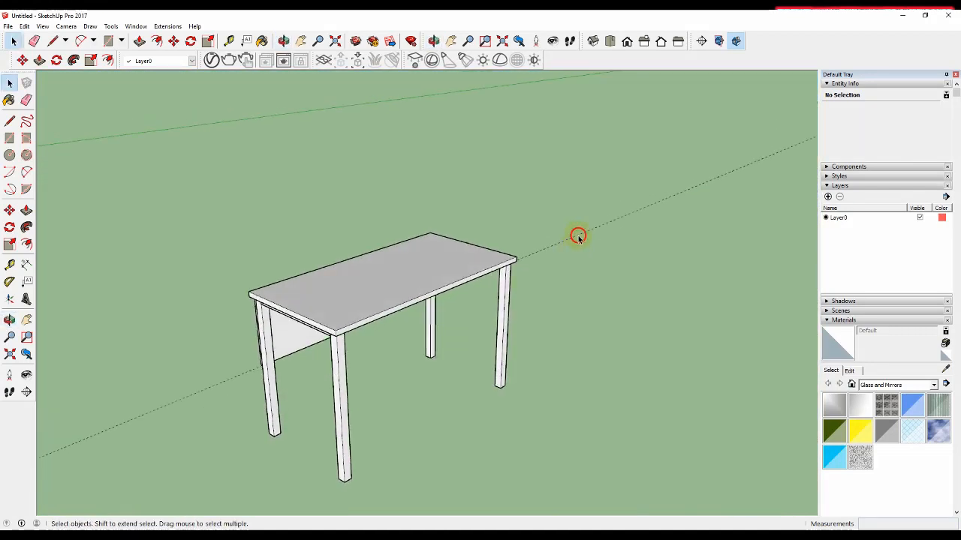
{"action": "key", "text": "Delete"}
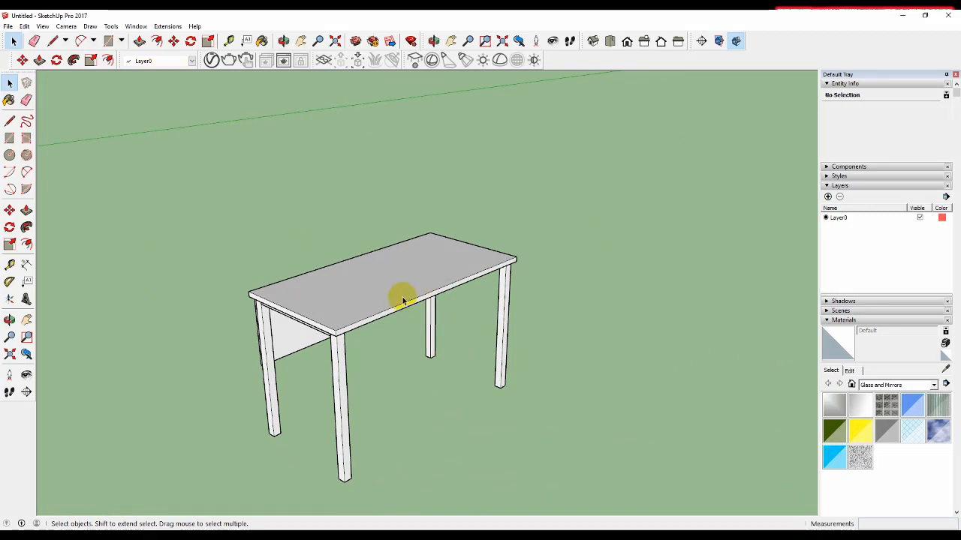
Paint the leg group with Metal Steel Textured from the Metal materials collection
{"action": "left_click", "coordinate": [399, 298]}
{"action": "left_click", "coordinate": [340, 373]}
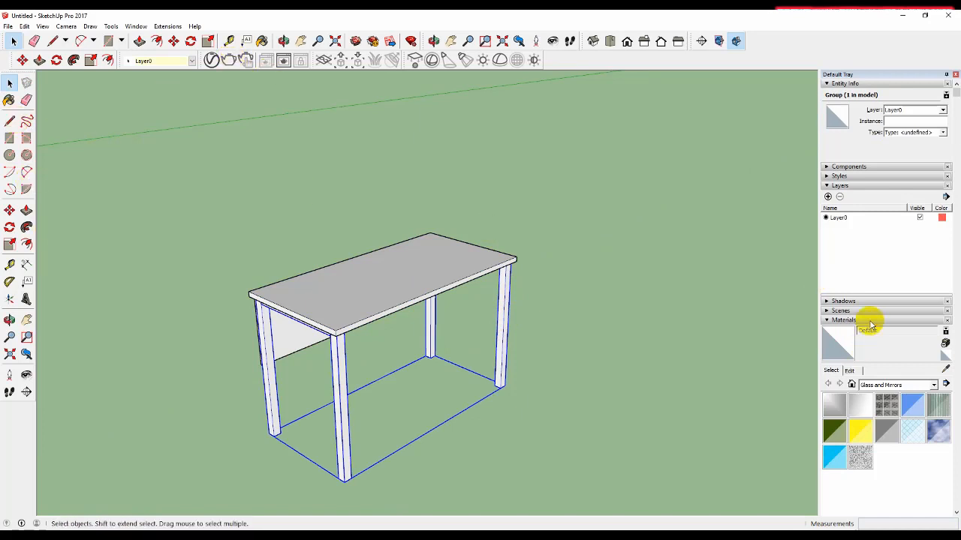
{"action": "left_click", "coordinate": [899, 386]}
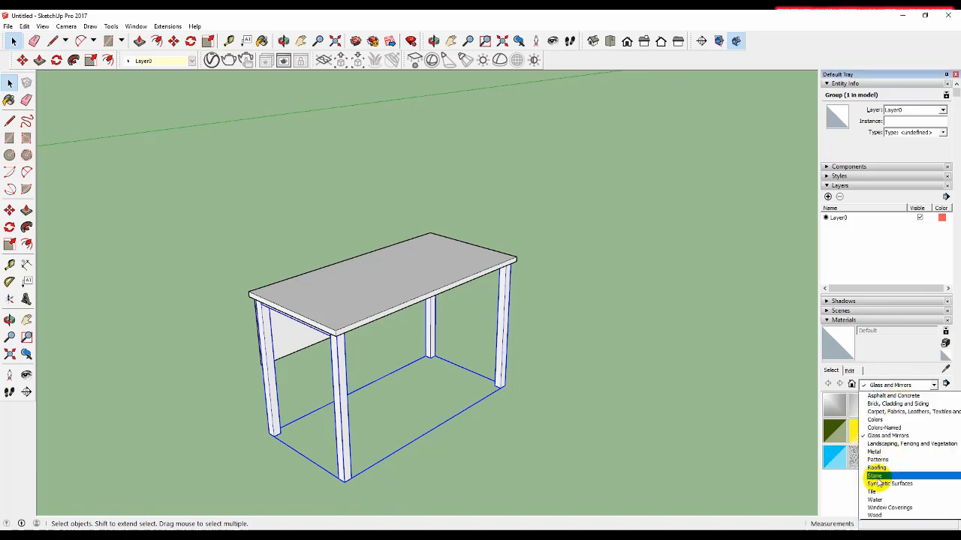
{"action": "left_click", "coordinate": [888, 454]}
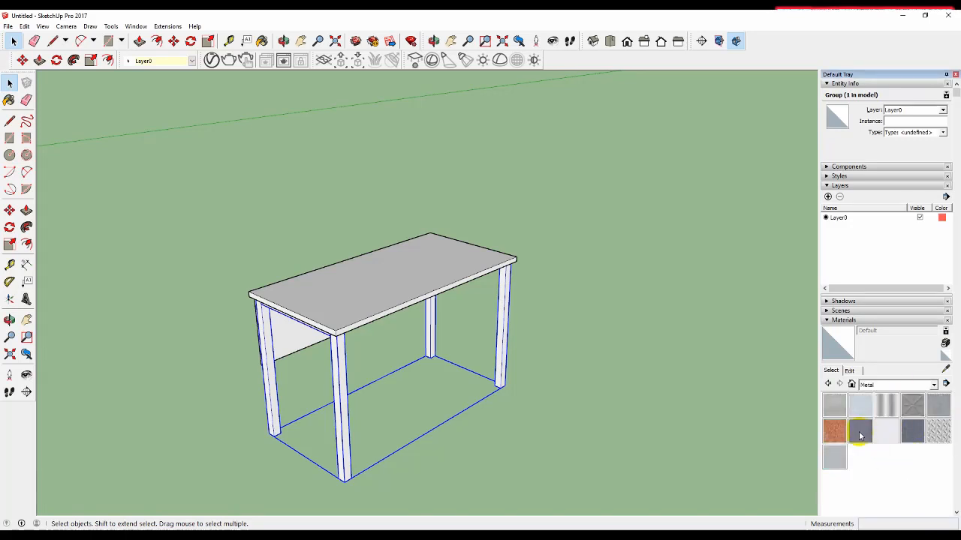
{"action": "left_click", "coordinate": [914, 432]}
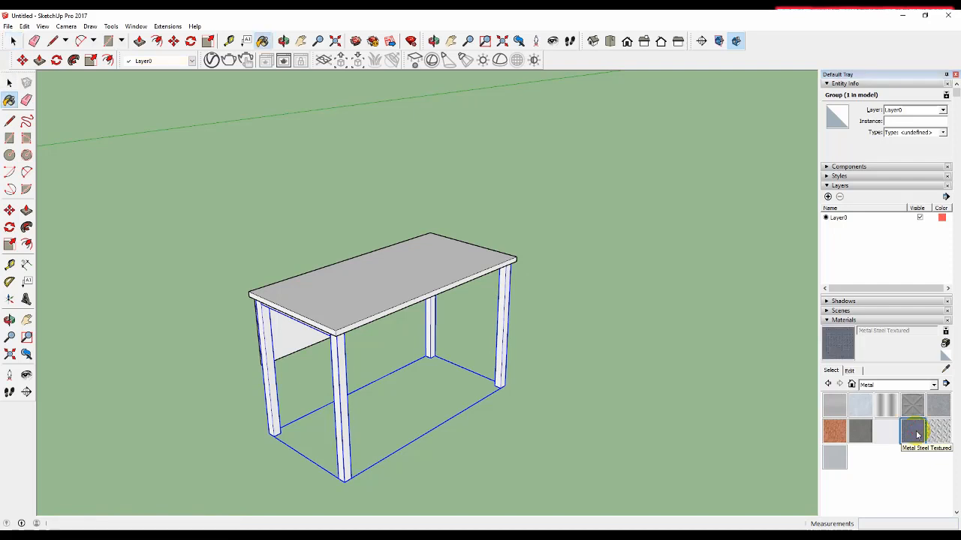
{"action": "left_click", "coordinate": [341, 377]}
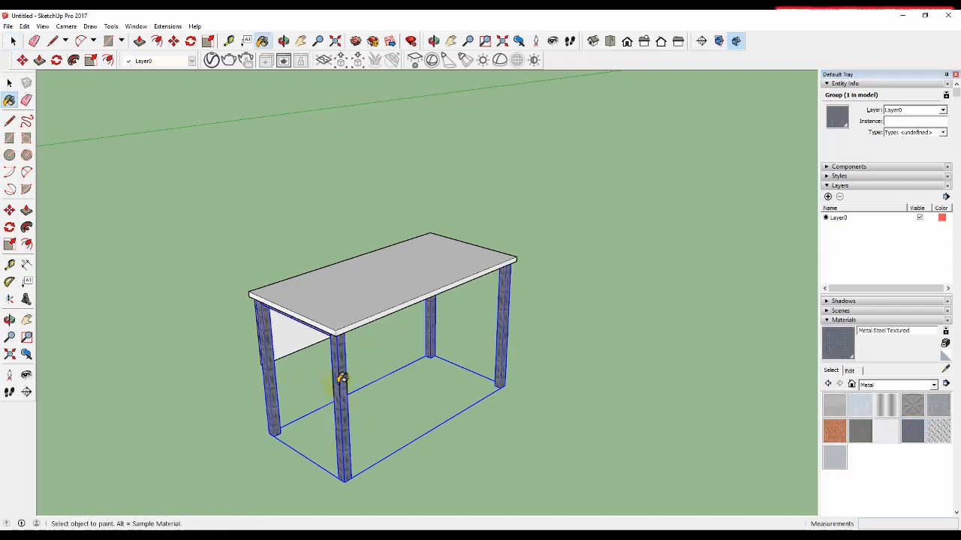
Repaint the leg group with Metal Seamed and deselect it
{"action": "left_click", "coordinate": [861, 434]}
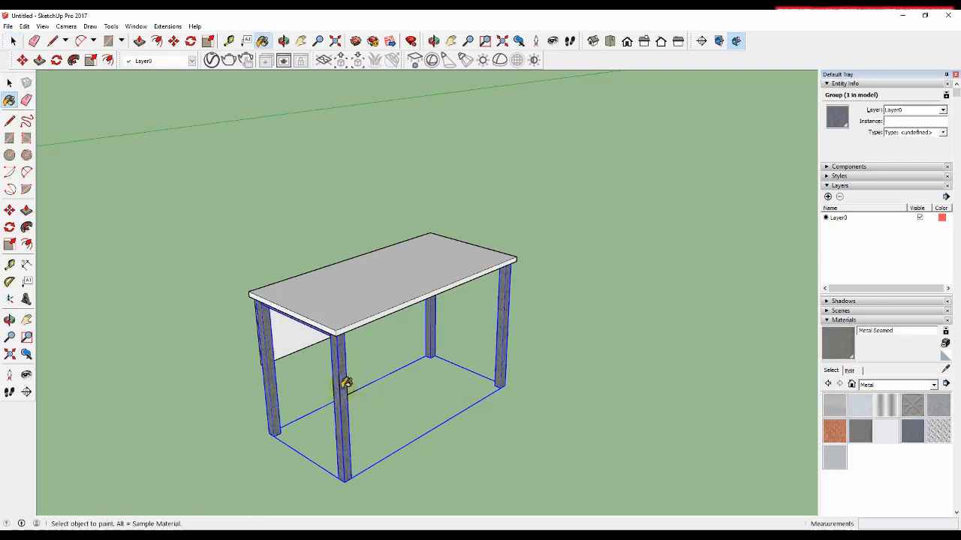
{"action": "key", "text": "space"}
{"action": "left_click", "coordinate": [566, 356]}
Paint the tabletop group with Wood Bamboo from the Wood materials collection
{"action": "scroll", "coordinate": [566, 356], "scroll_direction": "down", "scroll_amount": 2}
{"action": "middle_click_drag", "start_coordinate": [566, 356], "coordinate": [675, 360]}
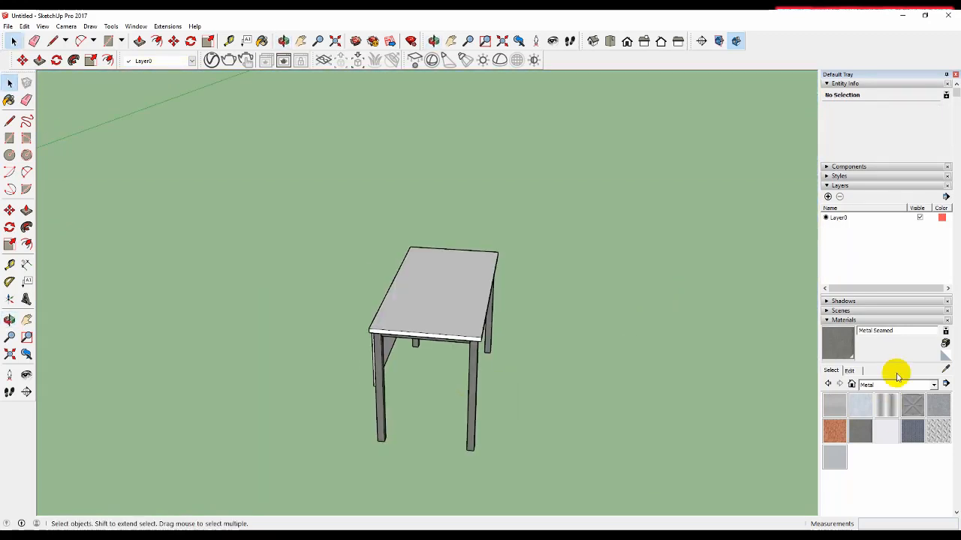
{"action": "left_click", "coordinate": [894, 387]}
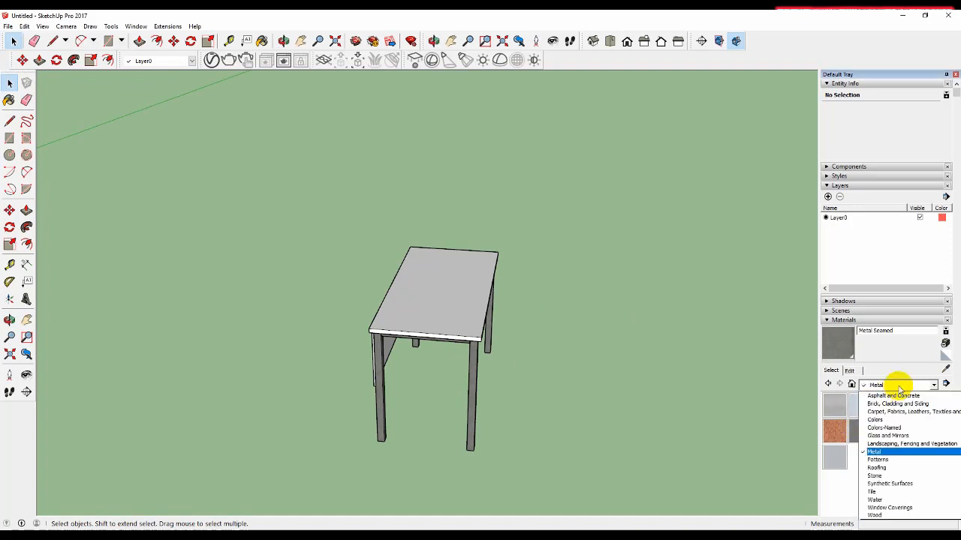
{"action": "left_click", "coordinate": [883, 503]}
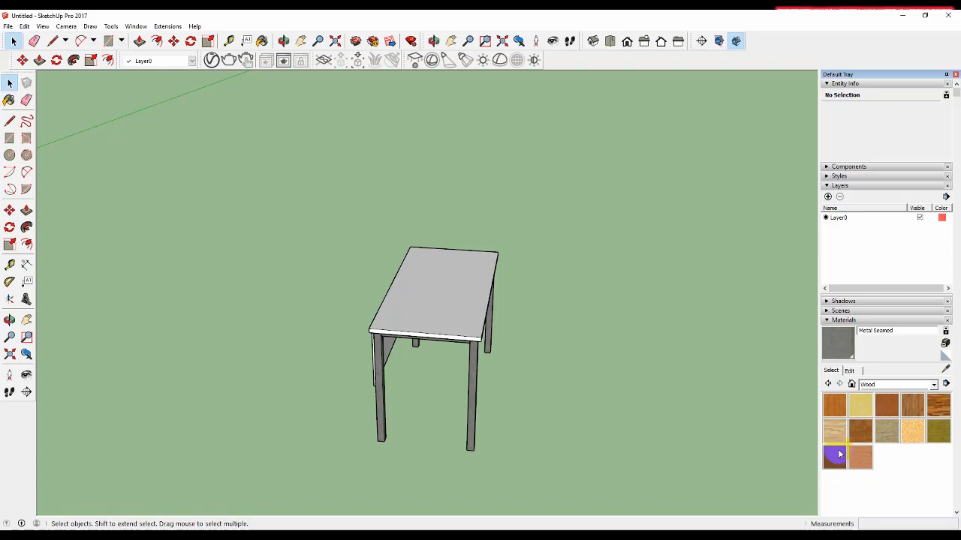
{"action": "left_click", "coordinate": [836, 408]}
{"action": "left_click", "coordinate": [441, 317]}
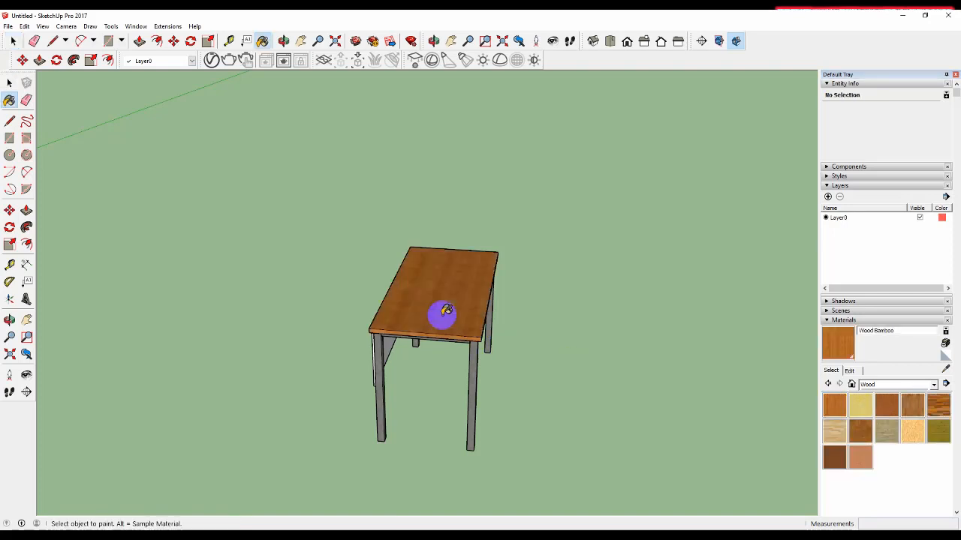
{"action": "middle_click_drag", "start_coordinate": [589, 356], "coordinate": [647, 379]}
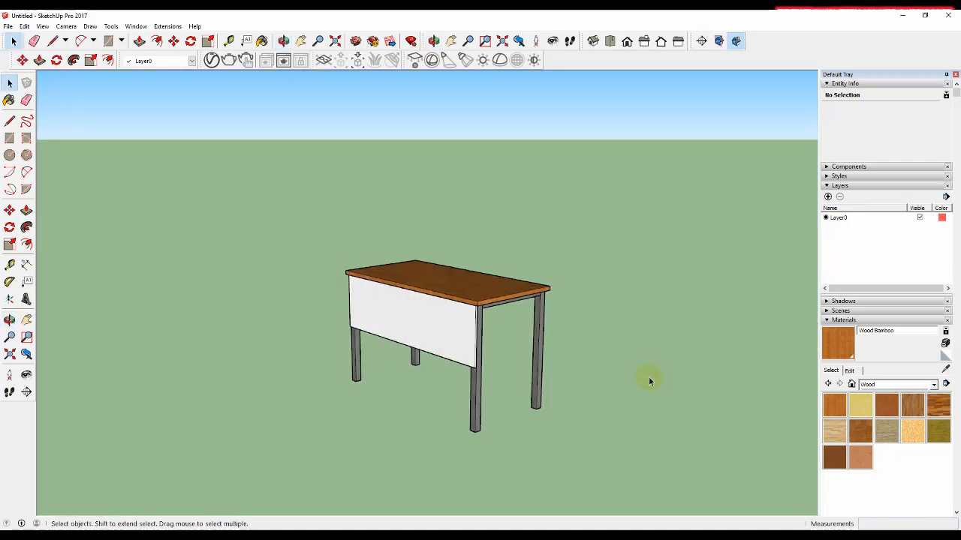
{"action": "scroll", "coordinate": [448, 322], "scroll_direction": "up", "scroll_amount": 3}
{"action": "middle_click_drag", "start_coordinate": [619, 351], "coordinate": [374, 338]}
{"action": "left_click", "coordinate": [436, 285]}
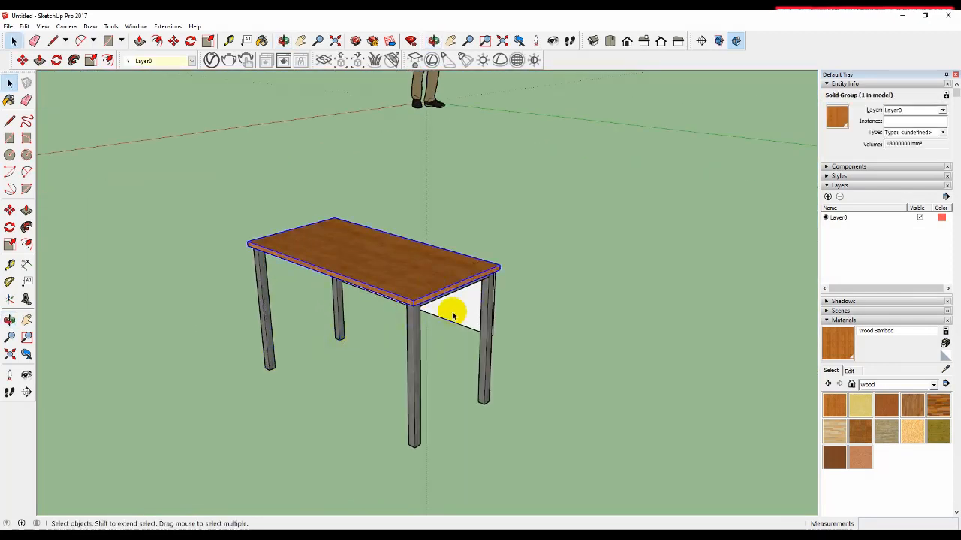
{"action": "left_click", "coordinate": [417, 328], "text": "shift"}
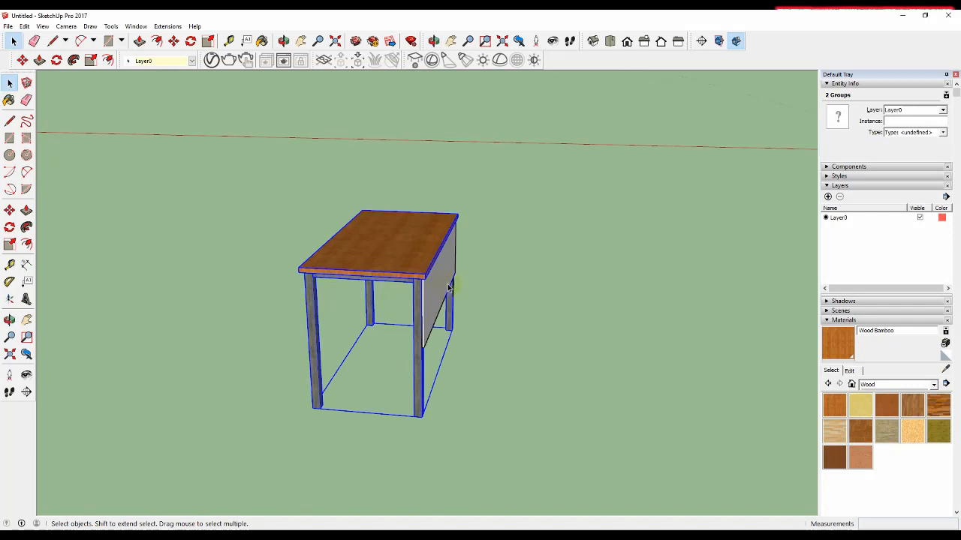
{"action": "left_click", "coordinate": [448, 287]}
{"action": "middle_click_drag", "start_coordinate": [519, 305], "coordinate": [400, 279]}
{"action": "double_click", "coordinate": [397, 278]}
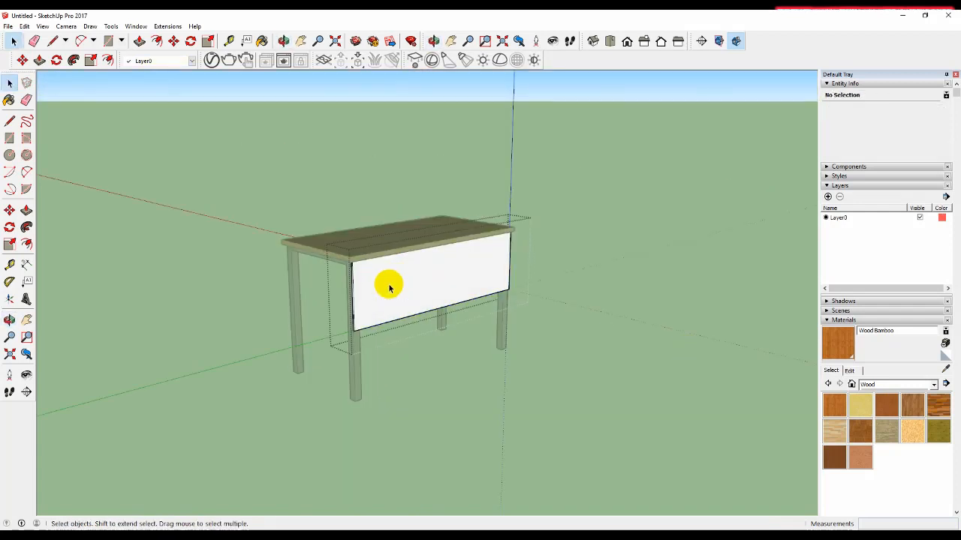
{"action": "left_click", "coordinate": [681, 319]}
{"action": "middle_click_drag", "start_coordinate": [433, 281], "coordinate": [559, 276]}
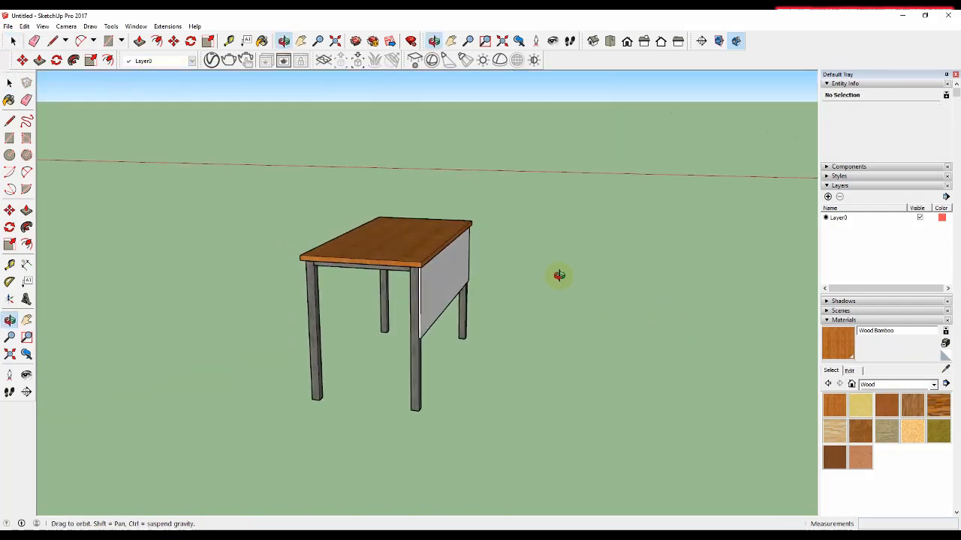
Combine the tabletop, side panel and leg groups into one group
{"action": "left_click", "coordinate": [391, 258]}
{"action": "left_click", "coordinate": [417, 289], "text": "shift"}
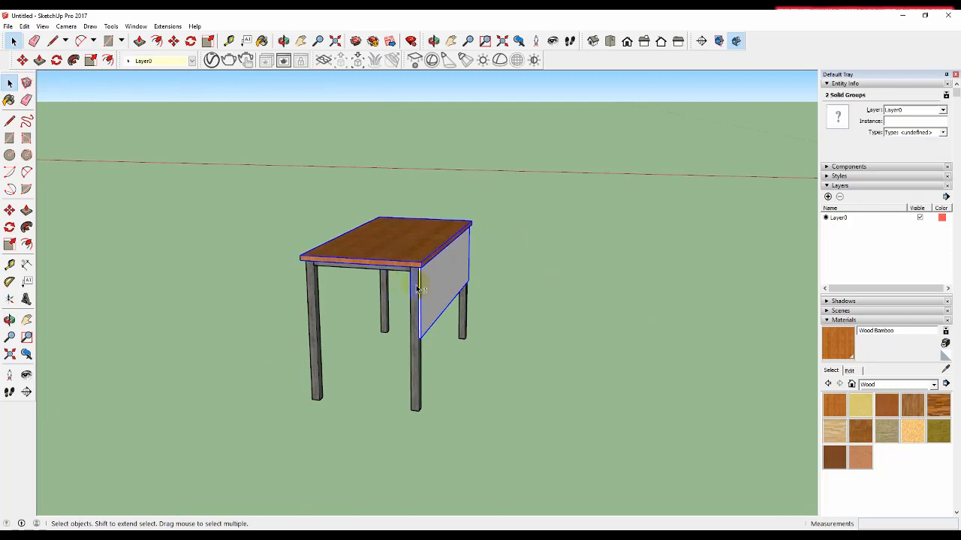
{"action": "left_click", "coordinate": [416, 292], "text": "shift"}
{"action": "middle_click_drag", "start_coordinate": [421, 275], "coordinate": [518, 275]}
{"action": "right_click", "coordinate": [485, 287]}
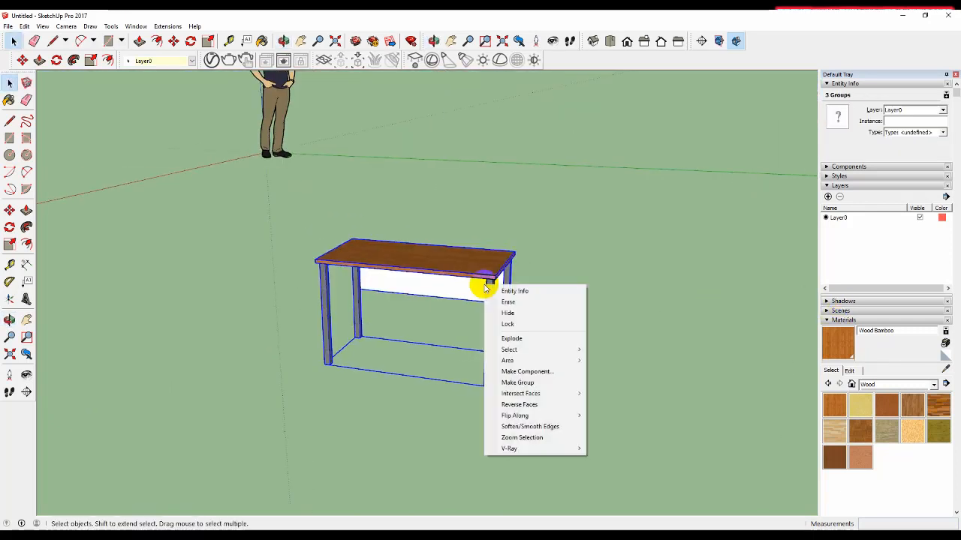
{"action": "left_click", "coordinate": [528, 385]}
{"action": "middle_click_drag", "start_coordinate": [596, 382], "coordinate": [293, 329]}
{"action": "left_click", "coordinate": [591, 298]}
Frame the table closely, render the view with V-Ray, and close the frame buffer
{"action": "scroll", "coordinate": [321, 329], "scroll_direction": "down", "scroll_amount": 3}
{"action": "scroll", "coordinate": [296, 323], "scroll_direction": "up", "scroll_amount": 7}
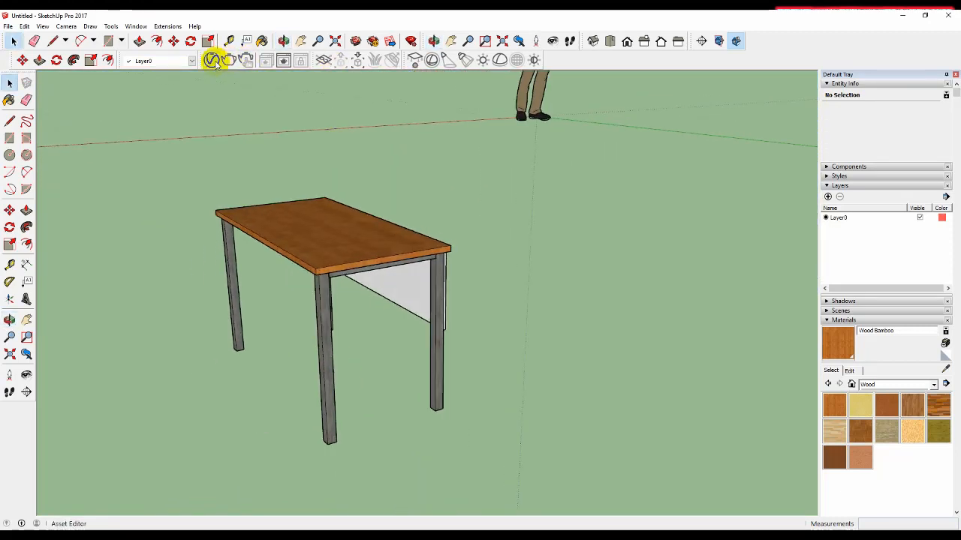
{"action": "left_click", "coordinate": [213, 60]}
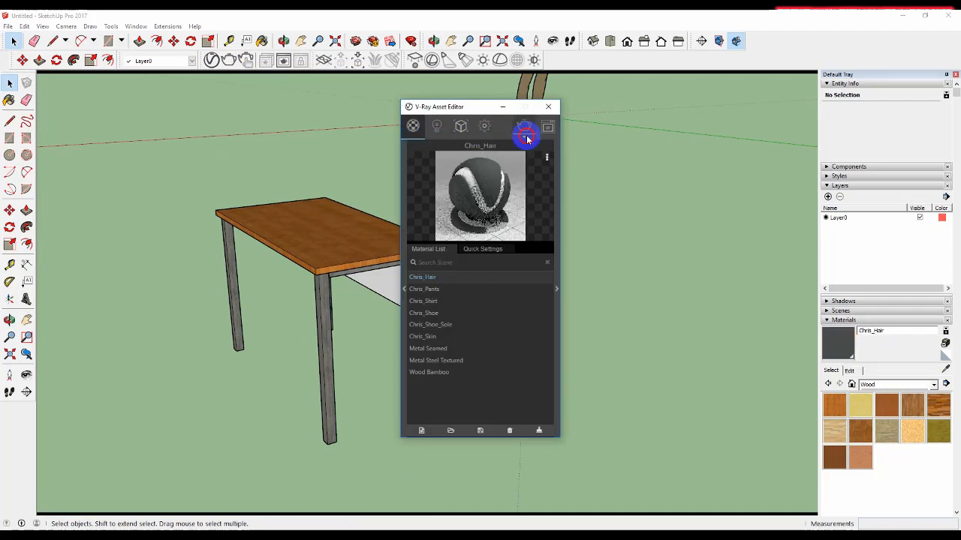
{"action": "left_click", "coordinate": [523, 136]}
{"action": "left_click", "coordinate": [526, 171]}
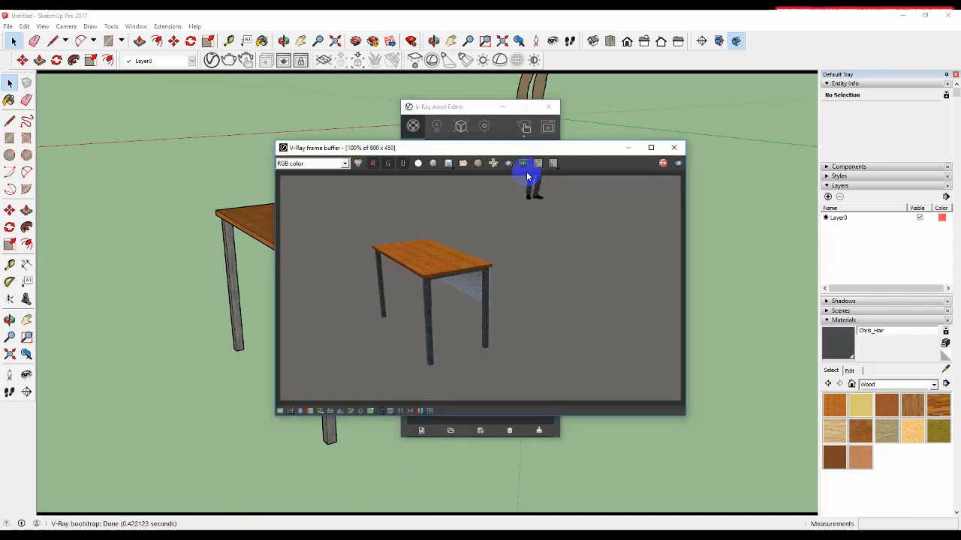
{"action": "left_click", "coordinate": [673, 147]}
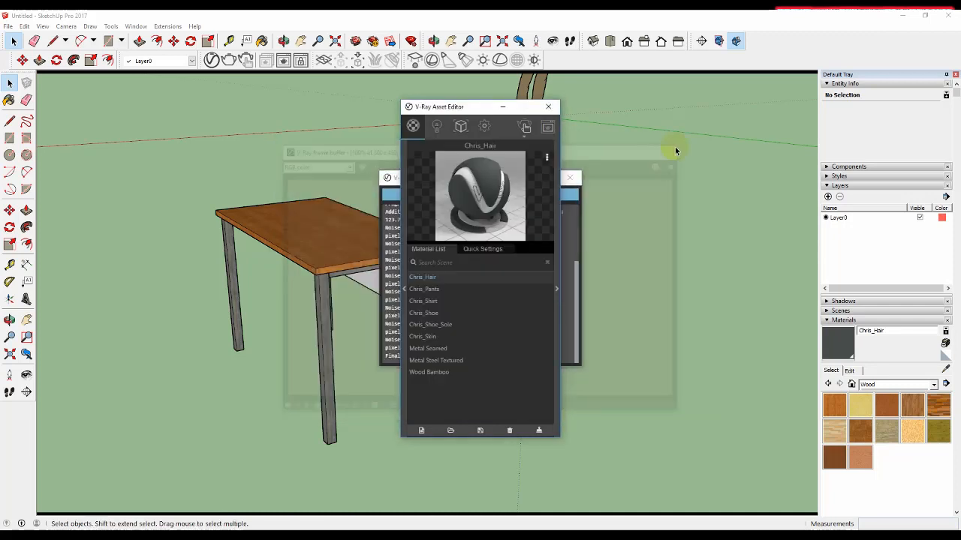
Select Wood Bamboo in the V-Ray Asset Editor, expand the material library, and move the editor away from the table
{"action": "left_click", "coordinate": [435, 374]}
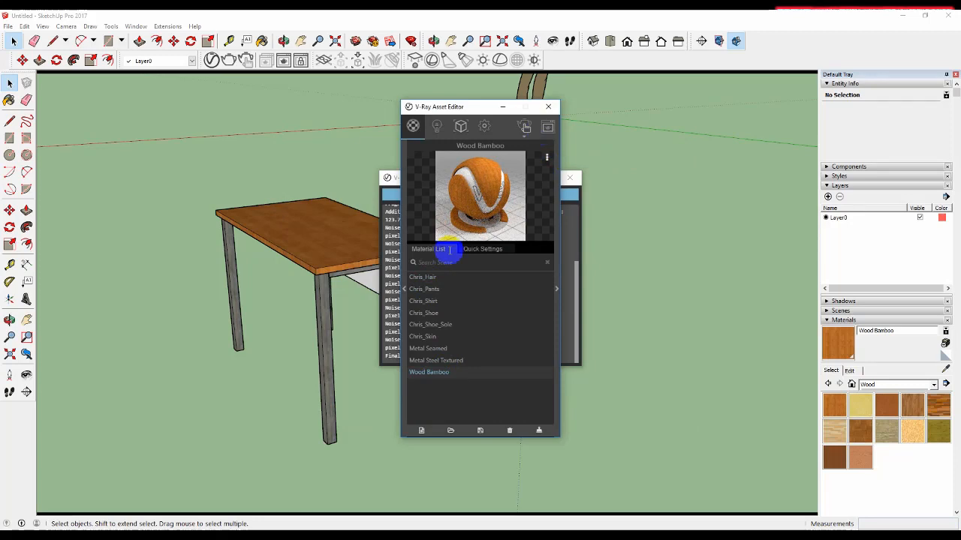
{"action": "left_click", "coordinate": [405, 288]}
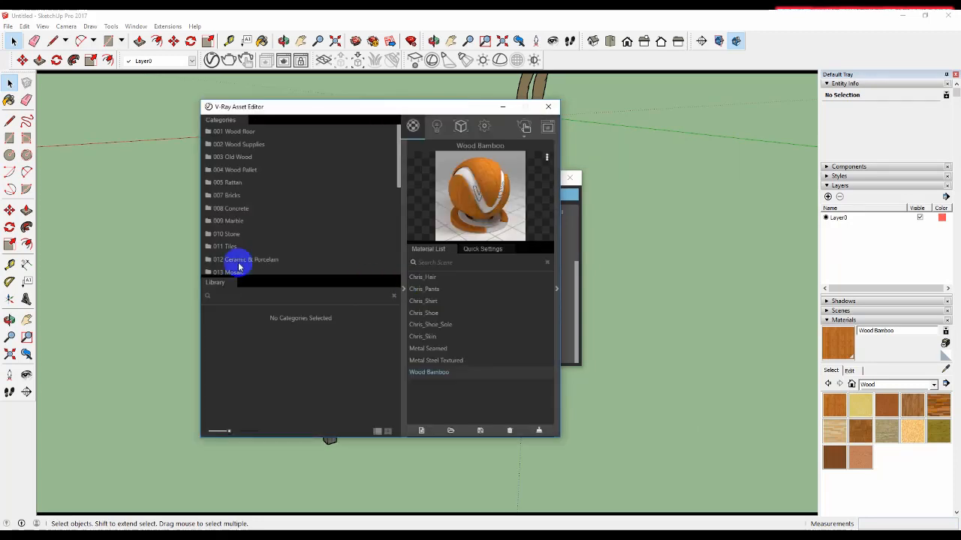
{"action": "left_click_drag", "start_coordinate": [352, 107], "coordinate": [579, 120]}
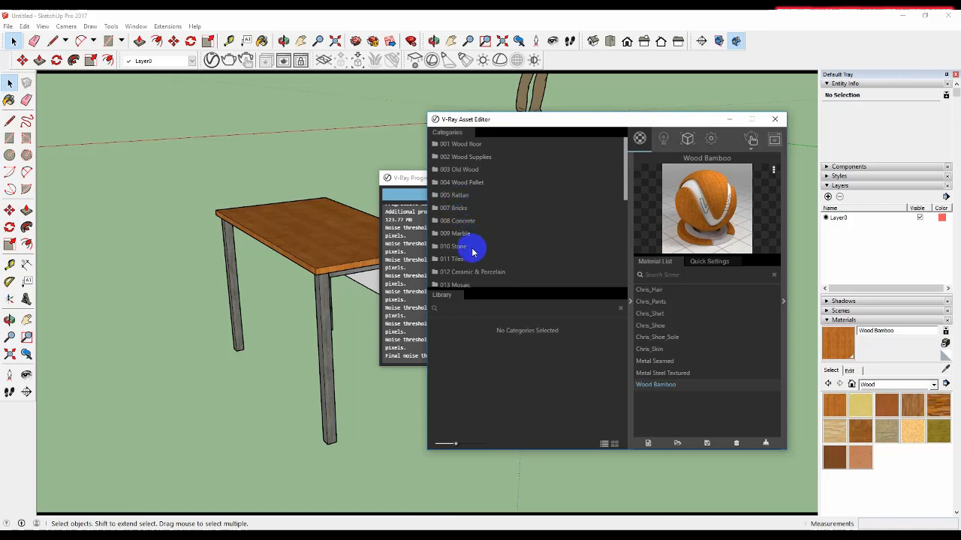
Add Aluminum Anodized DarkGray from the V-Ray library's 022 Metal category to the scene materials
{"action": "scroll", "coordinate": [472, 253], "scroll_direction": "down", "scroll_amount": 5}
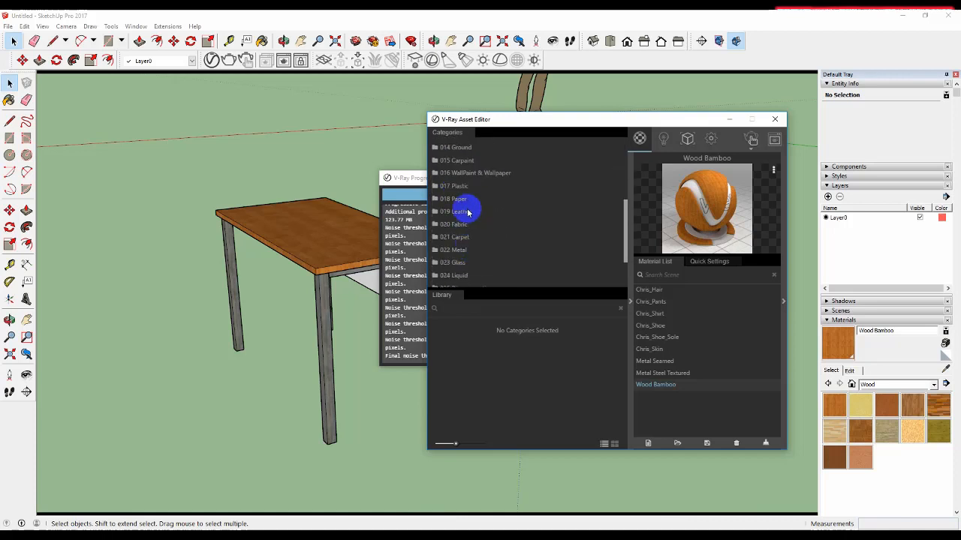
{"action": "scroll", "coordinate": [461, 263], "scroll_direction": "down", "scroll_amount": 2}
{"action": "scroll", "coordinate": [479, 266], "scroll_direction": "up", "scroll_amount": 3}
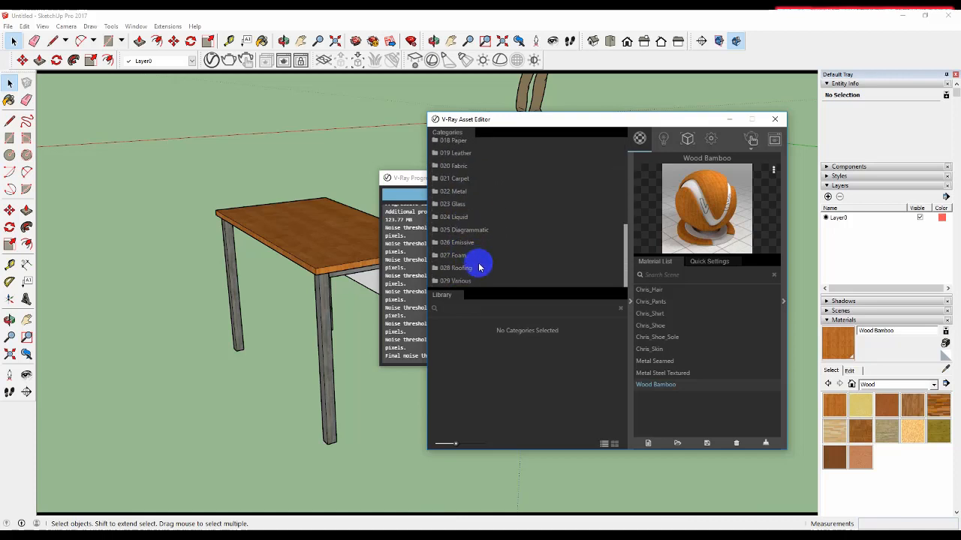
{"action": "scroll", "coordinate": [479, 266], "scroll_direction": "up", "scroll_amount": 3}
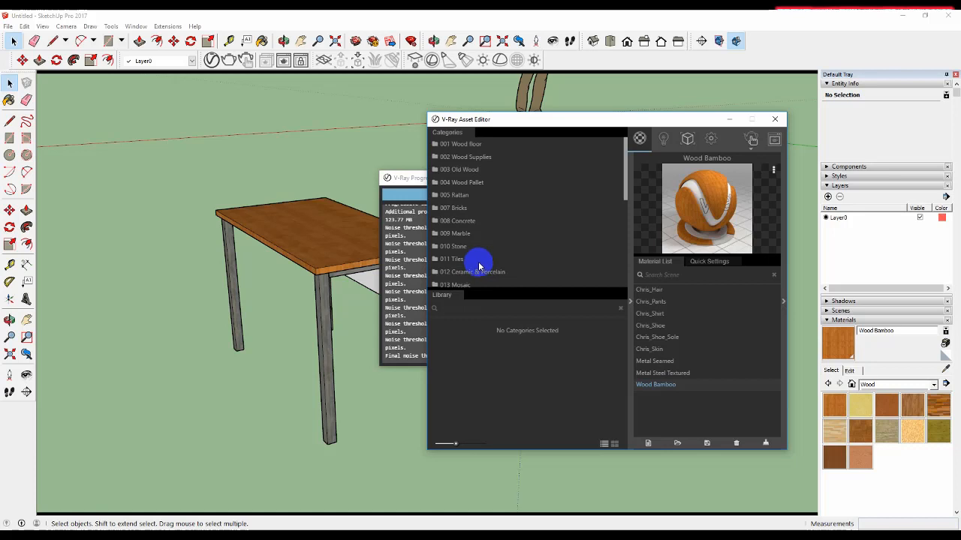
{"action": "scroll", "coordinate": [479, 266], "scroll_direction": "down", "scroll_amount": 2}
{"action": "scroll", "coordinate": [486, 267], "scroll_direction": "down", "scroll_amount": 2}
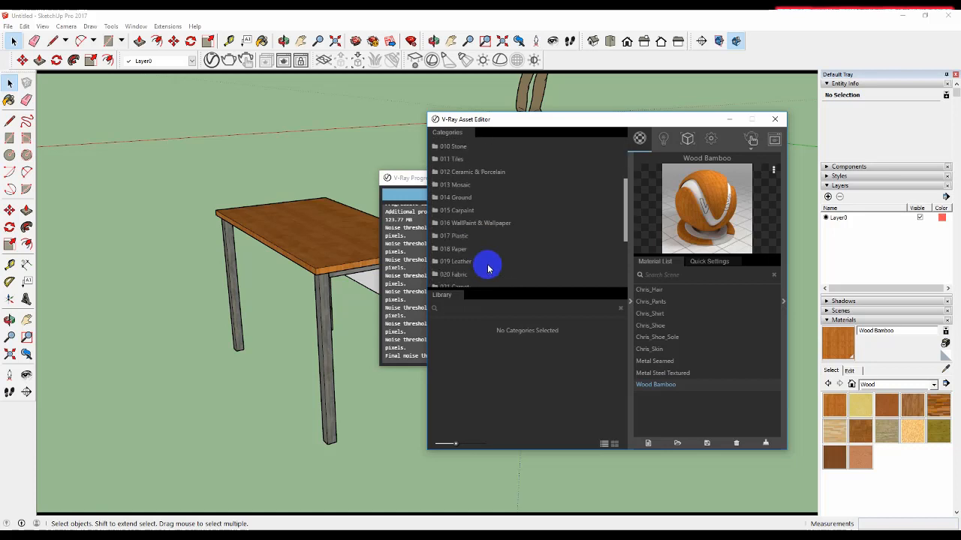
{"action": "scroll", "coordinate": [488, 268], "scroll_direction": "down", "scroll_amount": 2}
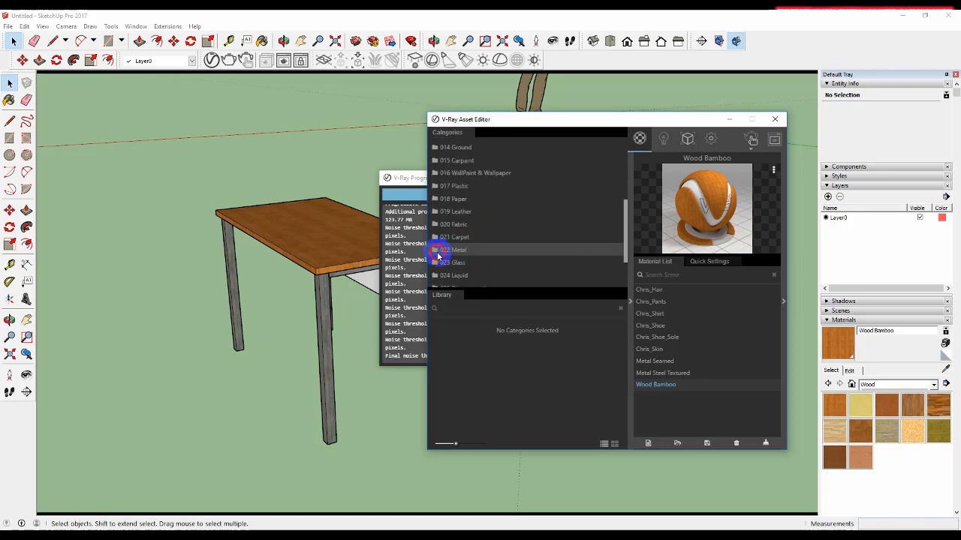
{"action": "left_click", "coordinate": [439, 256]}
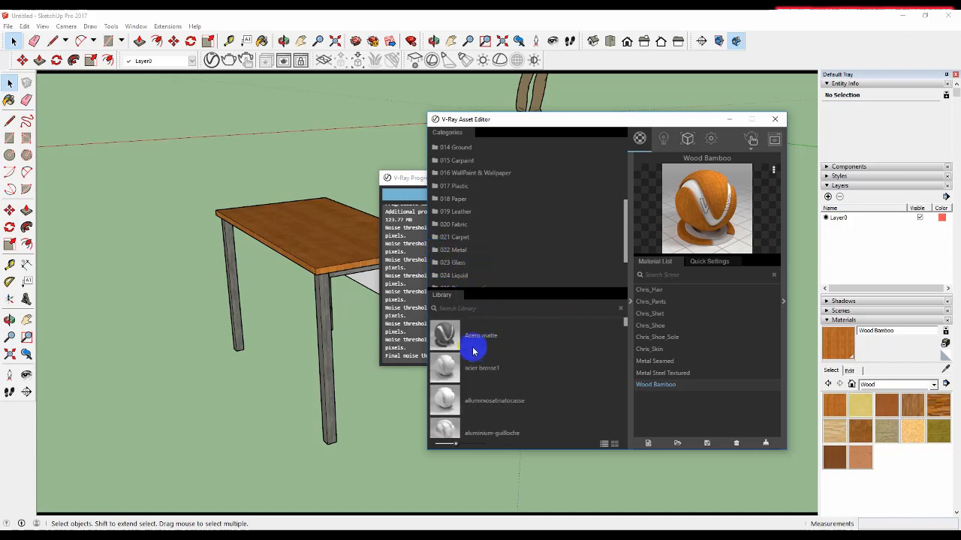
{"action": "scroll", "coordinate": [484, 352], "scroll_direction": "down", "scroll_amount": 5}
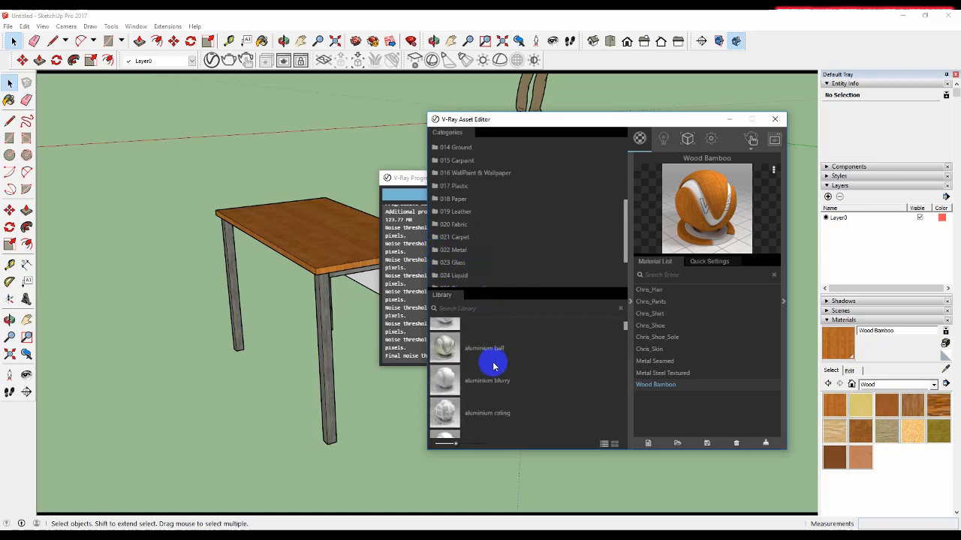
{"action": "scroll", "coordinate": [493, 366], "scroll_direction": "down", "scroll_amount": 4}
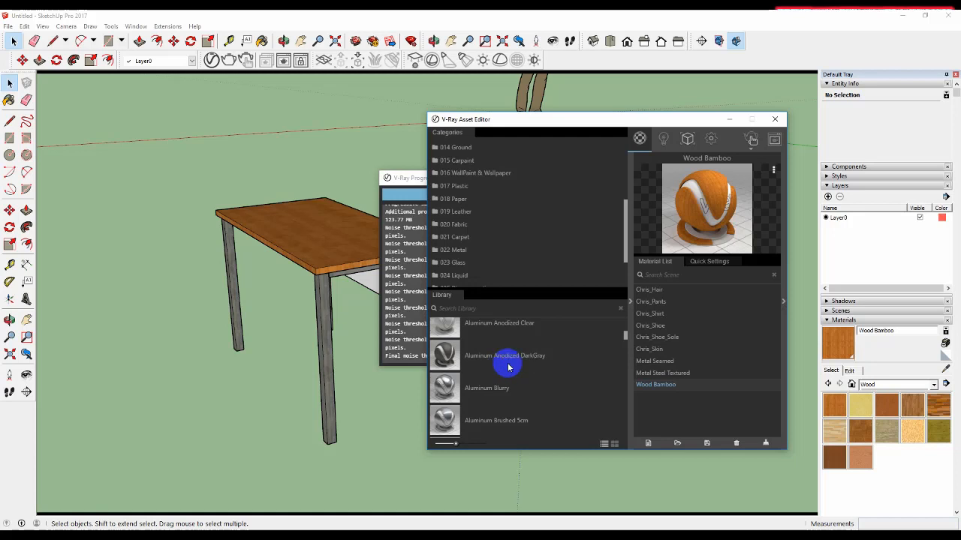
{"action": "left_click", "coordinate": [507, 367]}
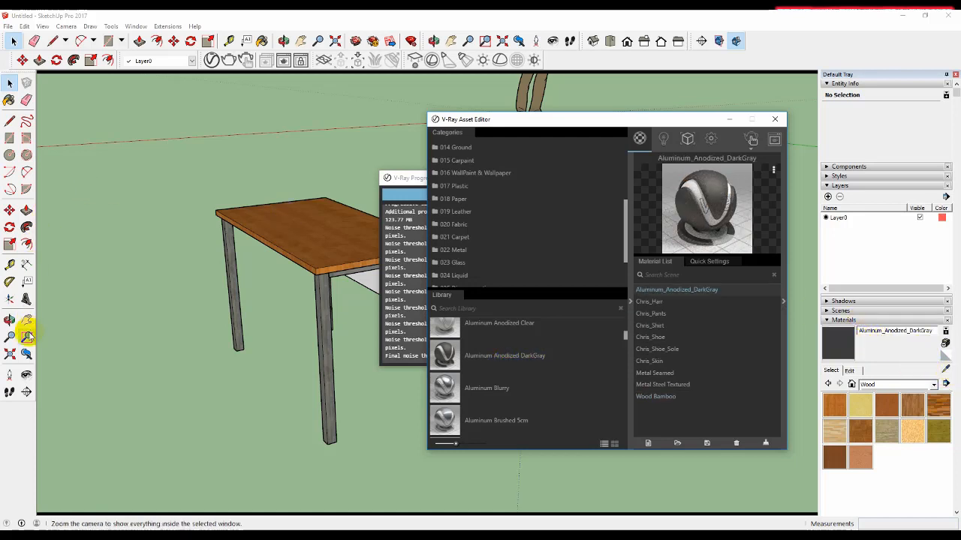
Paint the table's leg group with the Aluminum_Anodized_DarkGray material
{"action": "left_click", "coordinate": [9, 100]}
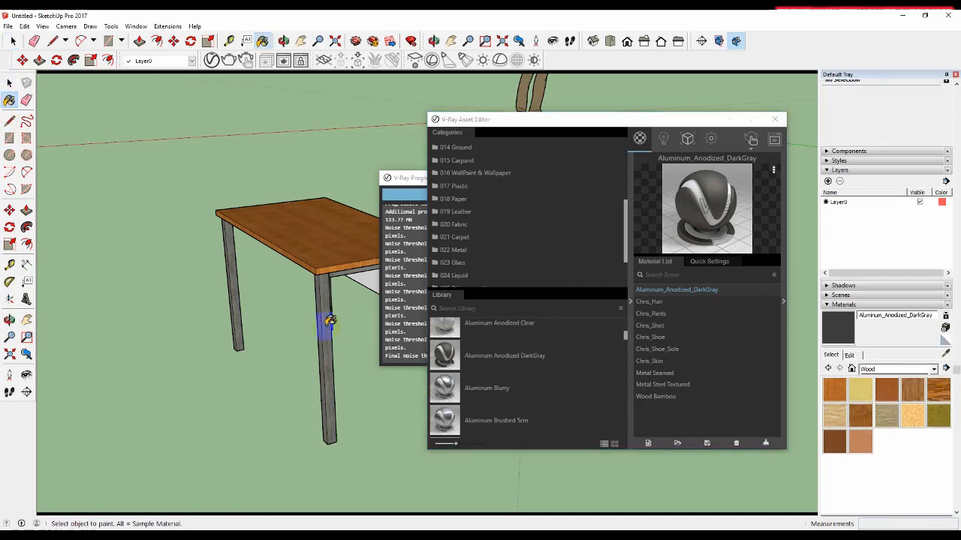
{"action": "key", "text": "space"}
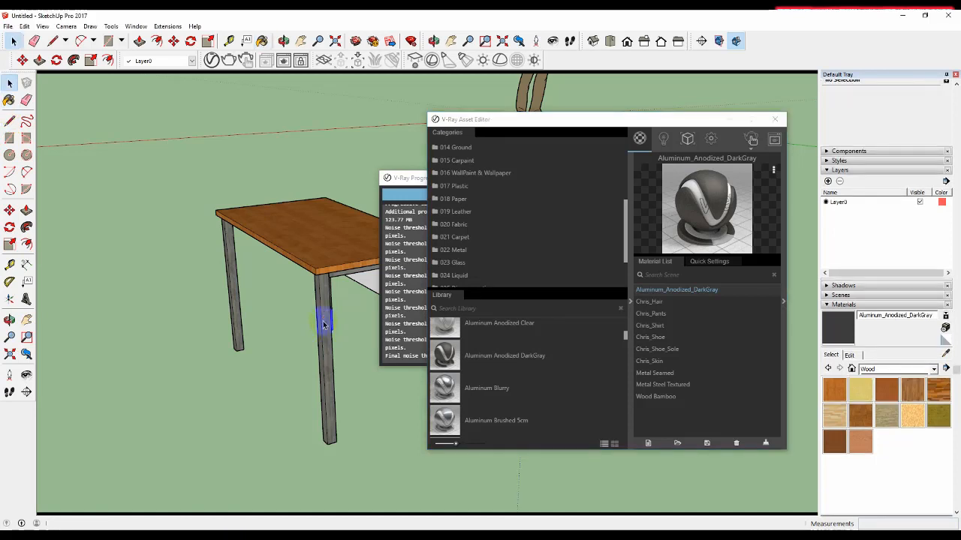
{"action": "left_click", "coordinate": [323, 322]}
{"action": "left_click", "coordinate": [324, 319]}
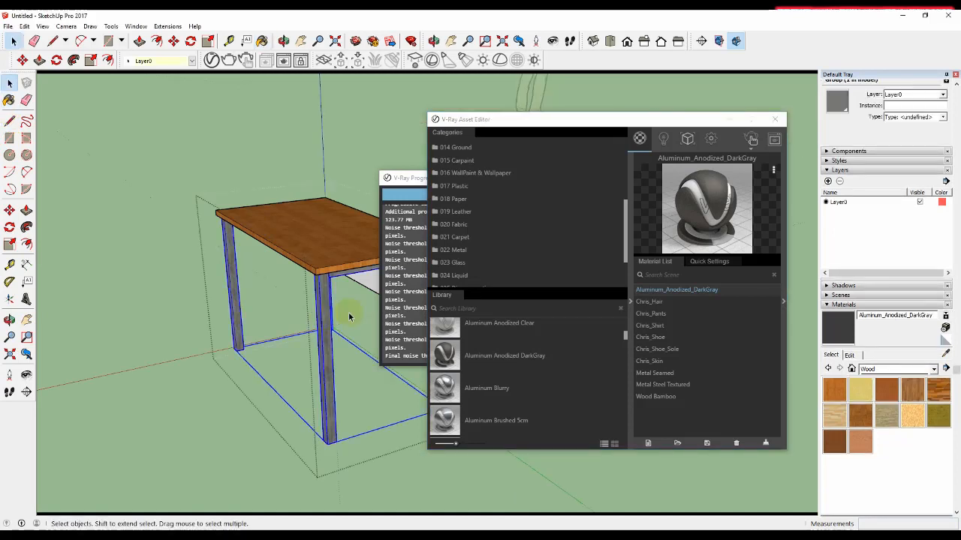
{"action": "left_click", "coordinate": [9, 99]}
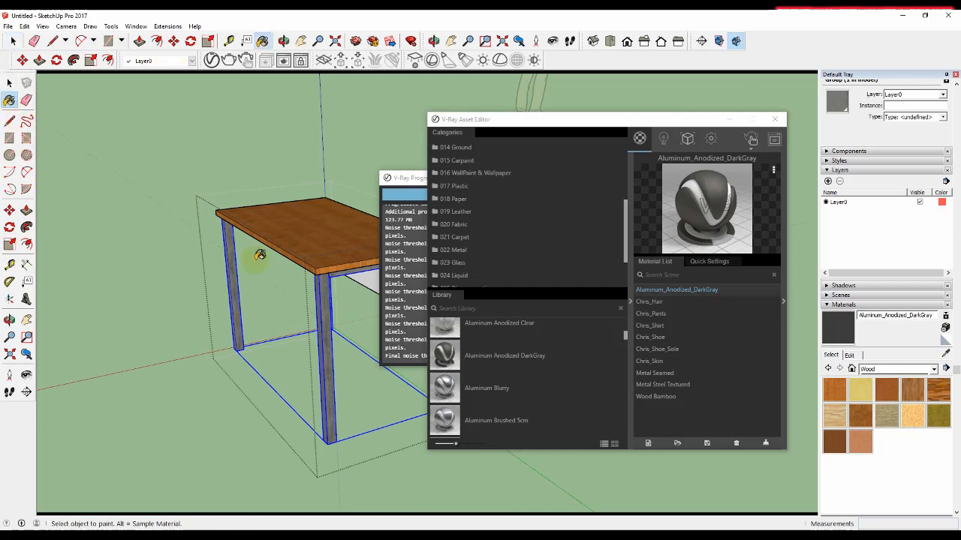
{"action": "left_click", "coordinate": [327, 298]}
{"action": "key", "text": "space"}
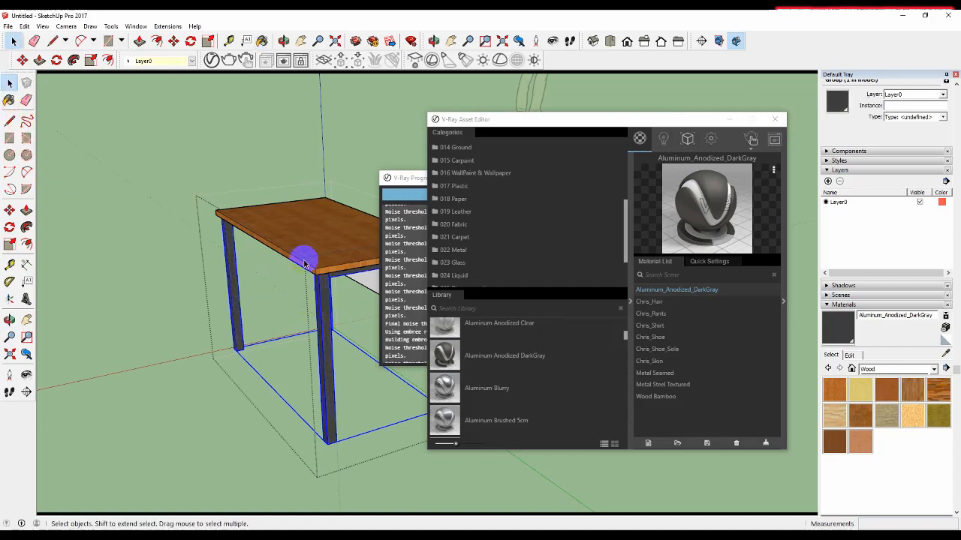
{"action": "left_click", "coordinate": [267, 166]}
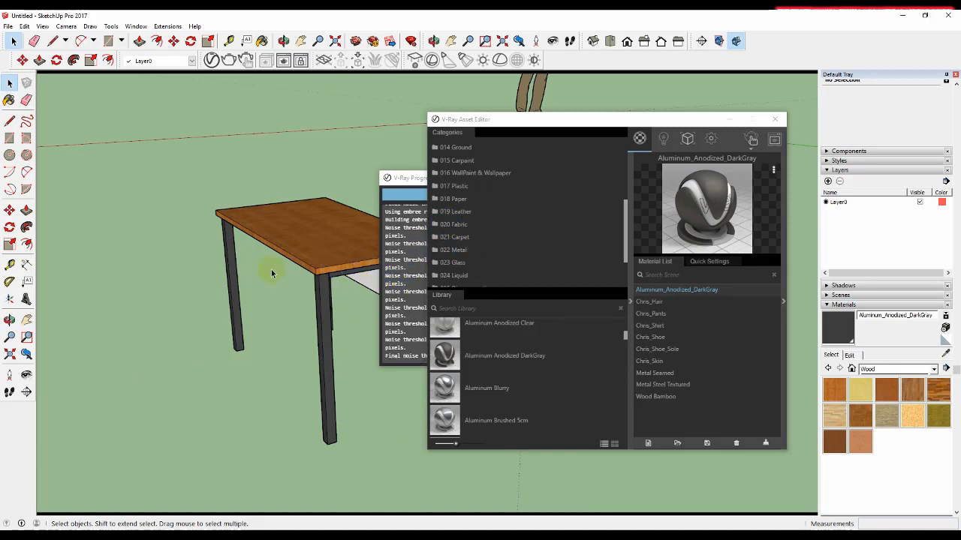
Start a V-Ray interactive render of the table and bring its side panel into view
{"action": "mouse_move", "coordinate": [755, 158]}
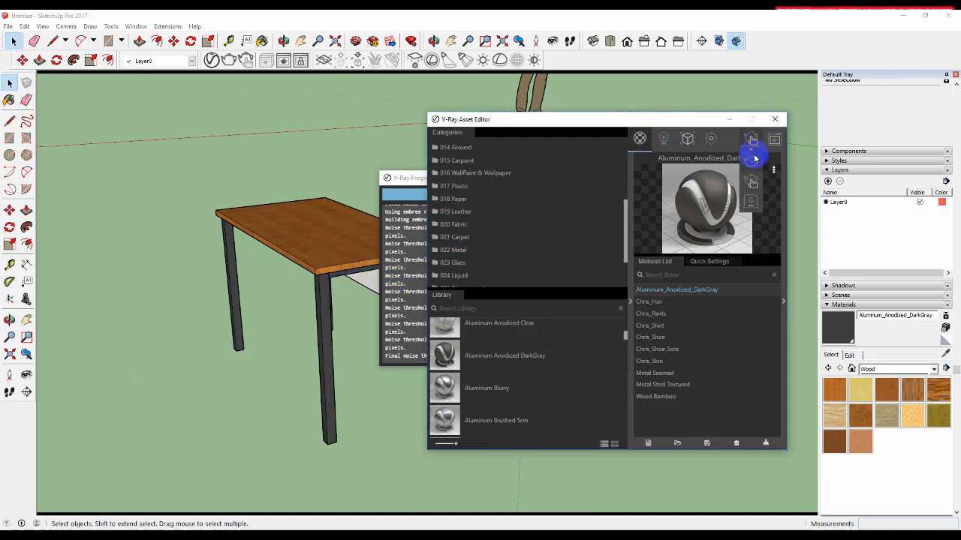
{"action": "left_click", "coordinate": [752, 183]}
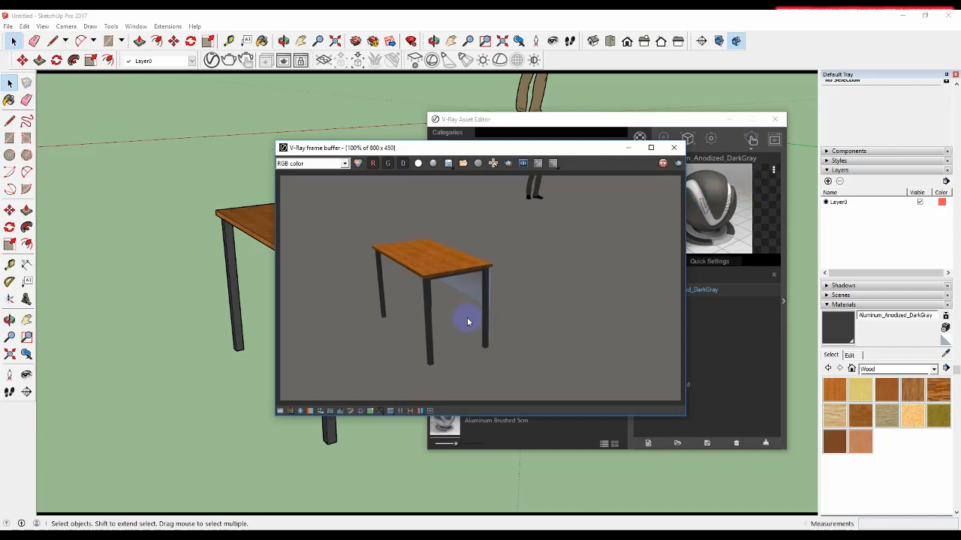
{"action": "scroll", "coordinate": [486, 292], "scroll_direction": "down", "scroll_amount": 2}
{"action": "scroll", "coordinate": [474, 296], "scroll_direction": "up", "scroll_amount": 3}
{"action": "scroll", "coordinate": [473, 297], "scroll_direction": "down", "scroll_amount": 1}
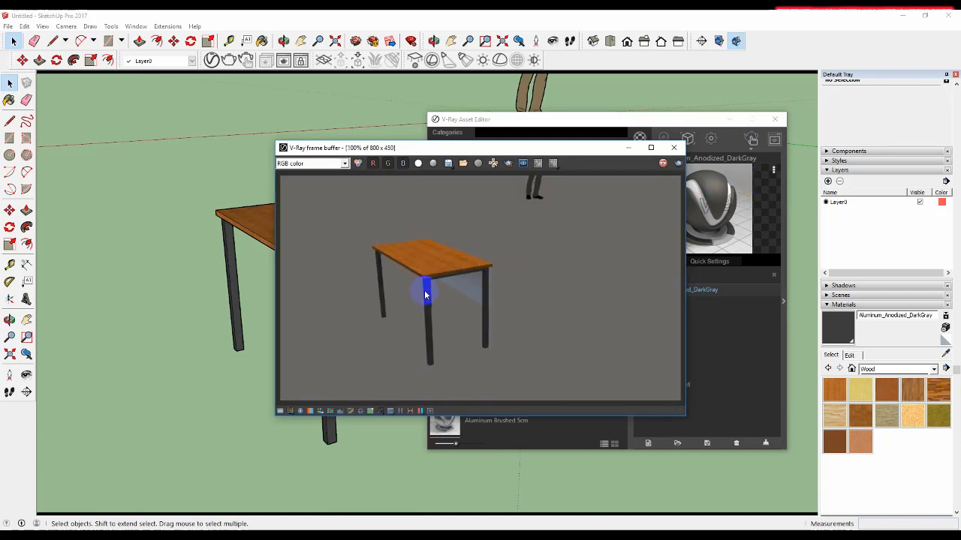
{"action": "mouse_move", "coordinate": [188, 300]}
{"action": "middle_mouse_down"}
{"action": "mouse_move", "coordinate": [65, 258]}
{"action": "mouse_move", "coordinate": [128, 256]}
{"action": "mouse_move", "coordinate": [103, 272]}
{"action": "mouse_move", "coordinate": [178, 283]}
{"action": "mouse_move", "coordinate": [146, 294]}
{"action": "middle_mouse_up"}
{"action": "scroll", "coordinate": [282, 312], "scroll_direction": "down", "scroll_amount": 2}
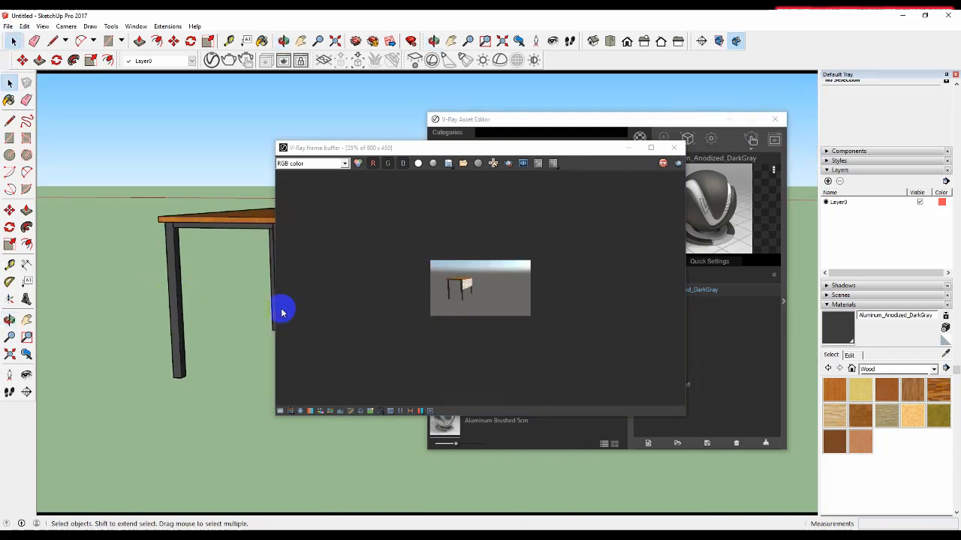
{"action": "middle_click_drag", "start_coordinate": [253, 303], "coordinate": [195, 298]}
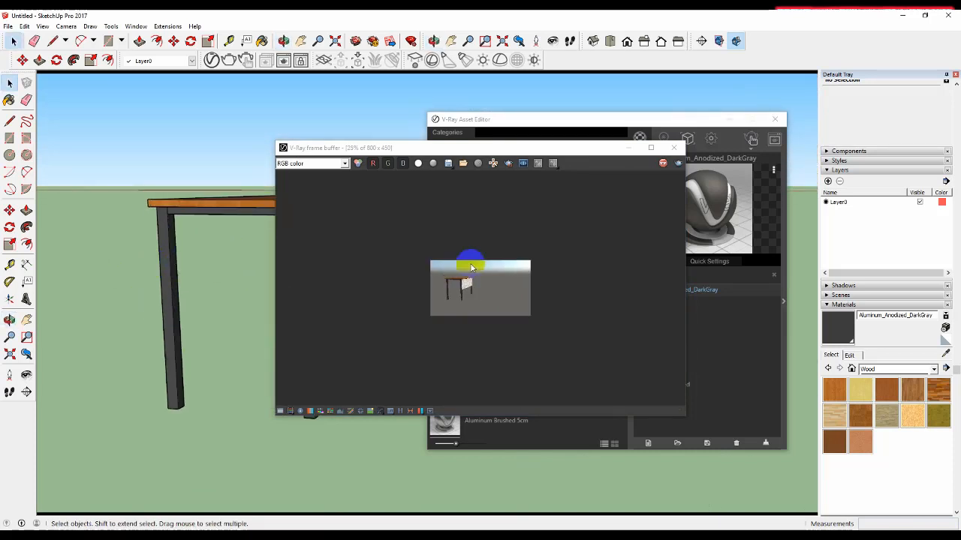
Inspect the table's render at 100%, and close the frame buffer, Asset Editor and V-Ray progress window
{"action": "scroll", "coordinate": [484, 284], "scroll_direction": "up", "scroll_amount": 2}
{"action": "scroll", "coordinate": [507, 288], "scroll_direction": "down", "scroll_amount": 1}
{"action": "scroll", "coordinate": [508, 288], "scroll_direction": "up", "scroll_amount": 1}
{"action": "scroll", "coordinate": [507, 287], "scroll_direction": "down", "scroll_amount": 1}
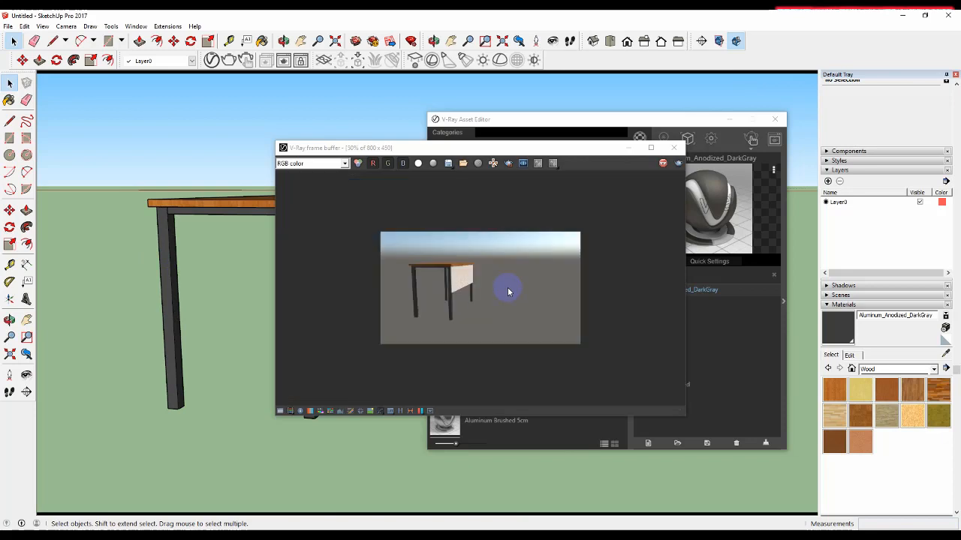
{"action": "scroll", "coordinate": [508, 287], "scroll_direction": "up", "scroll_amount": 1}
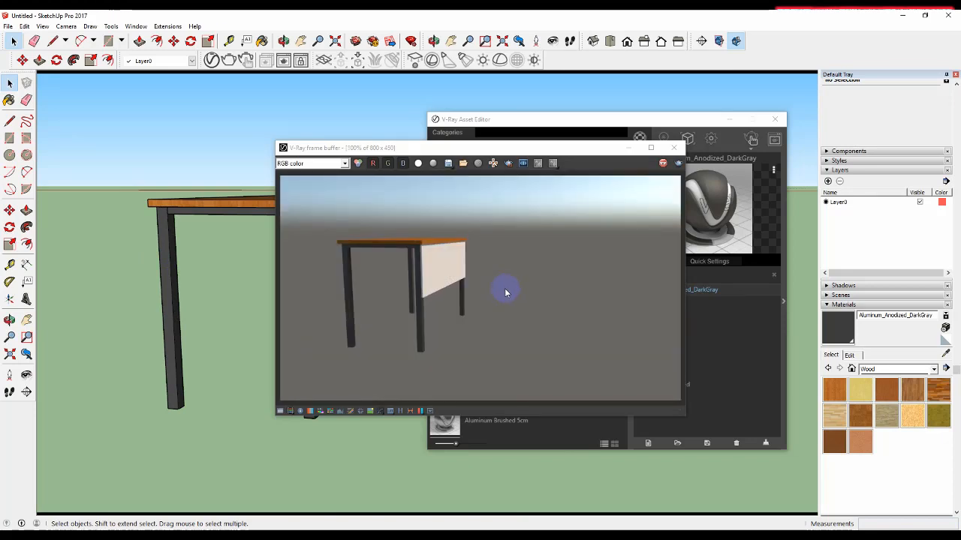
{"action": "left_click", "coordinate": [673, 147]}
{"action": "left_click", "coordinate": [775, 119]}
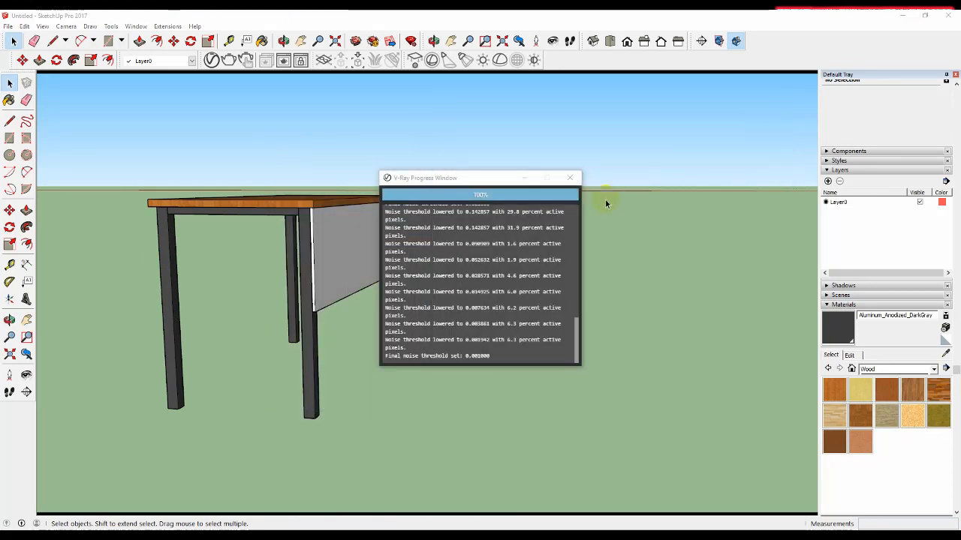
{"action": "left_click", "coordinate": [569, 178]}
Copy the table group lengthwise so the copy adjoins the original's short edge
{"action": "scroll", "coordinate": [447, 294], "scroll_direction": "down", "scroll_amount": 2}
{"action": "middle_click_drag", "start_coordinate": [481, 287], "coordinate": [446, 285]}
{"action": "left_click", "coordinate": [454, 264]}
{"action": "key", "text": "m"}
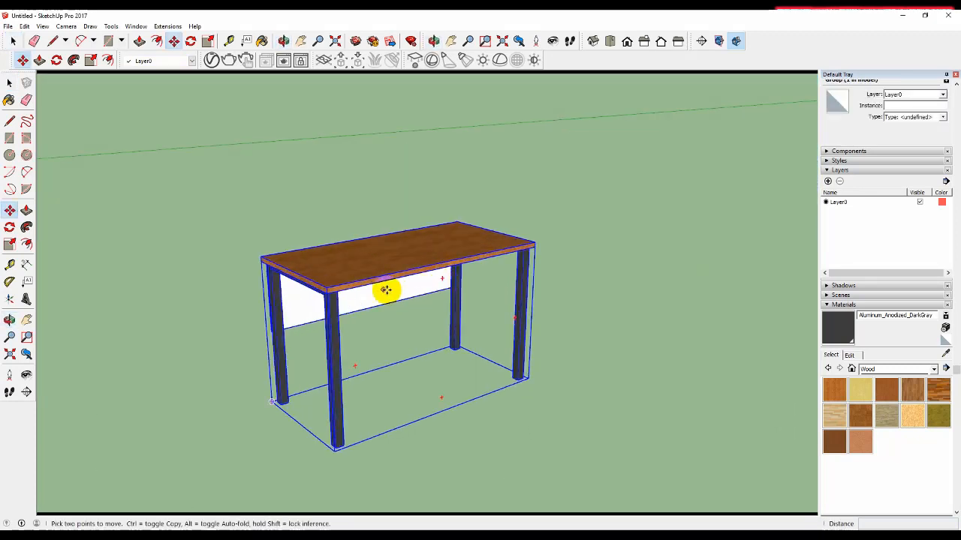
{"action": "left_click", "coordinate": [328, 286]}
{"action": "key", "text": "ctrl"}
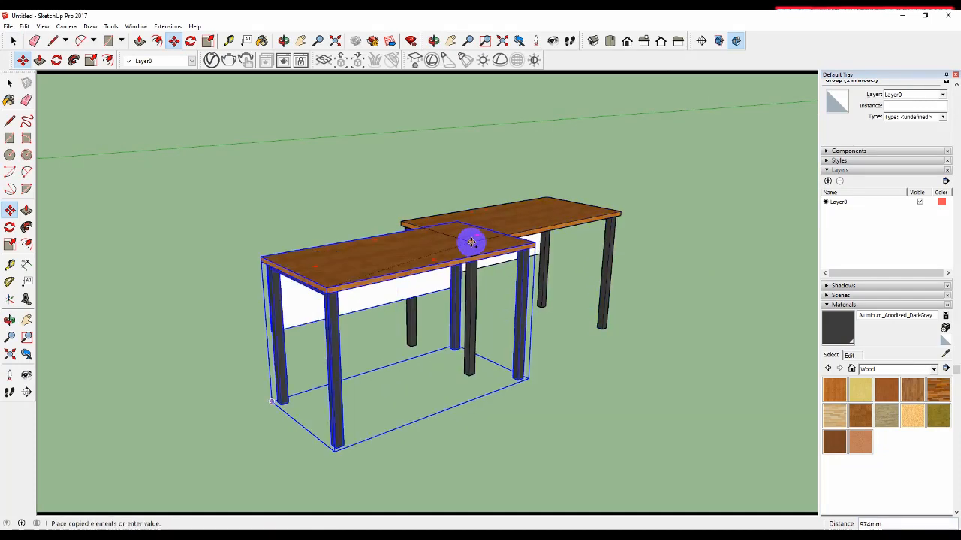
{"action": "left_click", "coordinate": [534, 242]}
Copy the second table 1200 mm further along to form a row of three tables
{"action": "middle_click_drag", "start_coordinate": [600, 254], "coordinate": [382, 281]}
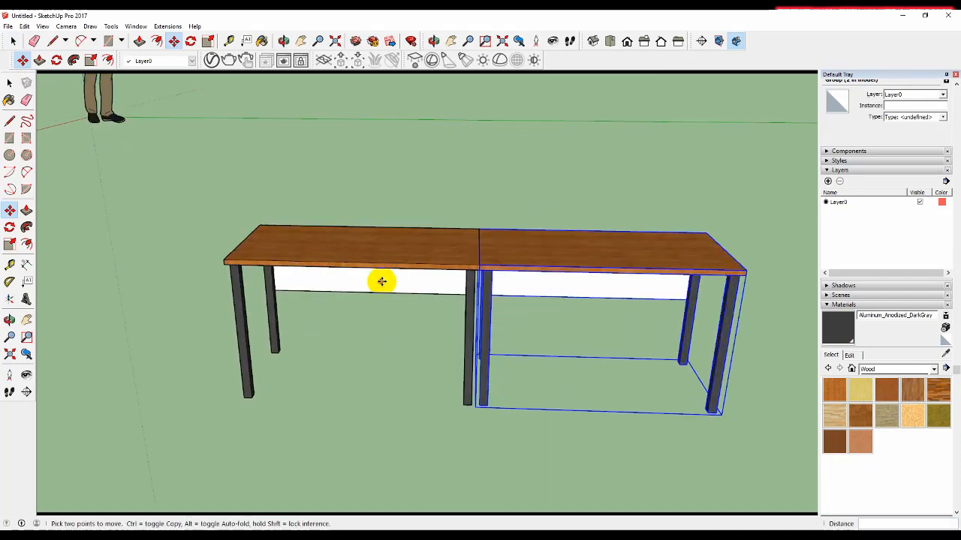
{"action": "scroll", "coordinate": [382, 281], "scroll_direction": "down", "scroll_amount": 4}
{"action": "scroll", "coordinate": [492, 283], "scroll_direction": "up", "scroll_amount": 3}
{"action": "scroll", "coordinate": [389, 282], "scroll_direction": "down", "scroll_amount": 3}
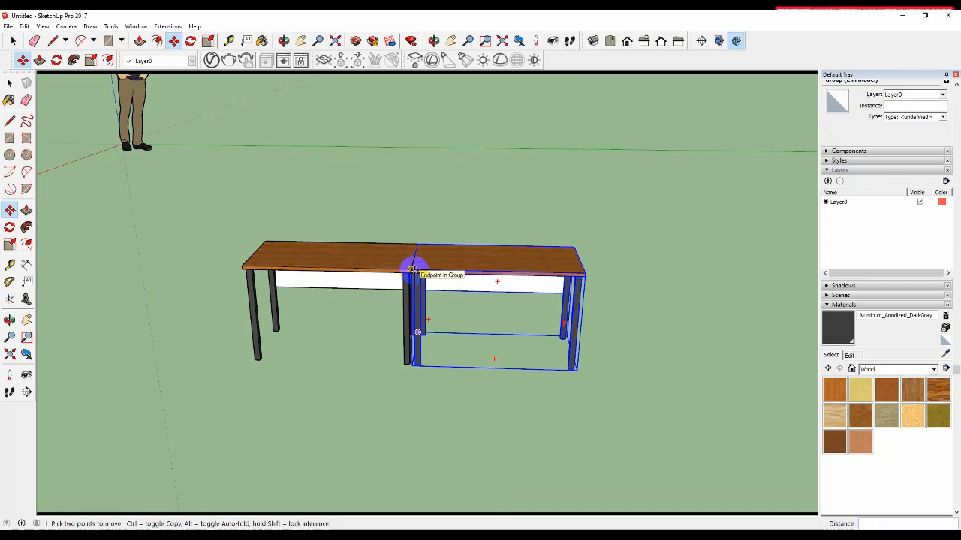
{"action": "left_click", "coordinate": [412, 269]}
{"action": "key", "text": "ctrl"}
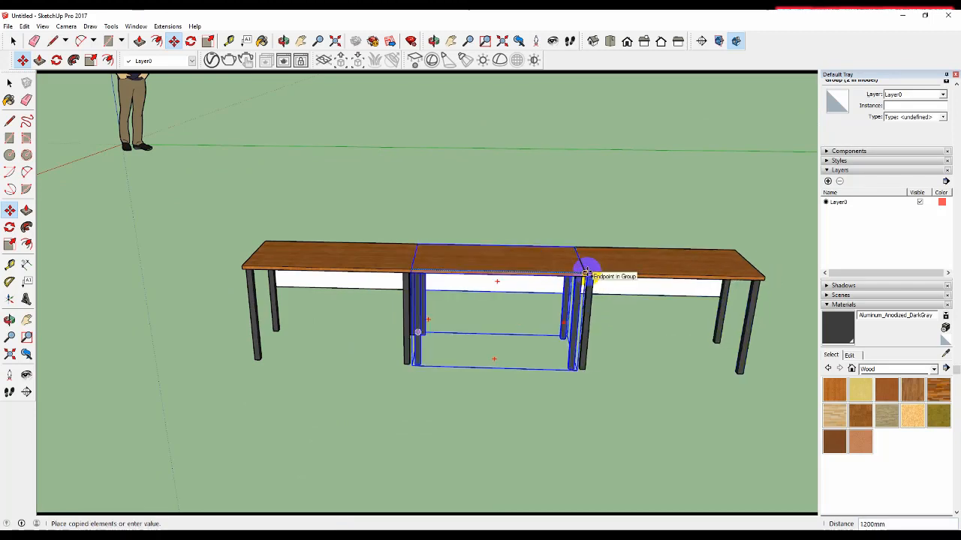
{"action": "left_click", "coordinate": [585, 271]}
{"action": "scroll", "coordinate": [486, 271], "scroll_direction": "down", "scroll_amount": 2}
{"action": "scroll", "coordinate": [487, 271], "scroll_direction": "down", "scroll_amount": 2}
{"action": "middle_click_drag", "start_coordinate": [375, 275], "coordinate": [600, 225]}
{"action": "scroll", "coordinate": [448, 311], "scroll_direction": "up", "scroll_amount": 3}
{"action": "key", "text": "Escape"}
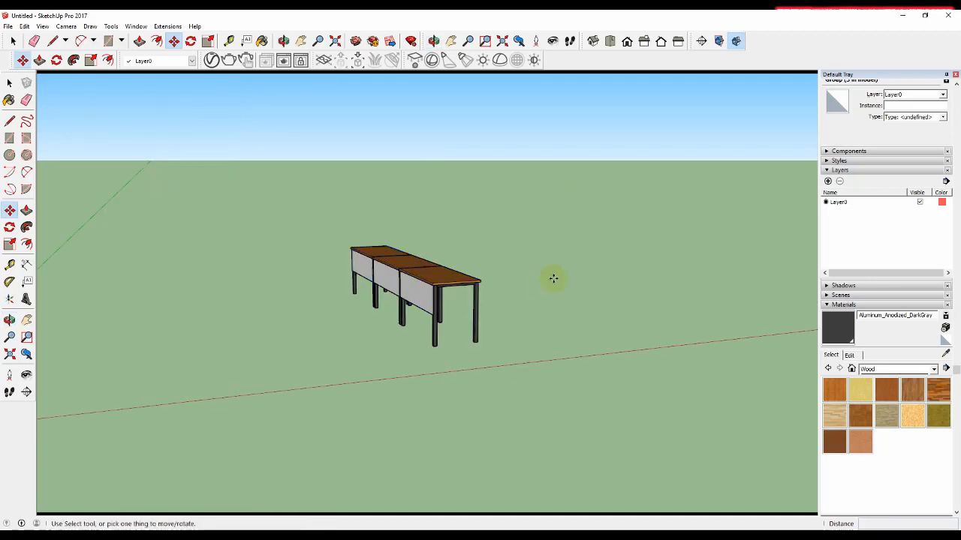
Copy the end table about 1175 mm sideways along the red axis, on the row's side-panel side
{"action": "key", "text": "space"}
{"action": "middle_click_drag", "start_coordinate": [447, 294], "coordinate": [406, 266]}
{"action": "left_click", "coordinate": [443, 273]}
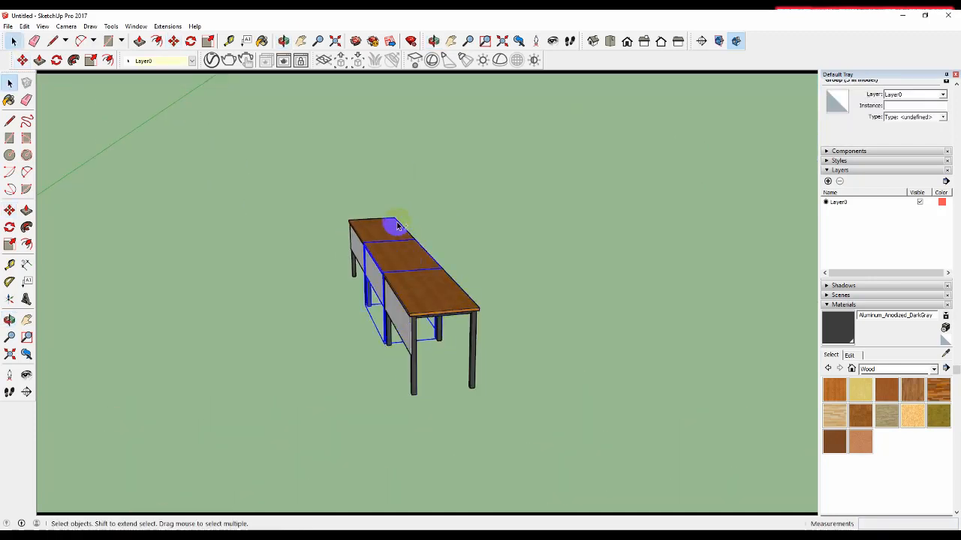
{"action": "left_click", "coordinate": [443, 314]}
{"action": "key", "text": "m"}
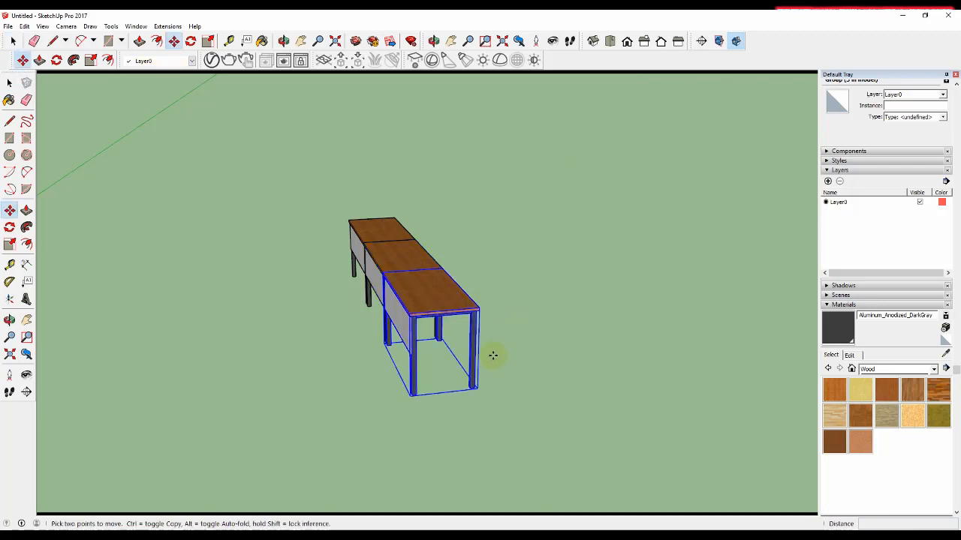
{"action": "middle_click_drag", "start_coordinate": [431, 283], "coordinate": [464, 357]}
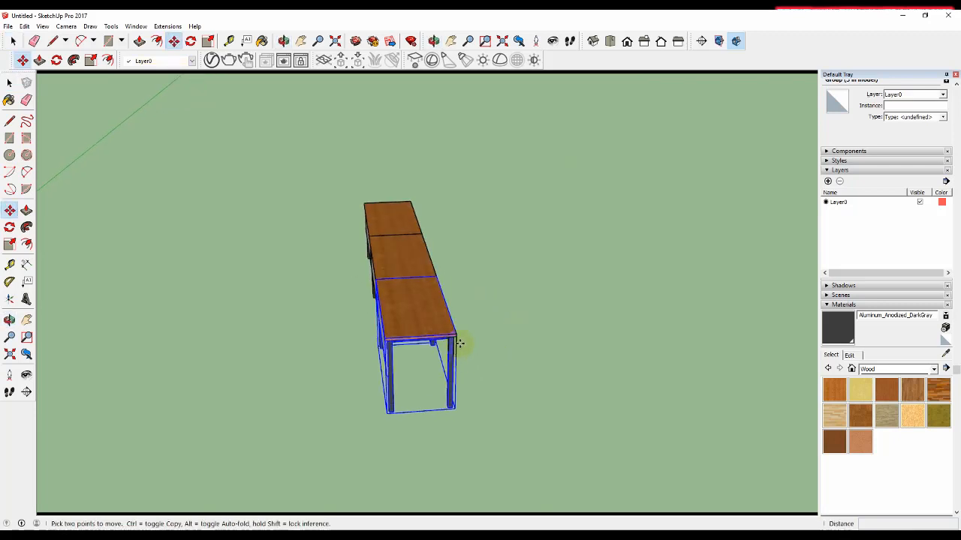
{"action": "left_click", "coordinate": [455, 335]}
{"action": "left_click", "coordinate": [319, 341]}
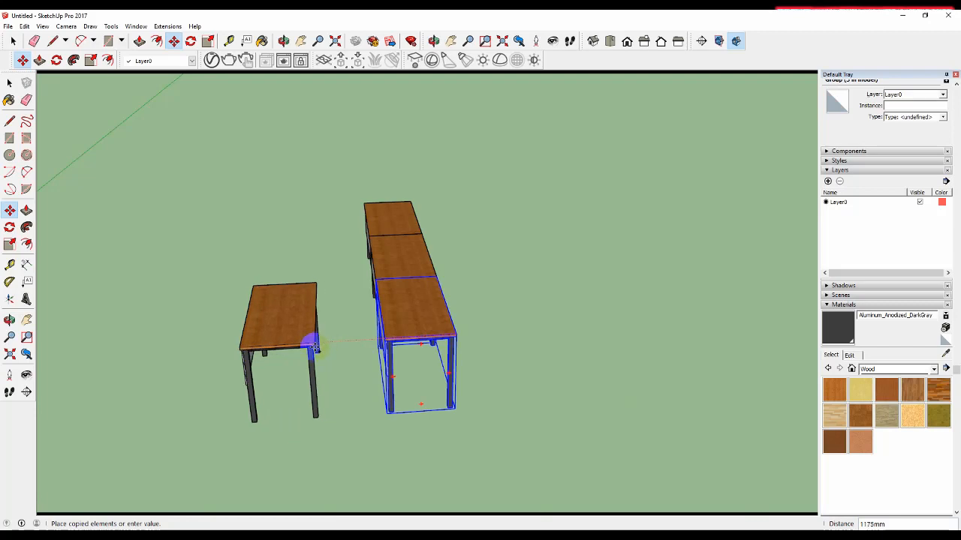
Rotate the separate table copy 180 degrees horizontally about a point on its long edge facing the row
{"action": "middle_click_drag", "start_coordinate": [315, 346], "coordinate": [449, 342]}
{"action": "middle_click_drag", "start_coordinate": [366, 319], "coordinate": [370, 325]}
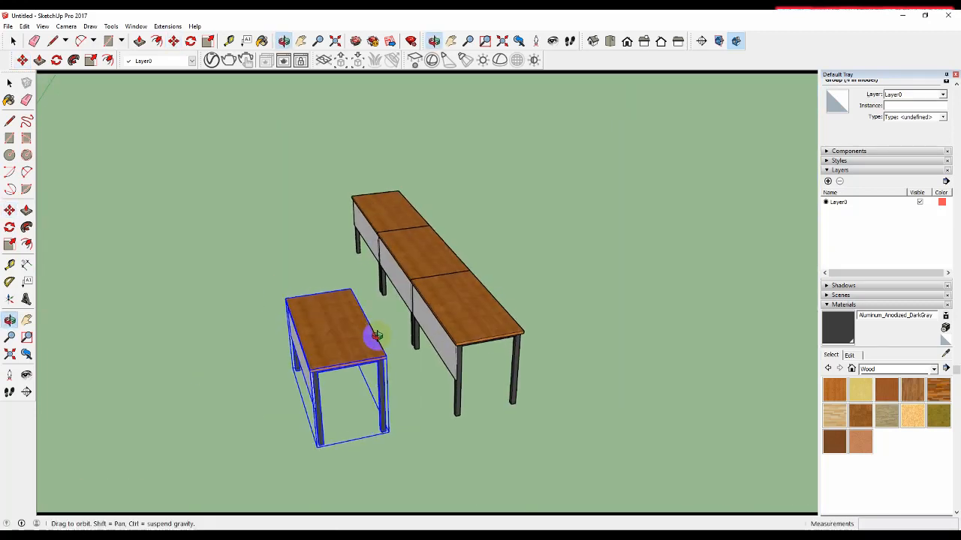
{"action": "key", "text": "q"}
{"action": "left_click", "coordinate": [367, 322]}
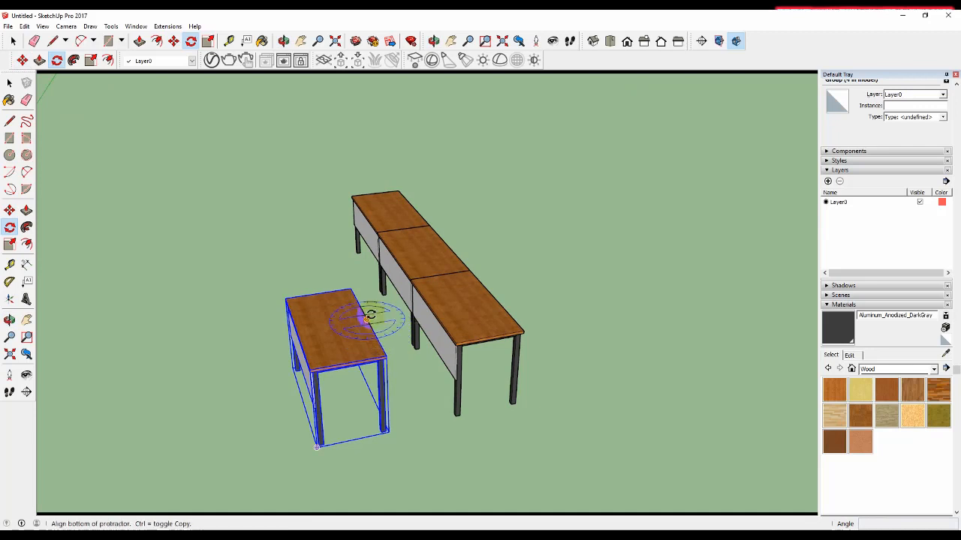
{"action": "left_click", "coordinate": [349, 283]}
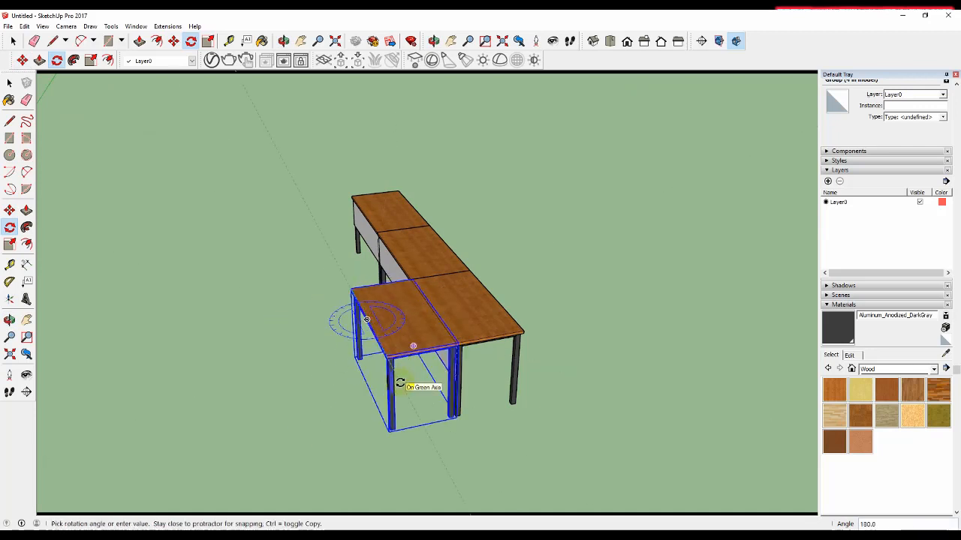
{"action": "left_click", "coordinate": [400, 382]}
{"action": "key", "text": "space"}
{"action": "scroll", "coordinate": [449, 345], "scroll_direction": "up", "scroll_amount": 3}
{"action": "left_click", "coordinate": [508, 366]}
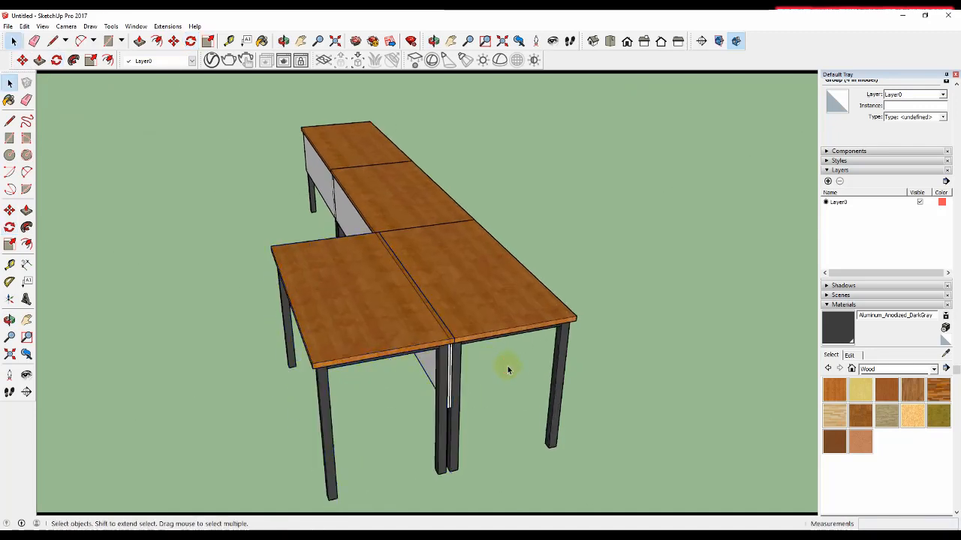
Move the rotated table 21 mm so its long edge aligns flush with the adjoining end table
{"action": "middle_click_drag", "start_coordinate": [507, 366], "coordinate": [382, 328]}
{"action": "scroll", "coordinate": [379, 328], "scroll_direction": "up", "scroll_amount": 2}
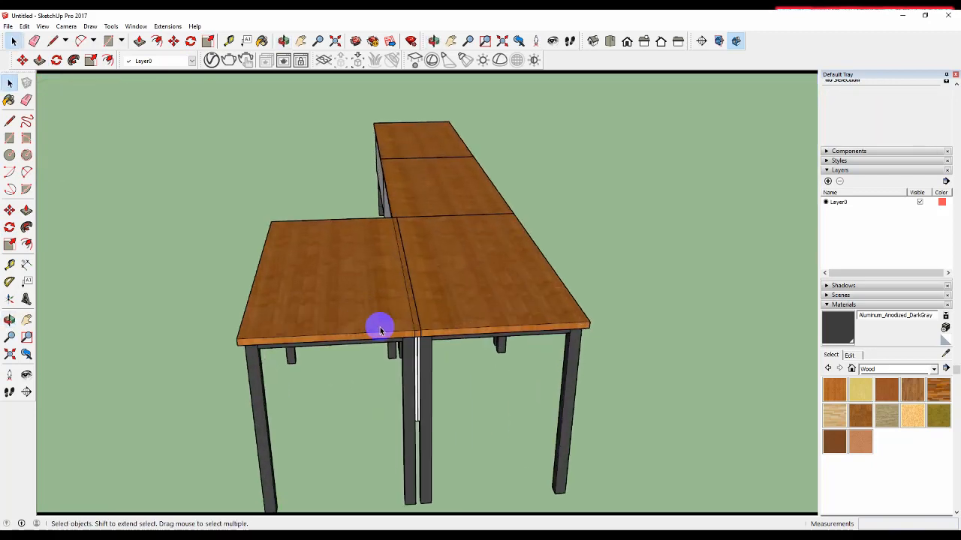
{"action": "left_click", "coordinate": [382, 330]}
{"action": "scroll", "coordinate": [382, 330], "scroll_direction": "up", "scroll_amount": 2}
{"action": "key", "text": "m"}
{"action": "left_click", "coordinate": [435, 328]}
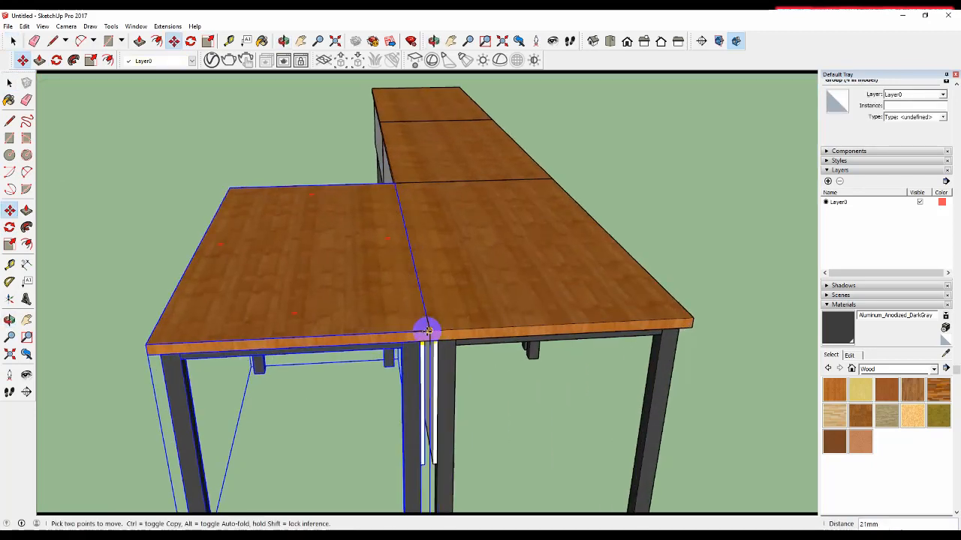
{"action": "middle_click_drag", "start_coordinate": [420, 320], "coordinate": [437, 364]}
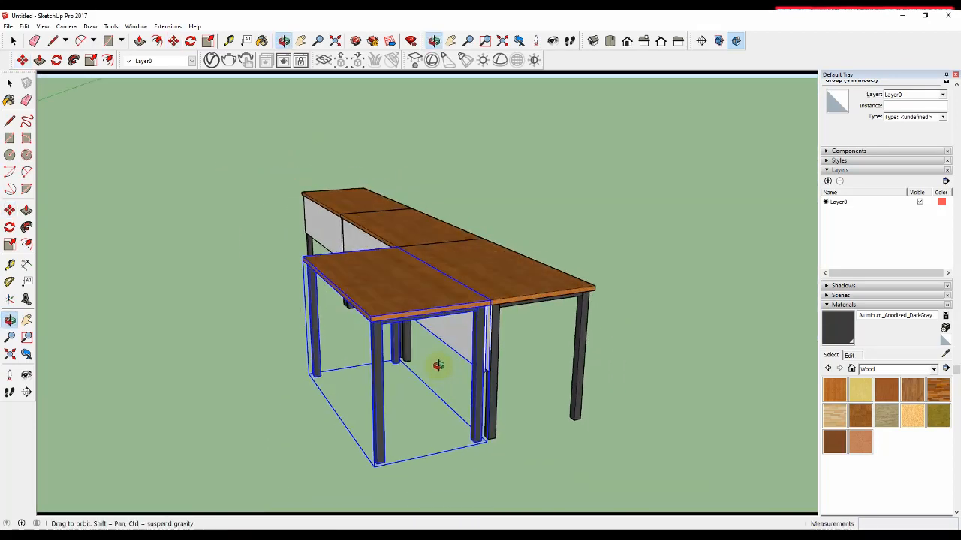
{"action": "key", "text": "space"}
Copy the rotated table twice along the row at 1200 mm spacing to complete the second row of three
{"action": "middle_click_drag", "start_coordinate": [371, 365], "coordinate": [408, 418]}
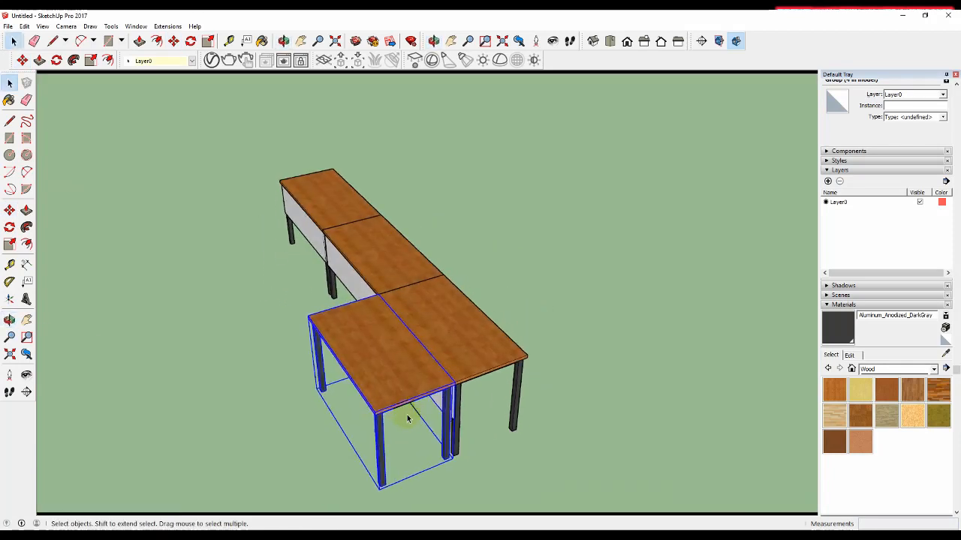
{"action": "key", "text": "m"}
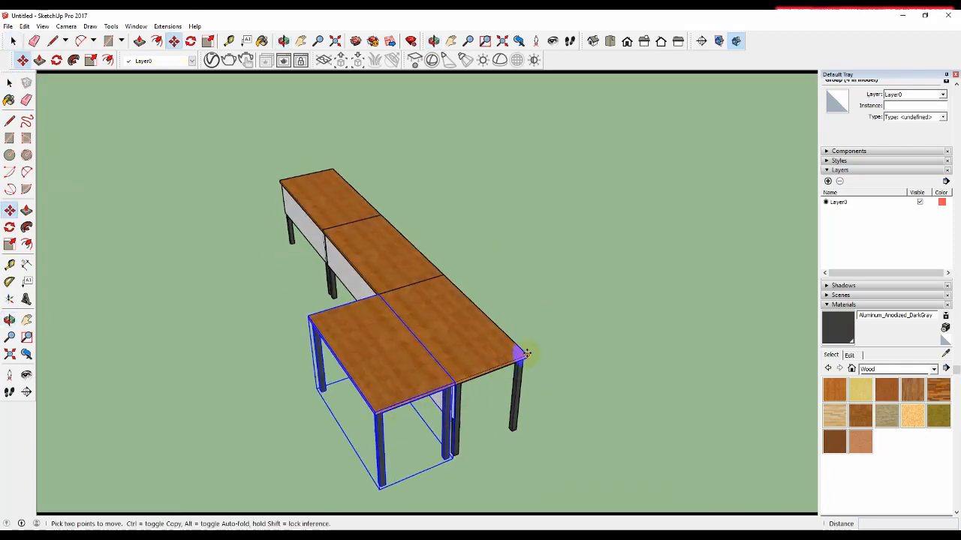
{"action": "left_click", "coordinate": [526, 353]}
{"action": "left_click", "coordinate": [443, 272]}
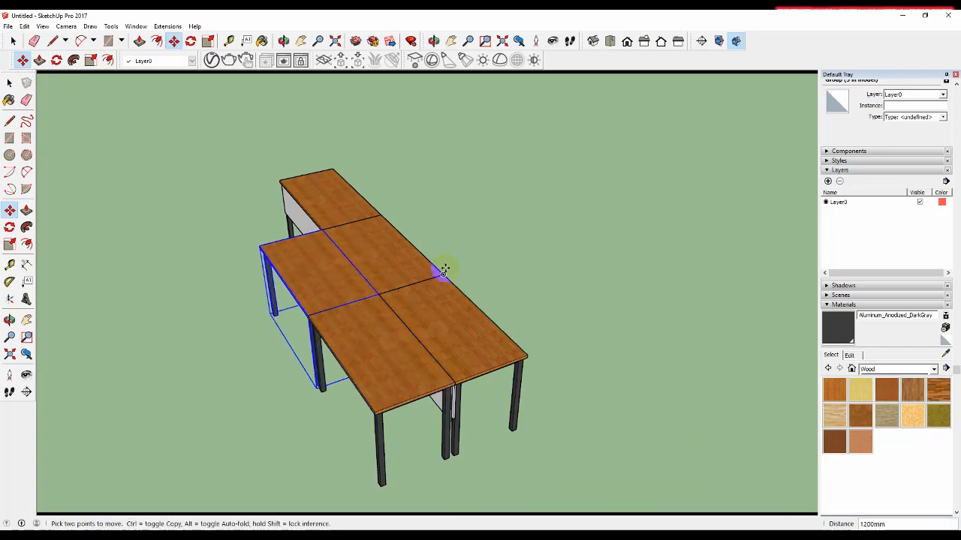
{"action": "left_click", "coordinate": [444, 272]}
{"action": "left_click", "coordinate": [375, 214]}
{"action": "key", "text": "space"}
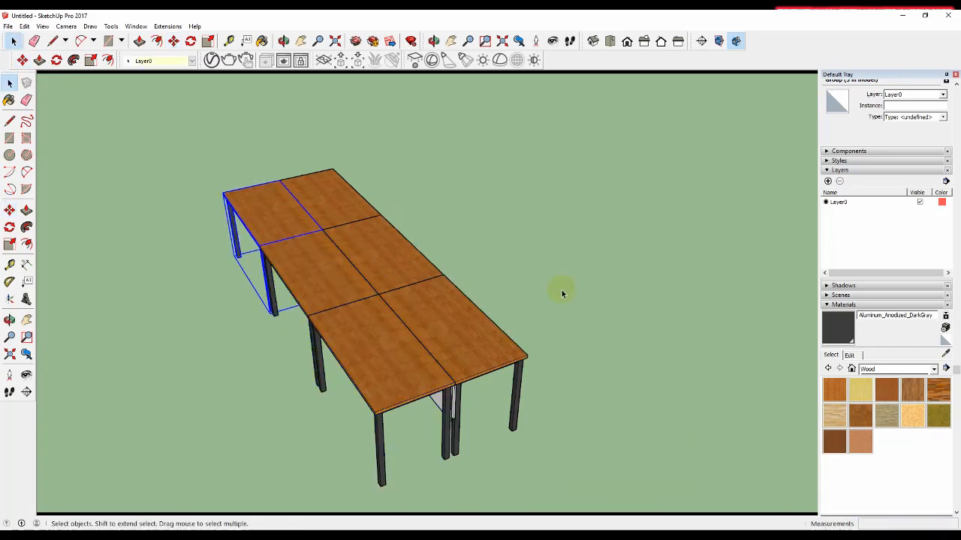
Measure the overall width across the paired inner legs at floor level
{"action": "left_click", "coordinate": [578, 323]}
{"action": "middle_click_drag", "start_coordinate": [588, 368], "coordinate": [397, 268]}
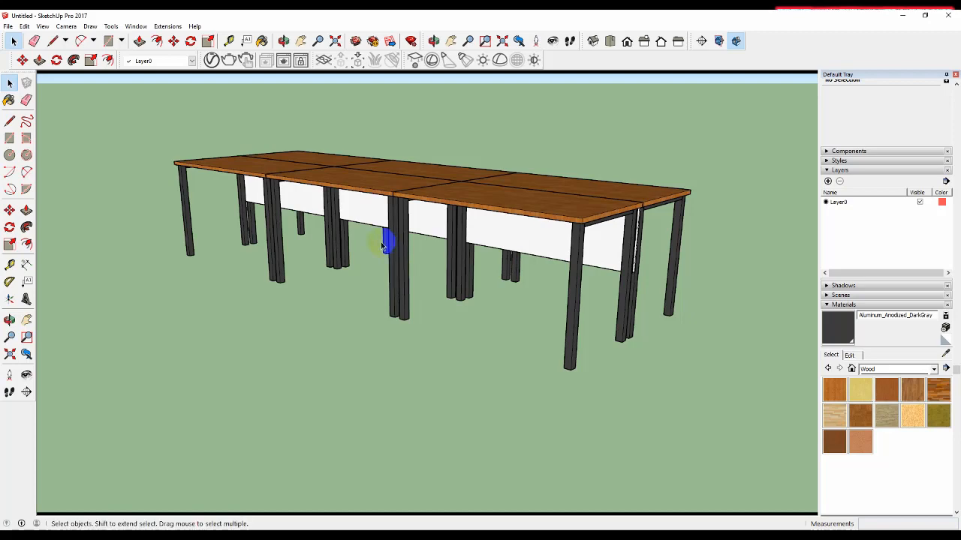
{"action": "middle_click_drag", "start_coordinate": [388, 240], "coordinate": [655, 323]}
{"action": "middle_click_drag", "start_coordinate": [538, 318], "coordinate": [367, 334]}
{"action": "scroll", "coordinate": [493, 313], "scroll_direction": "up", "scroll_amount": 5}
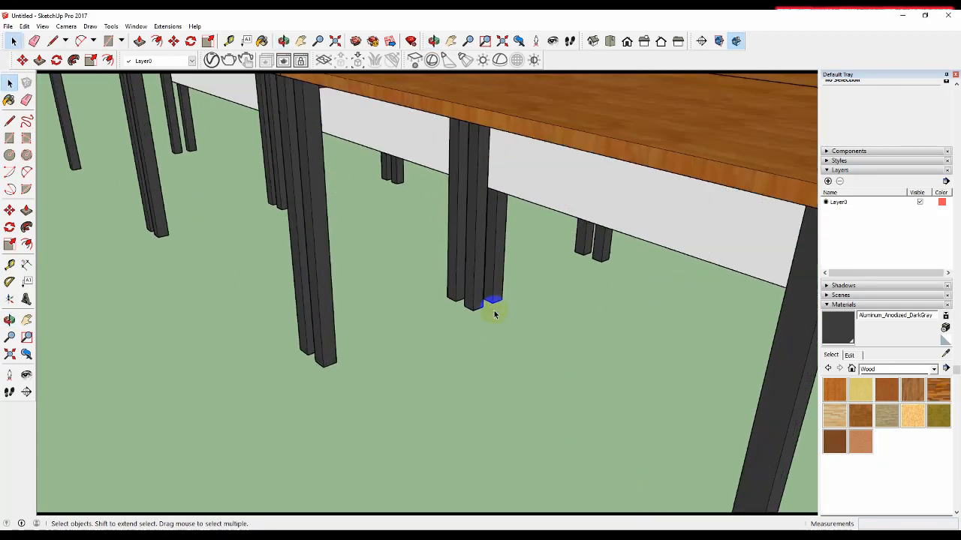
{"action": "key", "text": "t"}
{"action": "left_click", "coordinate": [501, 299]}
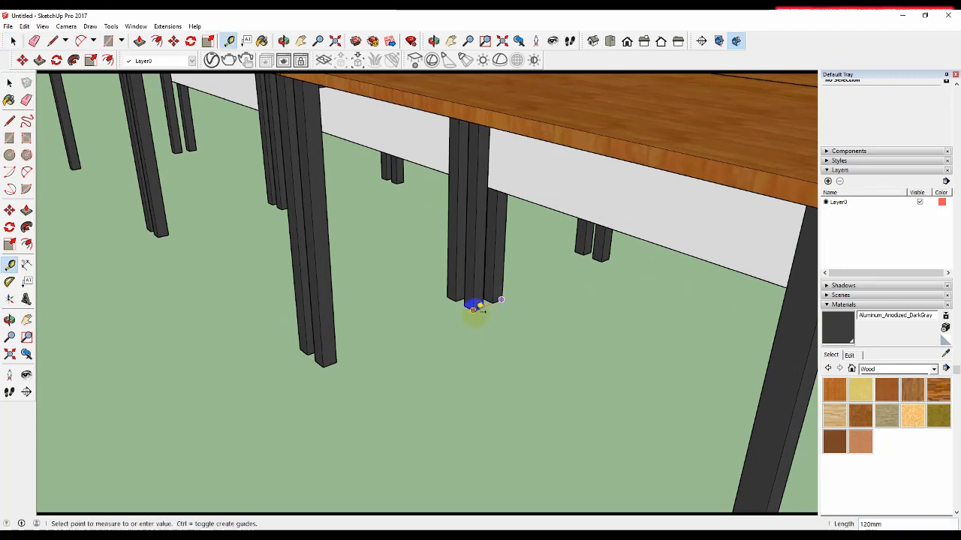
{"action": "left_click", "coordinate": [474, 305]}
{"action": "middle_click_drag", "start_coordinate": [474, 303], "coordinate": [517, 302]}
{"action": "key", "text": "space"}
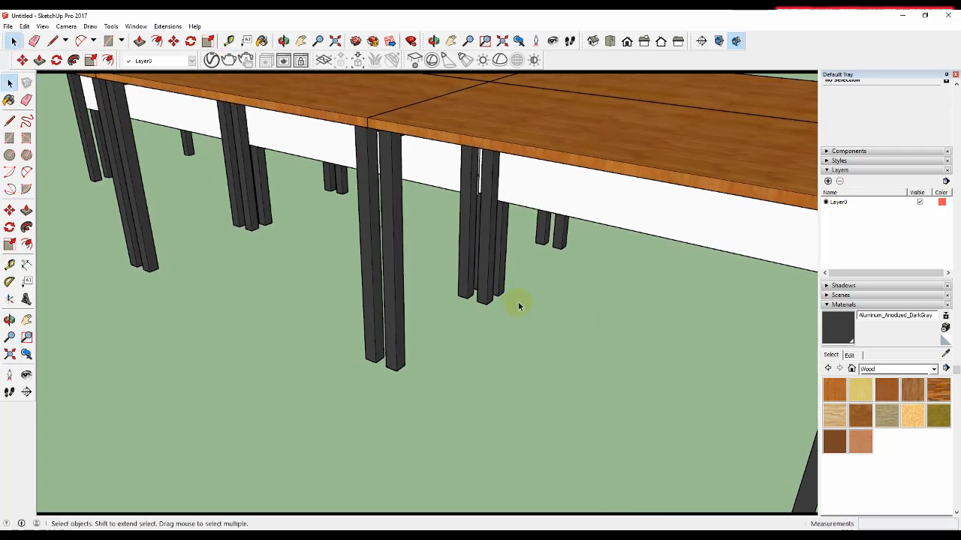
Draw an upright rectangle 100 mm wide and 50 mm high across the feet of the paired inner legs
{"action": "middle_click_drag", "start_coordinate": [517, 310], "coordinate": [340, 285]}
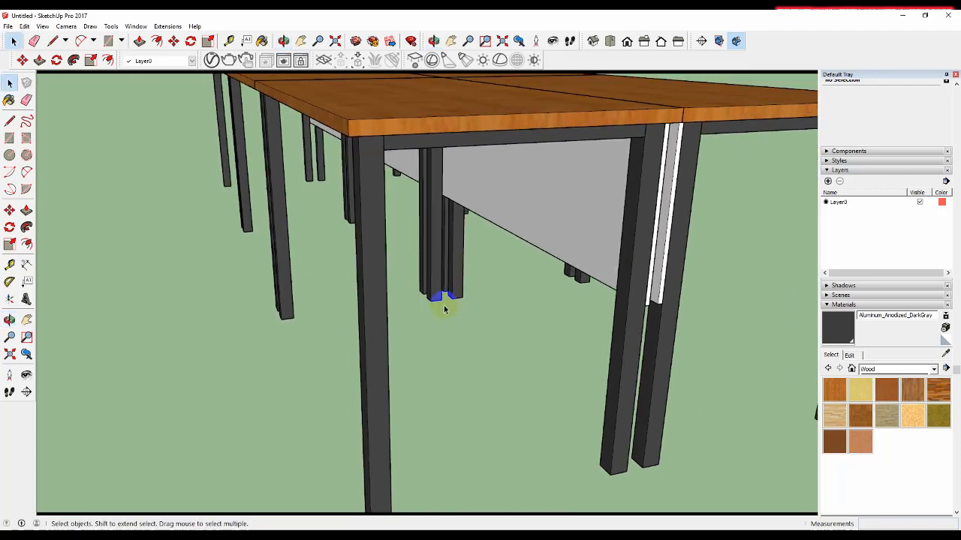
{"action": "scroll", "coordinate": [447, 304], "scroll_direction": "up", "scroll_amount": 4}
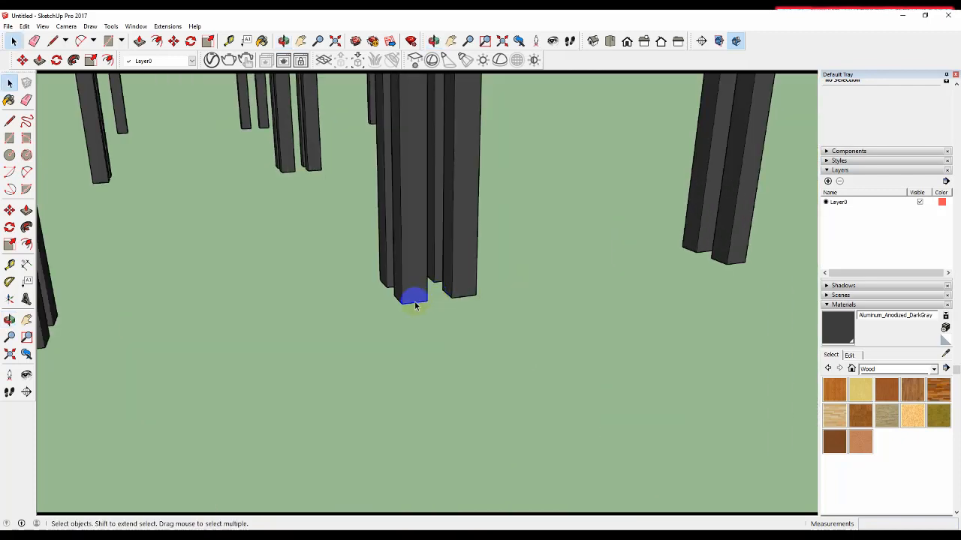
{"action": "key", "text": "t"}
{"action": "key", "text": "l"}
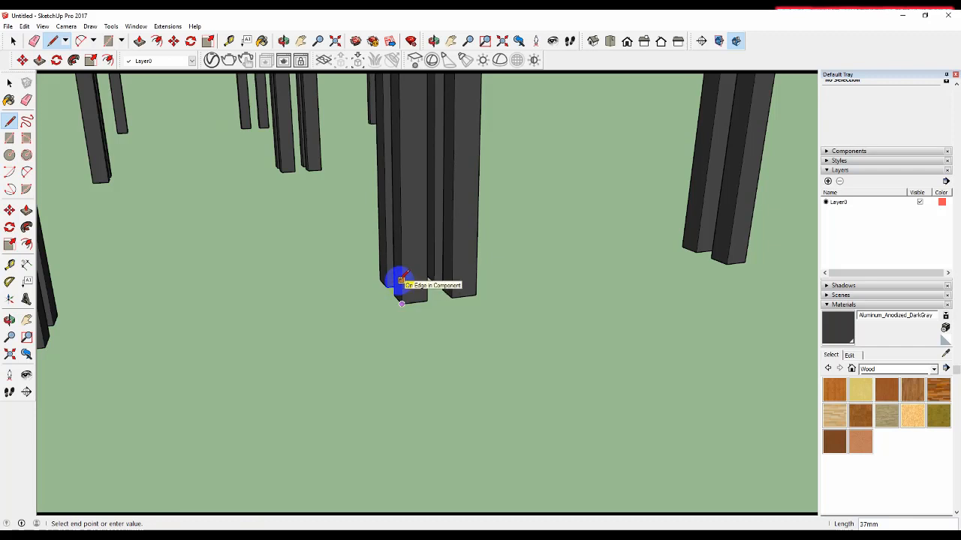
{"action": "key", "text": "Return"}
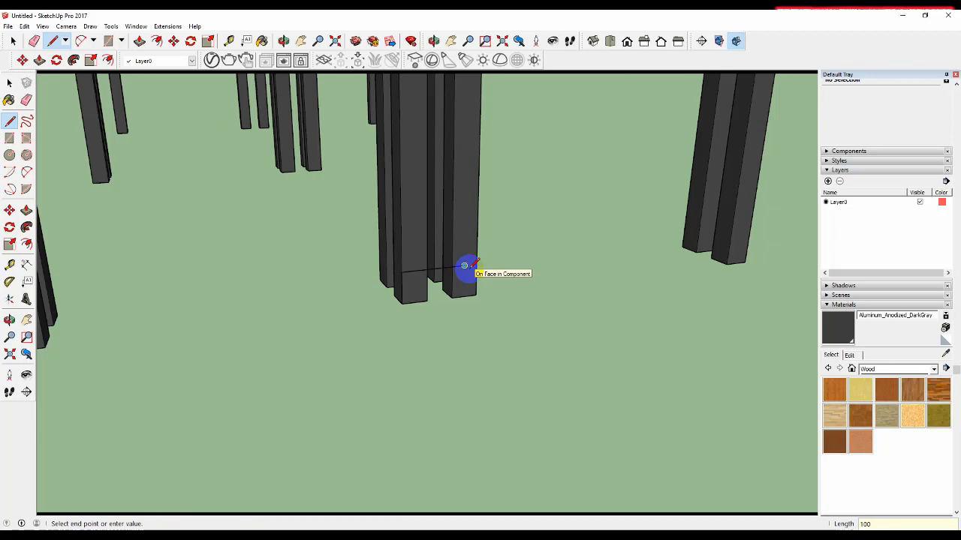
{"action": "key", "text": "r"}
{"action": "left_click", "coordinate": [466, 264]}
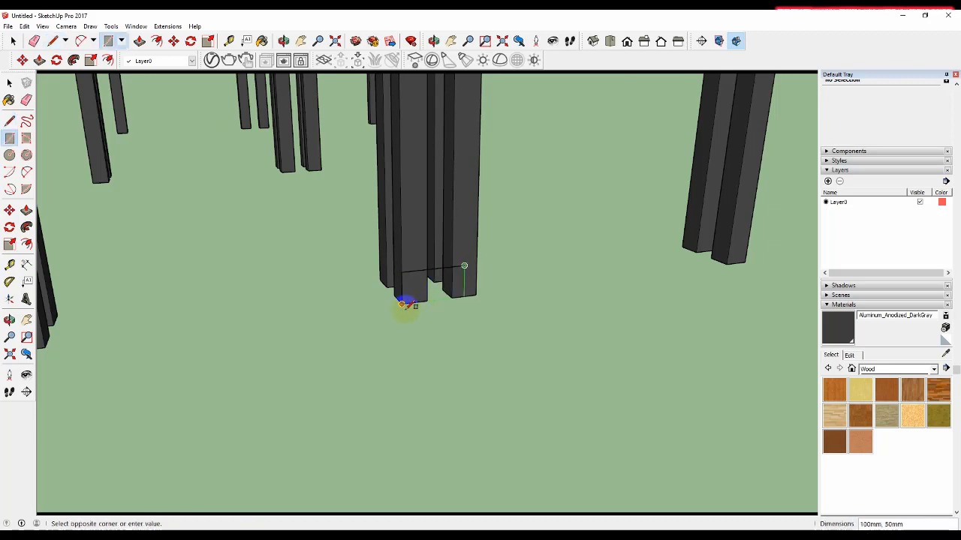
{"action": "left_click", "coordinate": [403, 301]}
Make the upright rectangle at the leg feet a group
{"action": "key", "text": "space"}
{"action": "right_click", "coordinate": [436, 292]}
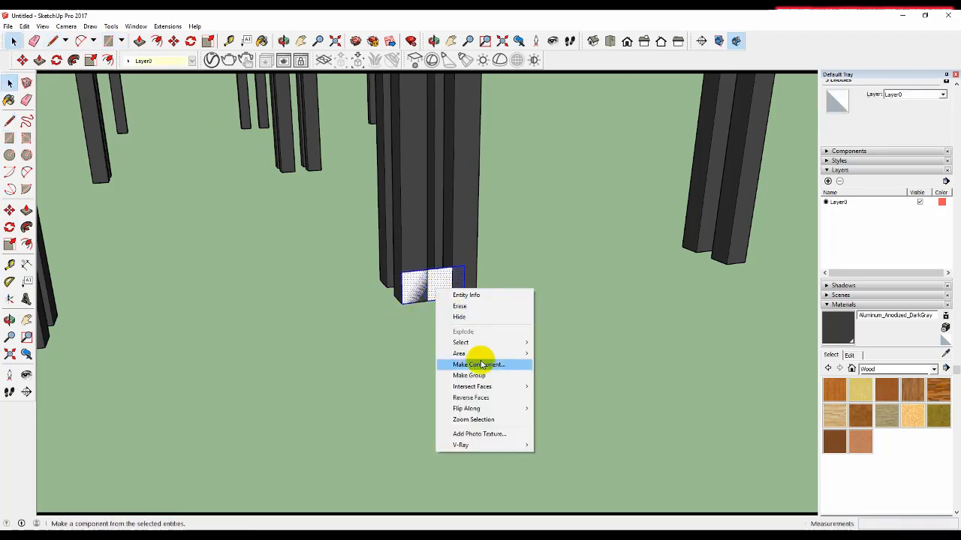
{"action": "left_click", "coordinate": [489, 376]}
{"action": "double_click", "coordinate": [440, 287]}
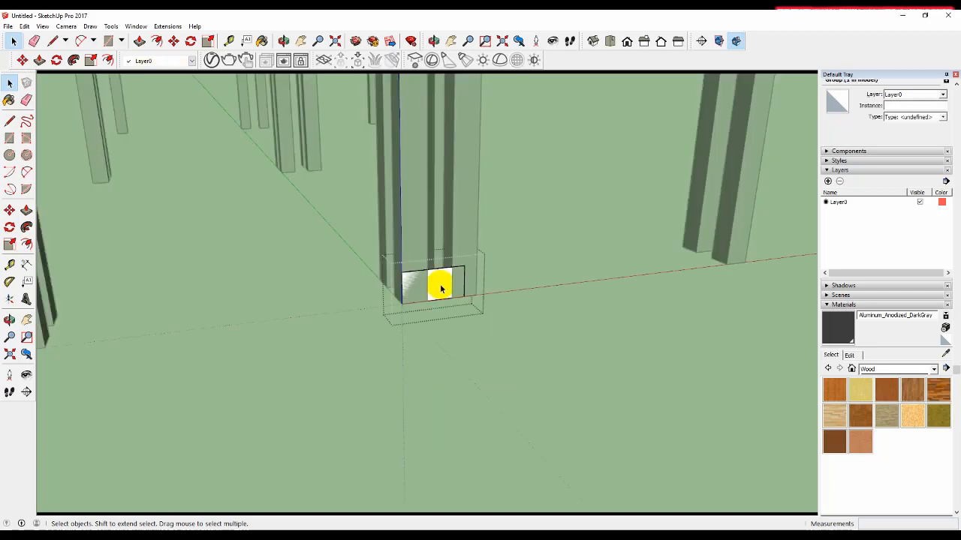
{"action": "left_click", "coordinate": [519, 343]}
Move the rectangle group sideways along the red axis, clear of the paired legs
{"action": "left_click", "coordinate": [439, 279]}
{"action": "key", "text": "m"}
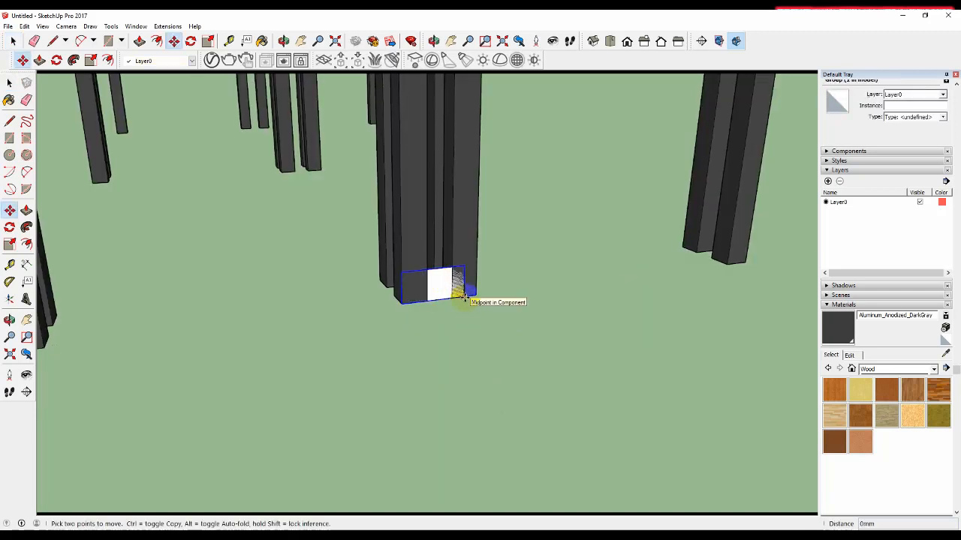
{"action": "left_click", "coordinate": [463, 296]}
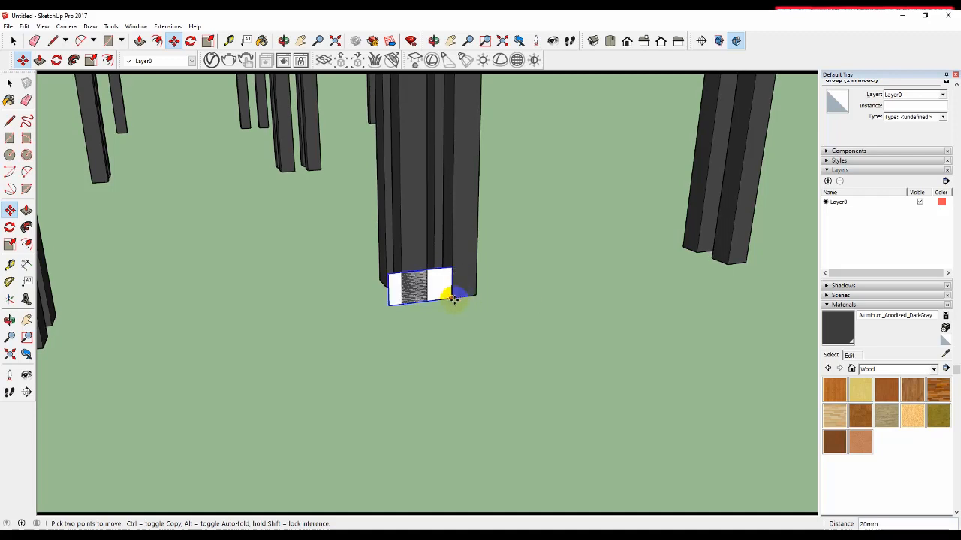
{"action": "left_click", "coordinate": [367, 298]}
{"action": "key", "text": "ctrl+t"}
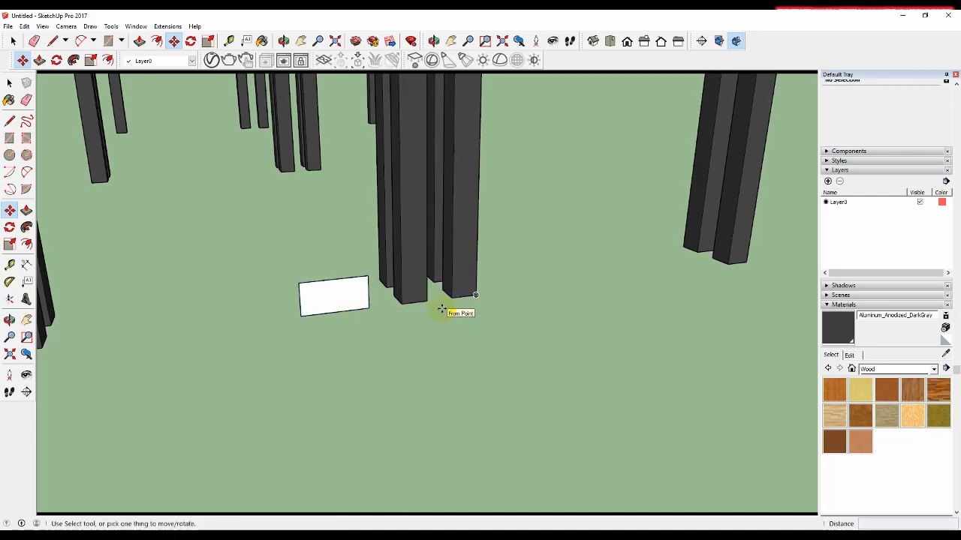
Draw a 40 mm line across the gap between the paired legs and centre the rectangle group's lower edge on it
{"action": "key", "text": "l"}
{"action": "left_click", "coordinate": [451, 297]}
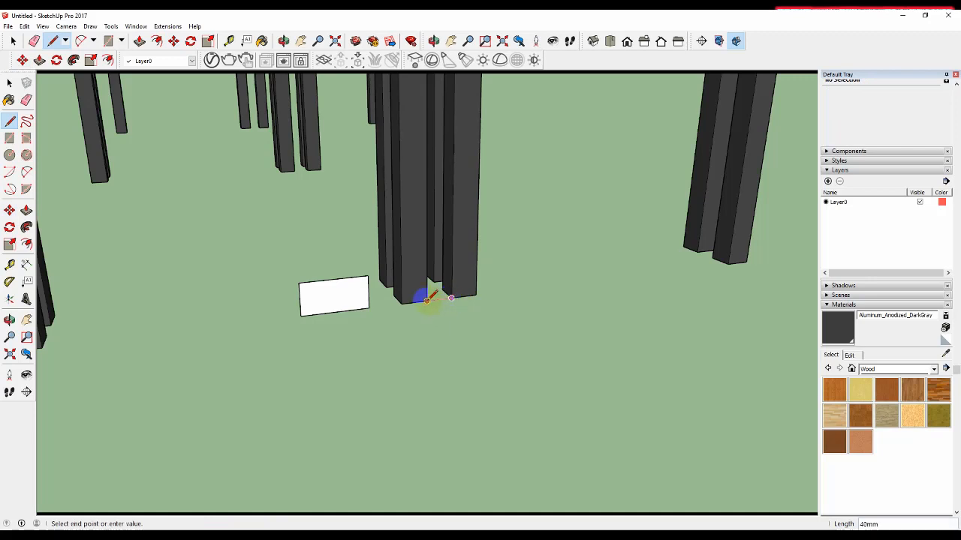
{"action": "key", "text": "space"}
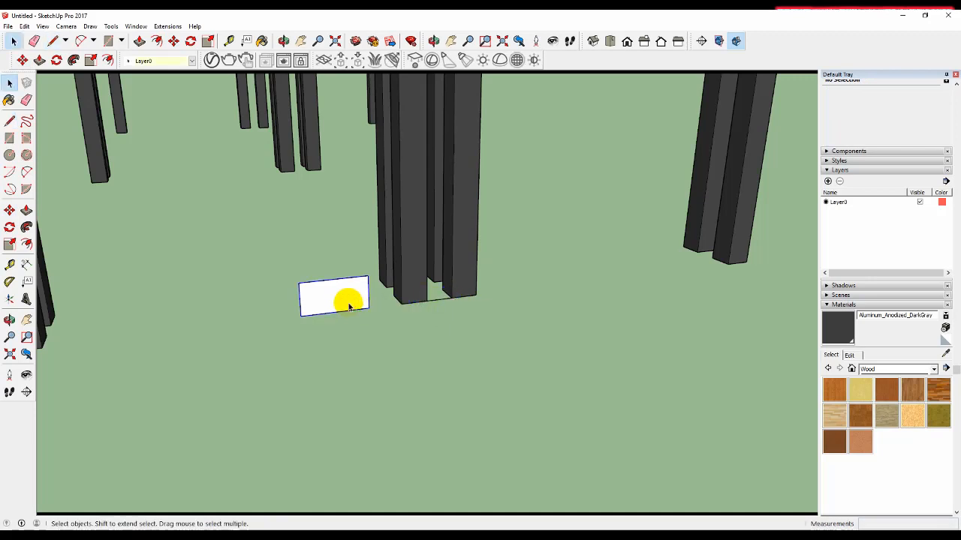
{"action": "left_click", "coordinate": [346, 307]}
{"action": "key", "text": "m"}
{"action": "left_click", "coordinate": [336, 307]}
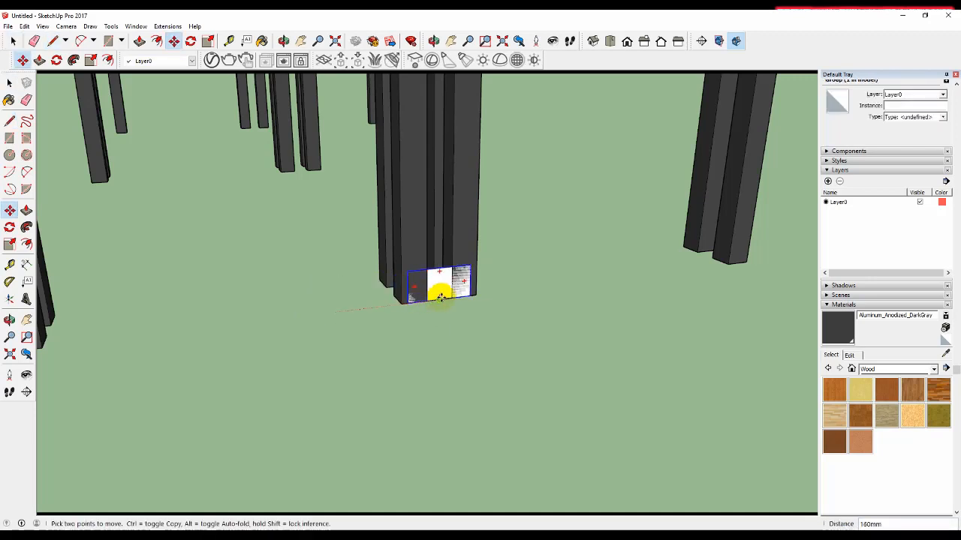
Extrude the rectangle inside its group along the table's length to the end legs, forming a low beam
{"action": "key", "text": "space"}
{"action": "double_click", "coordinate": [443, 289]}
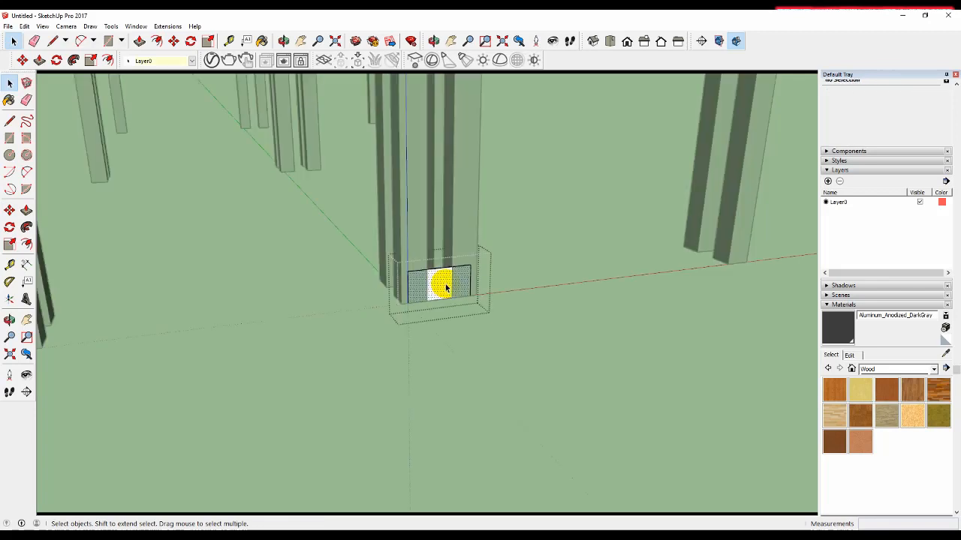
{"action": "left_click", "coordinate": [442, 287]}
{"action": "scroll", "coordinate": [466, 277], "scroll_direction": "down", "scroll_amount": 4}
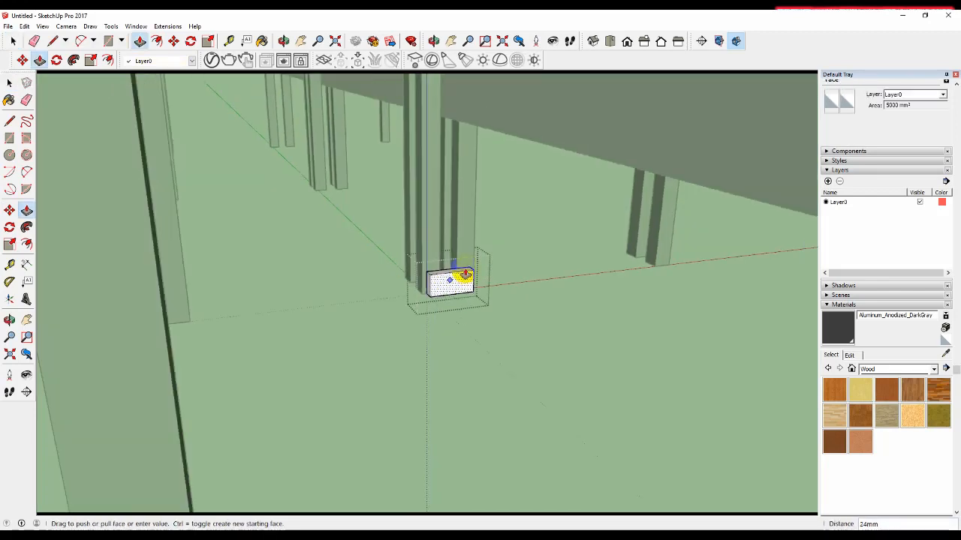
{"action": "middle_click_drag", "start_coordinate": [454, 265], "coordinate": [722, 323]}
{"action": "scroll", "coordinate": [631, 310], "scroll_direction": "up", "scroll_amount": 1}
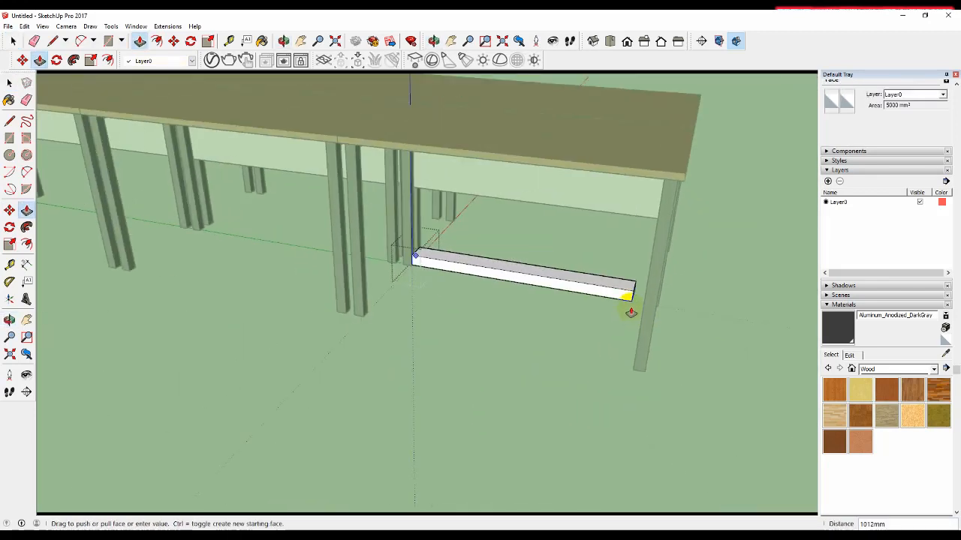
{"action": "middle_click_drag", "start_coordinate": [631, 311], "coordinate": [727, 301]}
{"action": "left_click", "coordinate": [638, 269]}
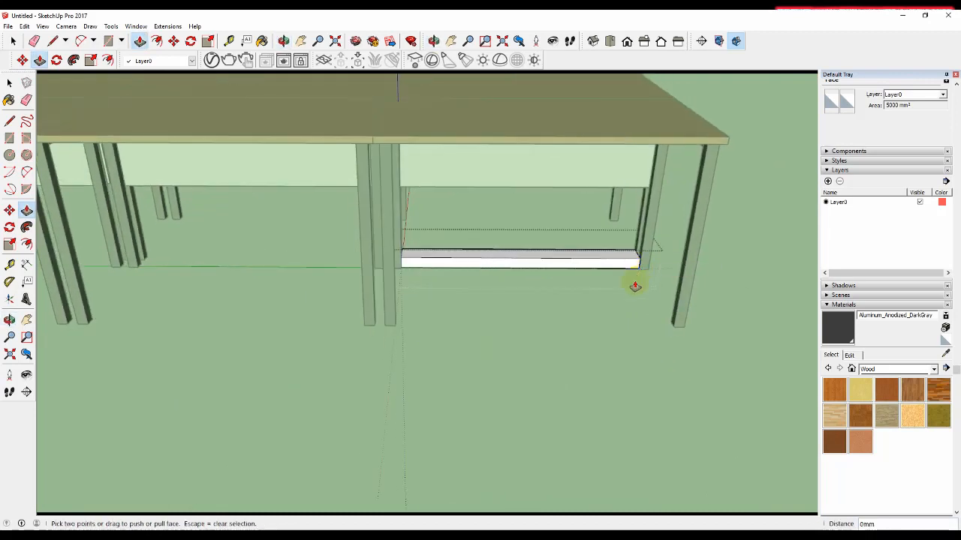
{"action": "key", "text": "space"}
{"action": "middle_click_drag", "start_coordinate": [623, 318], "coordinate": [615, 358]}
Copy the beam twice along the row at 1200 mm spacing, under the other two tables
{"action": "scroll", "coordinate": [620, 362], "scroll_direction": "up", "scroll_amount": 3}
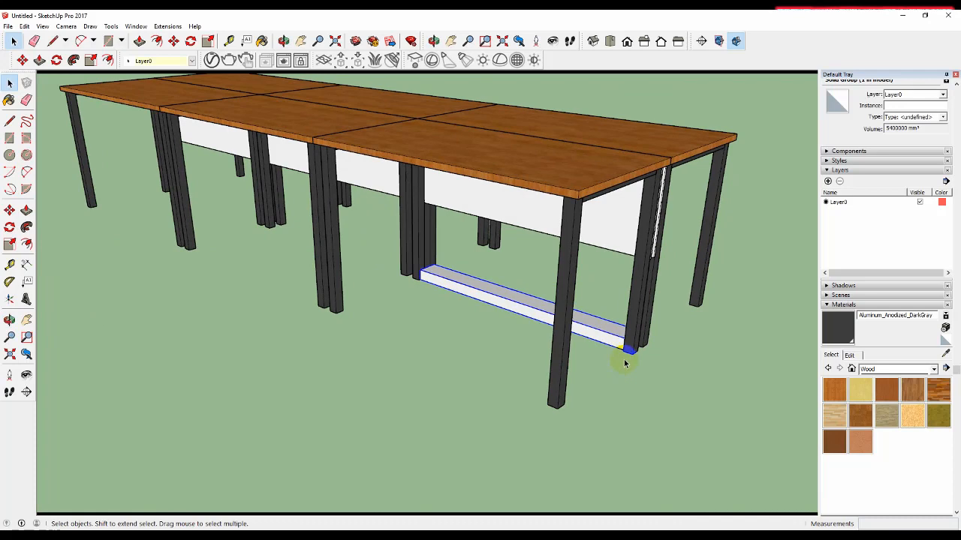
{"action": "key", "text": "m"}
{"action": "left_click", "coordinate": [627, 349]}
{"action": "key", "text": "ctrl"}
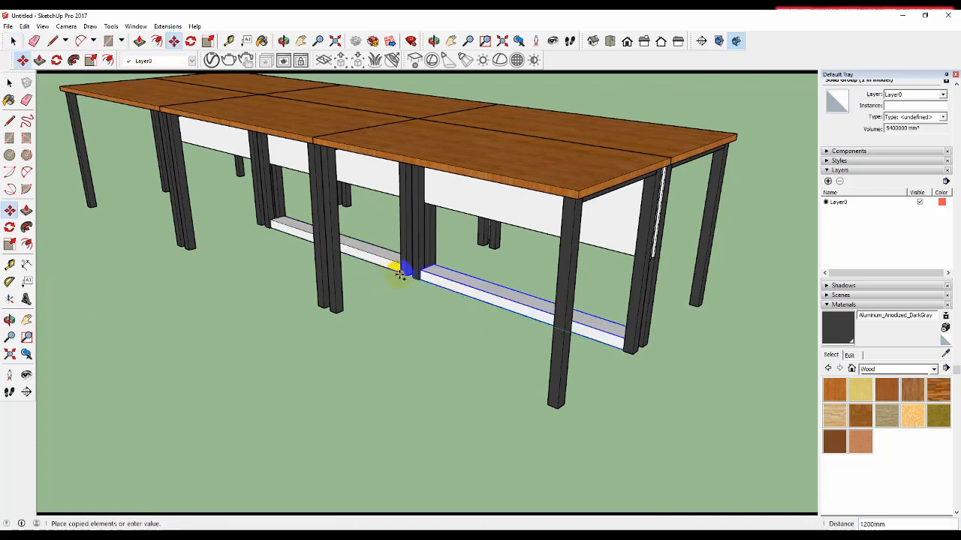
{"action": "left_click", "coordinate": [402, 274]}
{"action": "mouse_move", "coordinate": [401, 274]}
{"action": "middle_mouse_down"}
{"action": "mouse_move", "coordinate": [350, 273]}
{"action": "mouse_move", "coordinate": [409, 280]}
{"action": "middle_mouse_up"}
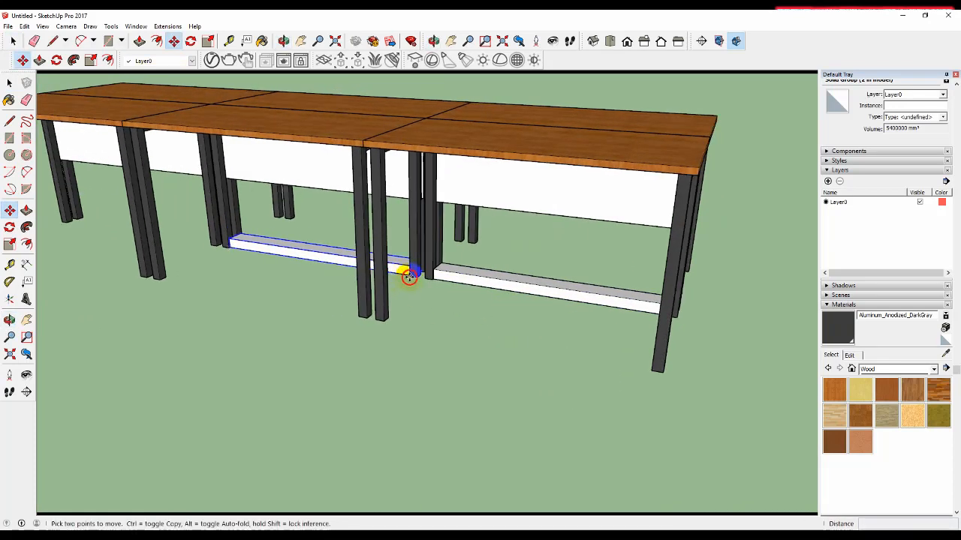
{"action": "left_click", "coordinate": [409, 276]}
{"action": "key", "text": "ctrl"}
{"action": "left_click", "coordinate": [211, 246]}
{"action": "scroll", "coordinate": [432, 274], "scroll_direction": "down", "scroll_amount": 3}
{"action": "key", "text": "space"}
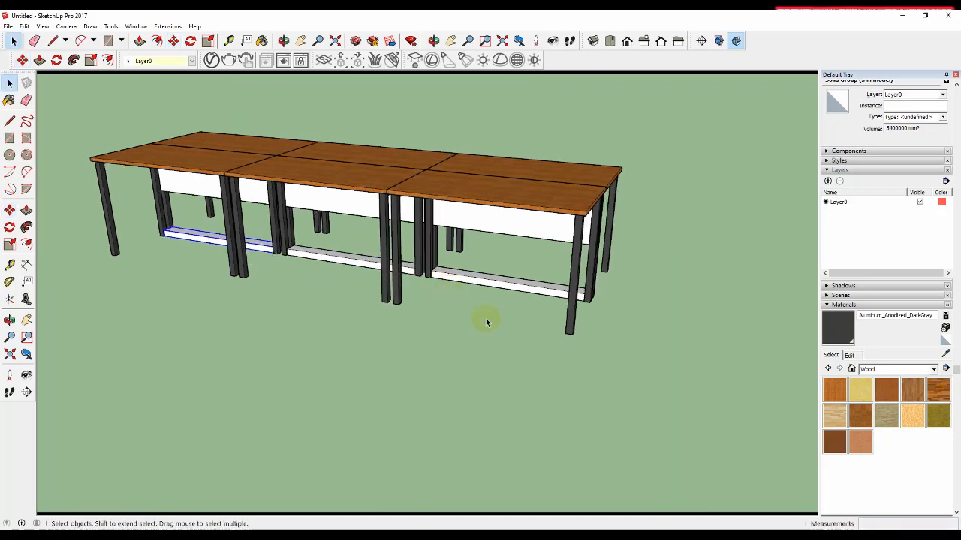
Examine from the row's end how the beam fits between the paired legs
{"action": "left_click", "coordinate": [626, 332]}
{"action": "middle_click_drag", "start_coordinate": [626, 333], "coordinate": [300, 307]}
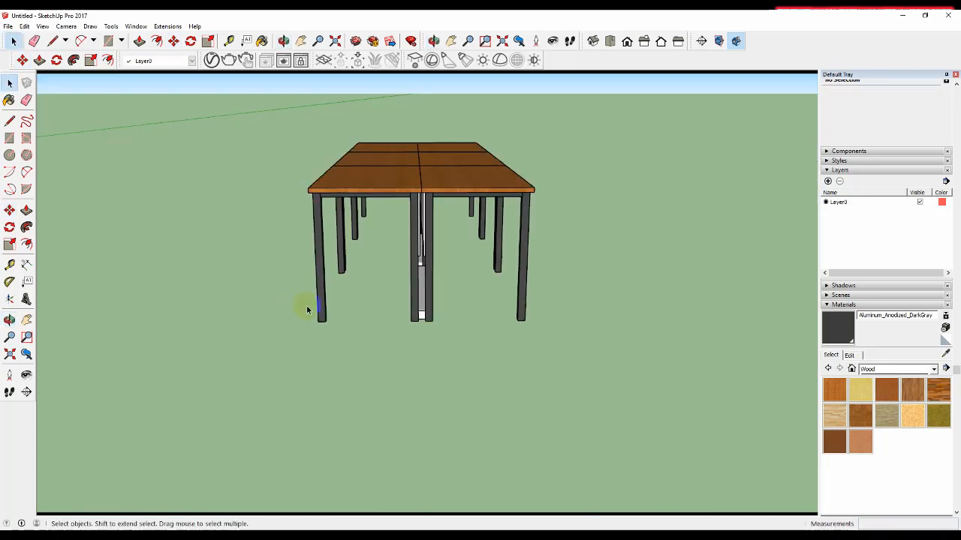
{"action": "scroll", "coordinate": [443, 323], "scroll_direction": "up", "scroll_amount": 5}
{"action": "scroll", "coordinate": [426, 318], "scroll_direction": "up", "scroll_amount": 5}
{"action": "middle_click_drag", "start_coordinate": [423, 310], "coordinate": [422, 306]}
{"action": "scroll", "coordinate": [422, 305], "scroll_direction": "up", "scroll_amount": 3}
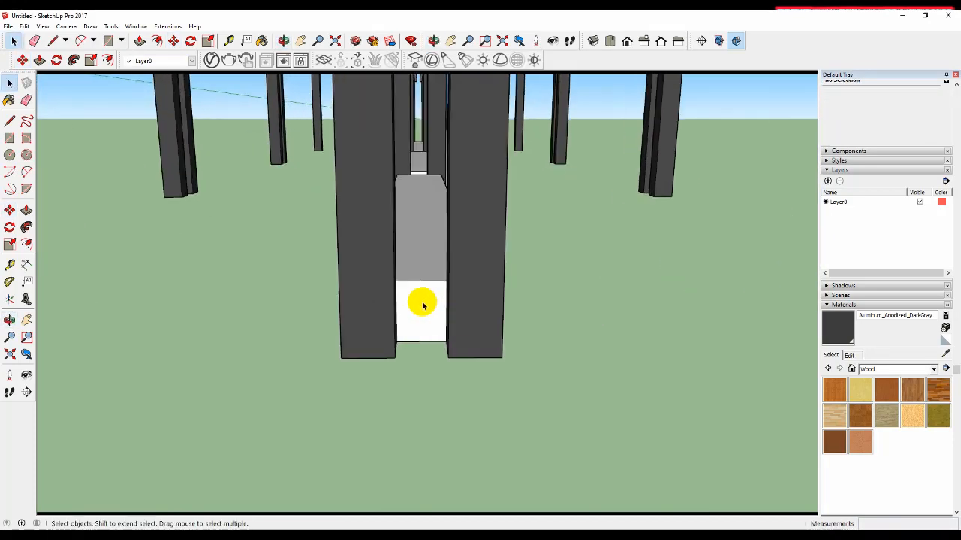
{"action": "right_click", "coordinate": [470, 315]}
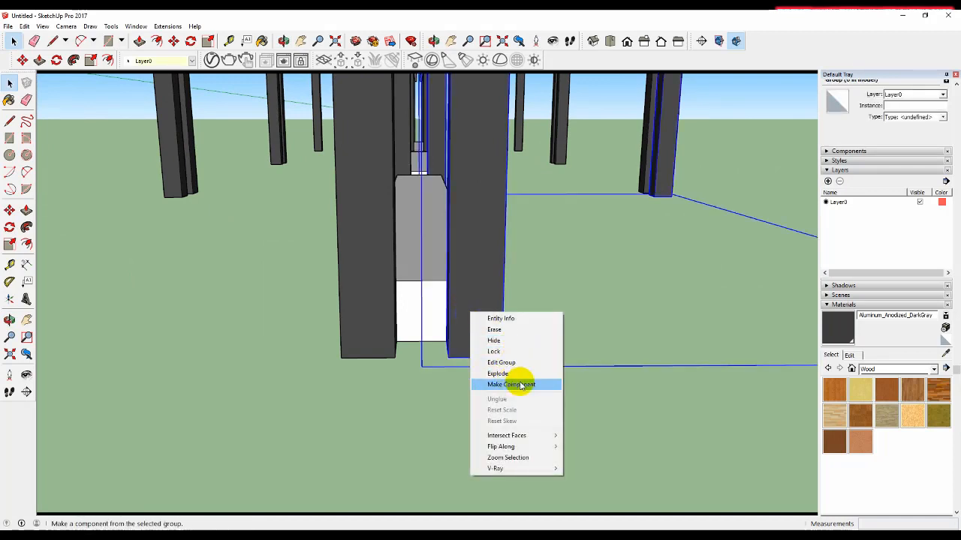
{"action": "left_click", "coordinate": [412, 307]}
{"action": "middle_click_drag", "start_coordinate": [446, 311], "coordinate": [322, 253]}
Delete the two beam copies under the middle and far tables
{"action": "left_click", "coordinate": [306, 217]}
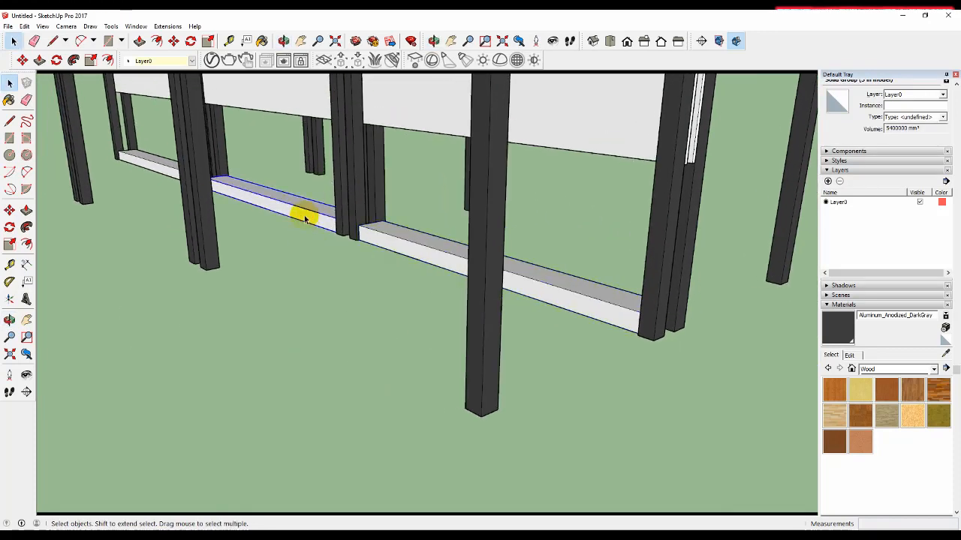
{"action": "key", "text": "Delete"}
{"action": "left_click", "coordinate": [153, 168]}
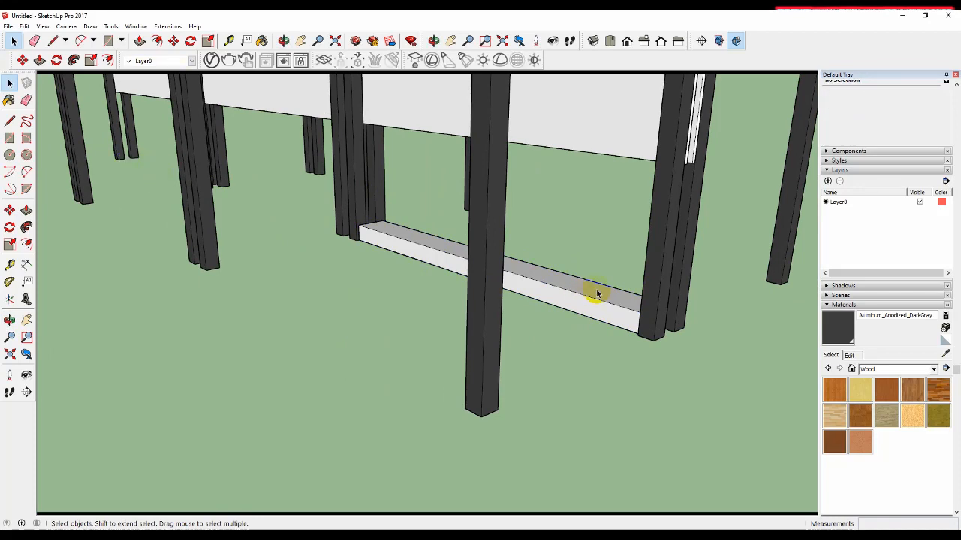
Move the remaining beam about 897 mm out from under the table along the red axis
{"action": "left_click", "coordinate": [611, 315]}
{"action": "scroll", "coordinate": [611, 315], "scroll_direction": "down", "scroll_amount": 4}
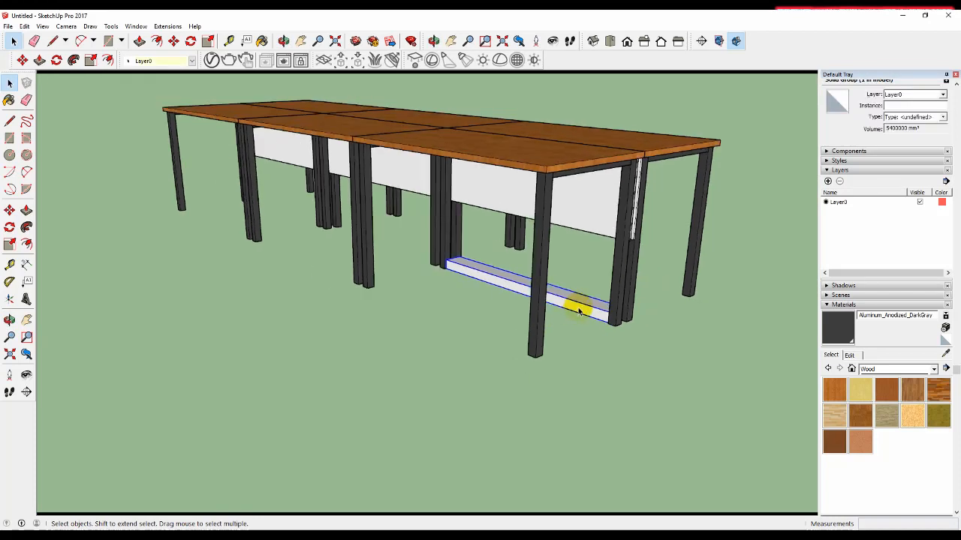
{"action": "key", "text": "m"}
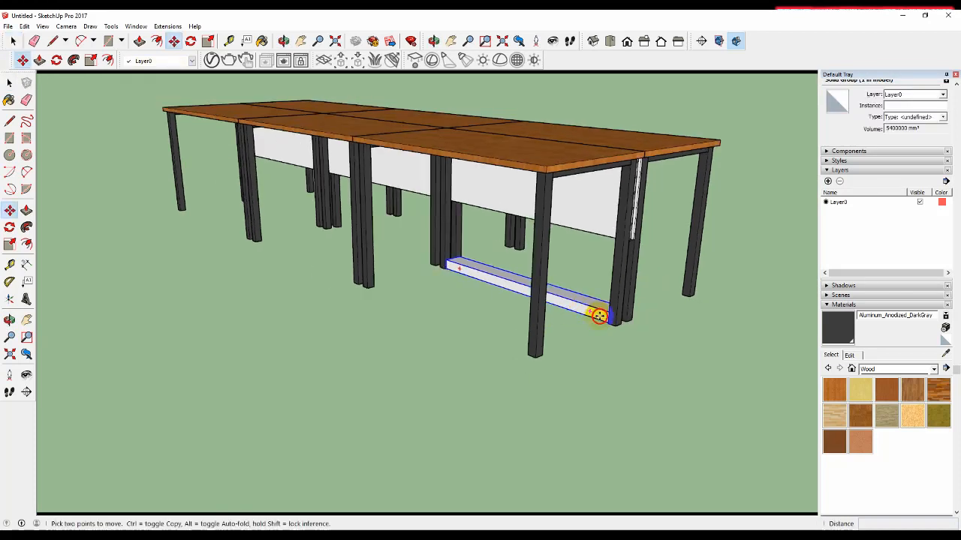
{"action": "left_click", "coordinate": [599, 315]}
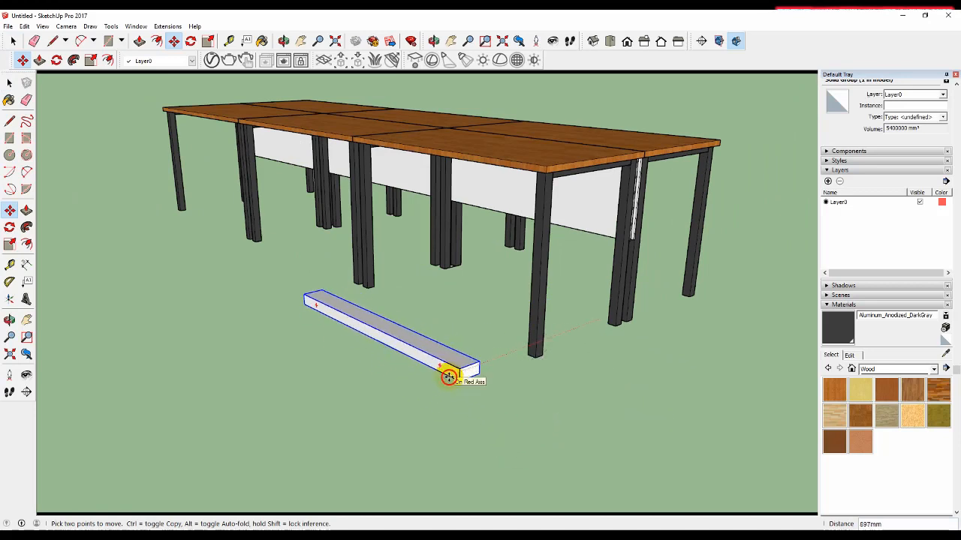
{"action": "left_click", "coordinate": [448, 376]}
{"action": "key", "text": "space"}
Offset the outline of the beam's near end face 3 mm inward
{"action": "scroll", "coordinate": [458, 375], "scroll_direction": "up", "scroll_amount": 8}
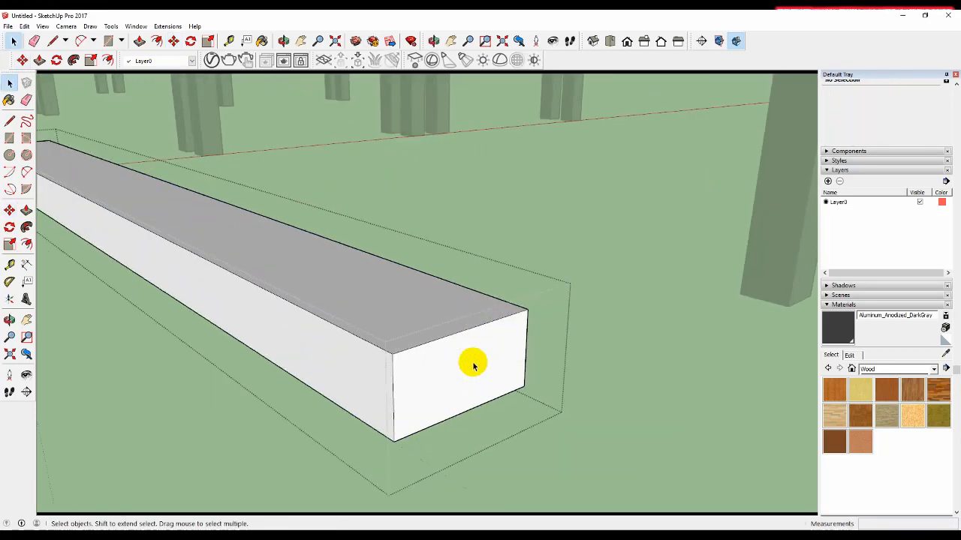
{"action": "key", "text": "f"}
{"action": "left_click", "coordinate": [471, 340]}
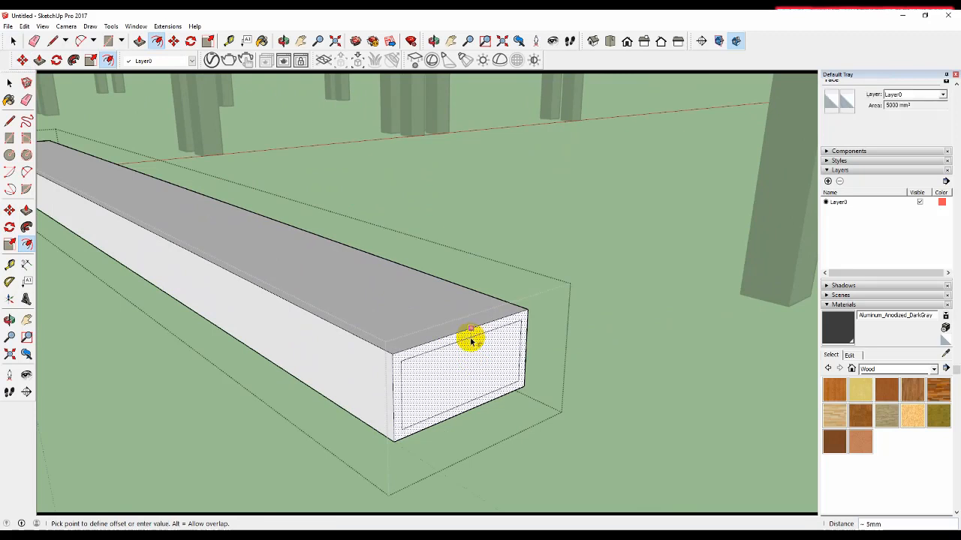
{"action": "type", "text": "3"}
{"action": "key", "text": "Return"}
{"action": "key", "text": "space"}
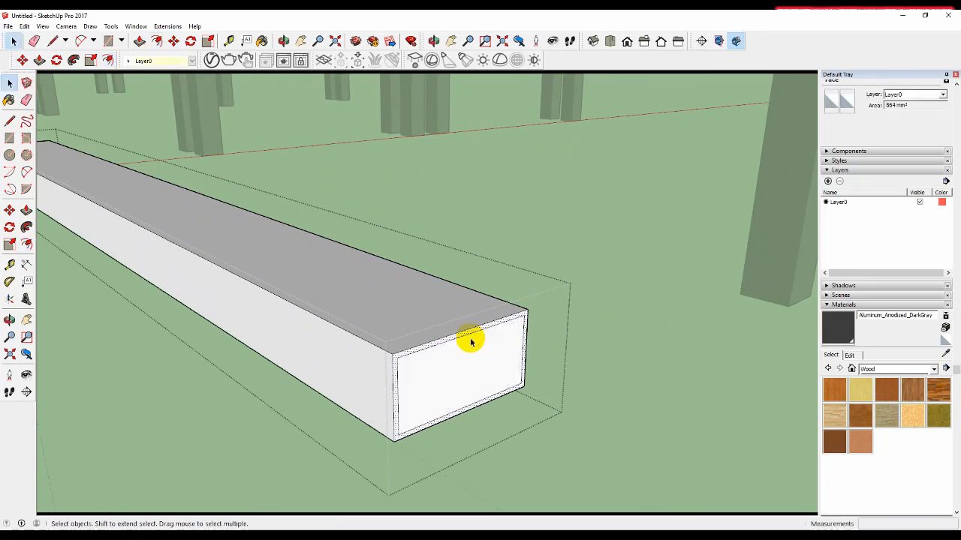
Push the inner end face through the beam's full length to make it a hollow tube, and close the group
{"action": "left_click", "coordinate": [478, 363]}
{"action": "key", "text": "p"}
{"action": "scroll", "coordinate": [484, 366], "scroll_direction": "down", "scroll_amount": 3}
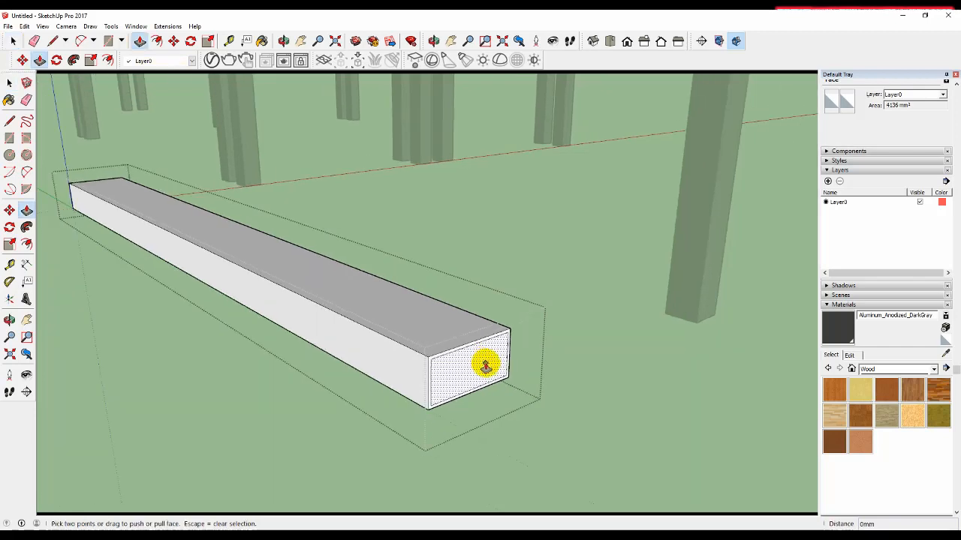
{"action": "left_click_drag", "start_coordinate": [488, 369], "coordinate": [100, 204]}
{"action": "key", "text": "space"}
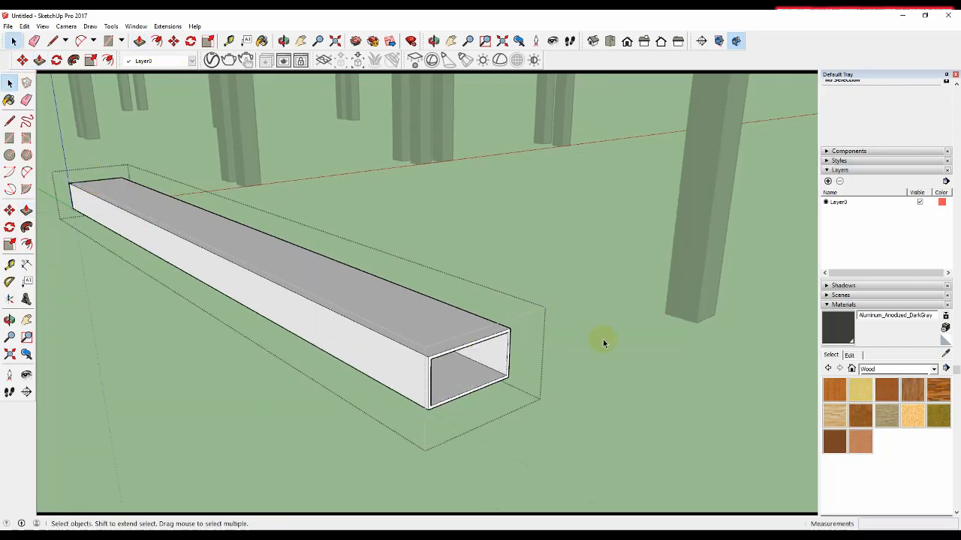
{"action": "left_click", "coordinate": [605, 343]}
Move the hollow beam by its lower end corner back to the foot of the inner leg at the row's end
{"action": "middle_click_drag", "start_coordinate": [585, 384], "coordinate": [543, 380]}
{"action": "middle_click_drag", "start_coordinate": [440, 328], "coordinate": [340, 281]}
{"action": "scroll", "coordinate": [340, 281], "scroll_direction": "down", "scroll_amount": 3}
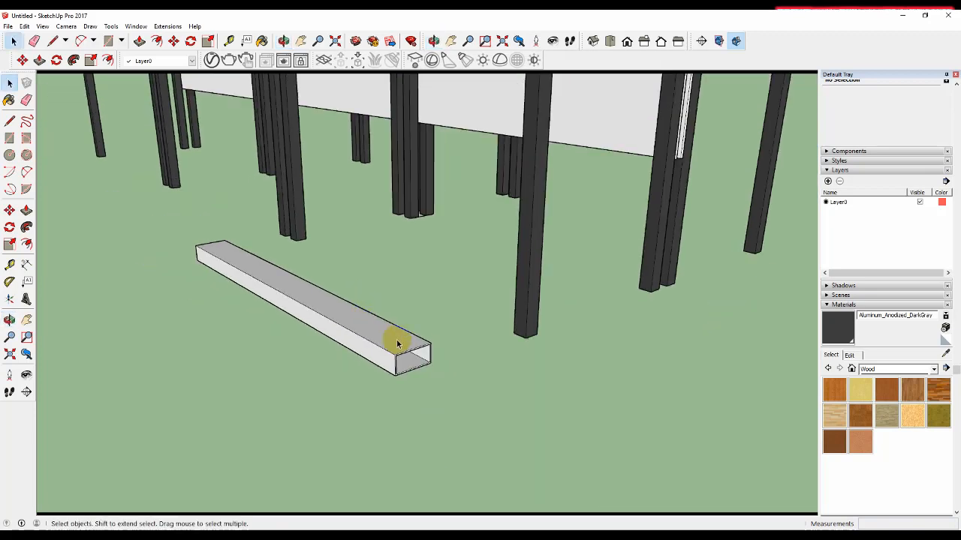
{"action": "key", "text": "m"}
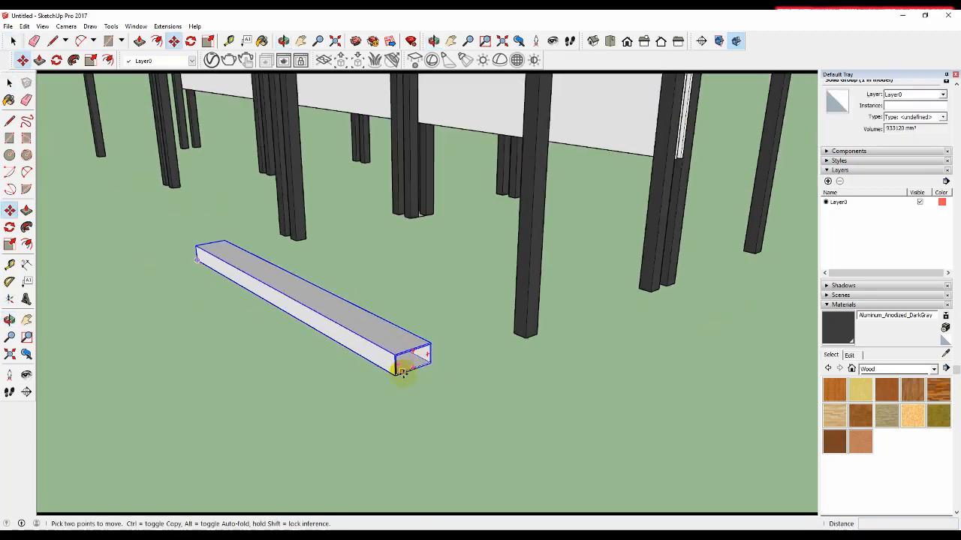
{"action": "left_click_drag", "start_coordinate": [394, 375], "coordinate": [651, 291]}
{"action": "middle_click_drag", "start_coordinate": [651, 291], "coordinate": [426, 321]}
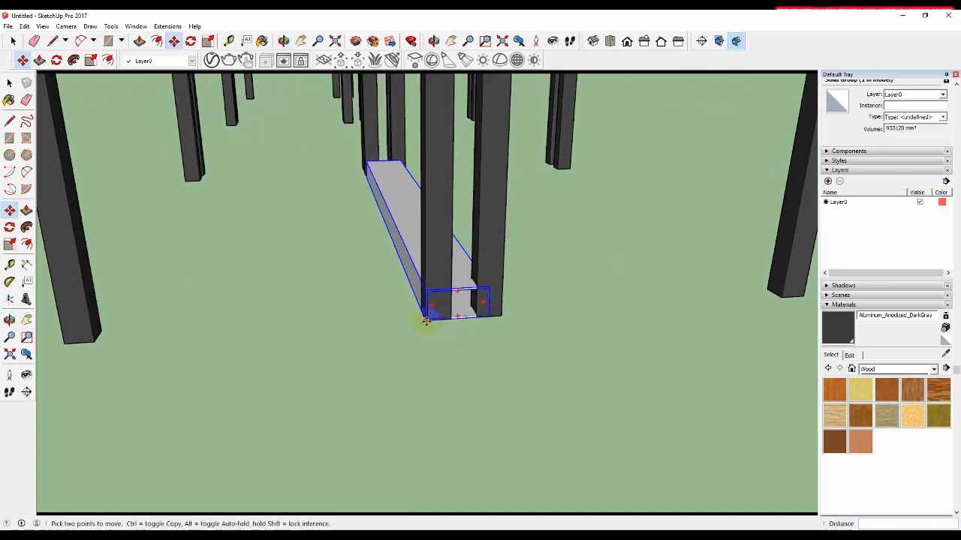
Shift the beam 10 mm sideways between the paired legs, and move it 40 mm inward to the leg's inner face
{"action": "left_click_drag", "start_coordinate": [426, 323], "coordinate": [438, 320]}
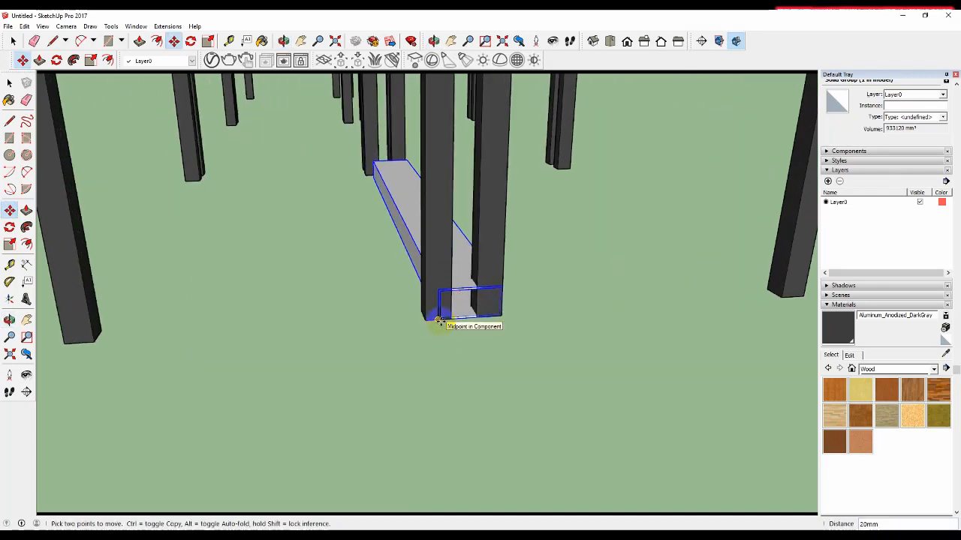
{"action": "type", "text": "10"}
{"action": "key", "text": "Return"}
{"action": "middle_click_drag", "start_coordinate": [440, 323], "coordinate": [557, 345]}
{"action": "left_click_drag", "start_coordinate": [560, 339], "coordinate": [545, 329]}
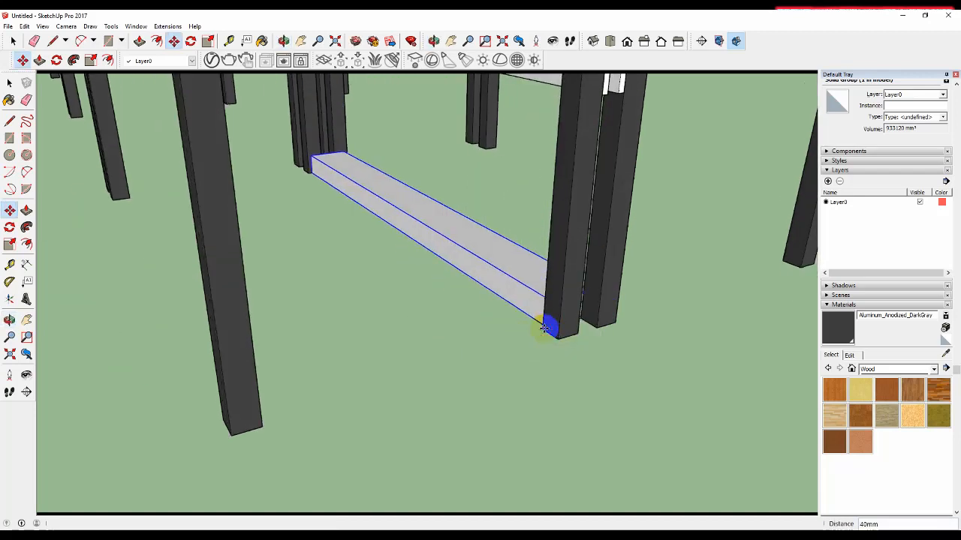
{"action": "key", "text": "space"}
{"action": "left_click", "coordinate": [425, 302]}
Copy the beam 1200 mm along the row to sit between the legs of the middle table
{"action": "middle_click_drag", "start_coordinate": [428, 314], "coordinate": [621, 301]}
{"action": "left_click", "coordinate": [614, 303]}
{"action": "key", "text": "m"}
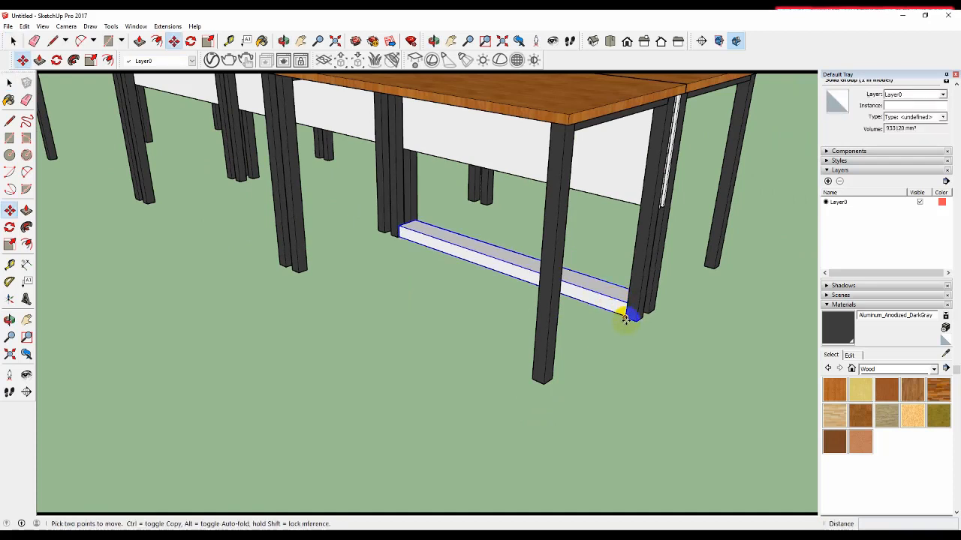
{"action": "left_click", "coordinate": [636, 322]}
{"action": "key", "text": "ctrl"}
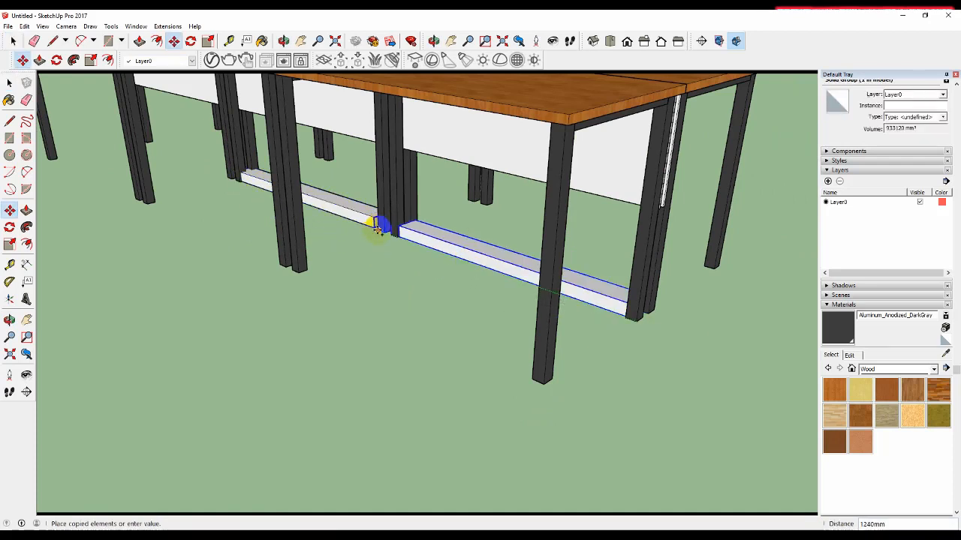
{"action": "scroll", "coordinate": [379, 234], "scroll_direction": "up", "scroll_amount": 2}
{"action": "scroll", "coordinate": [375, 231], "scroll_direction": "up", "scroll_amount": 3}
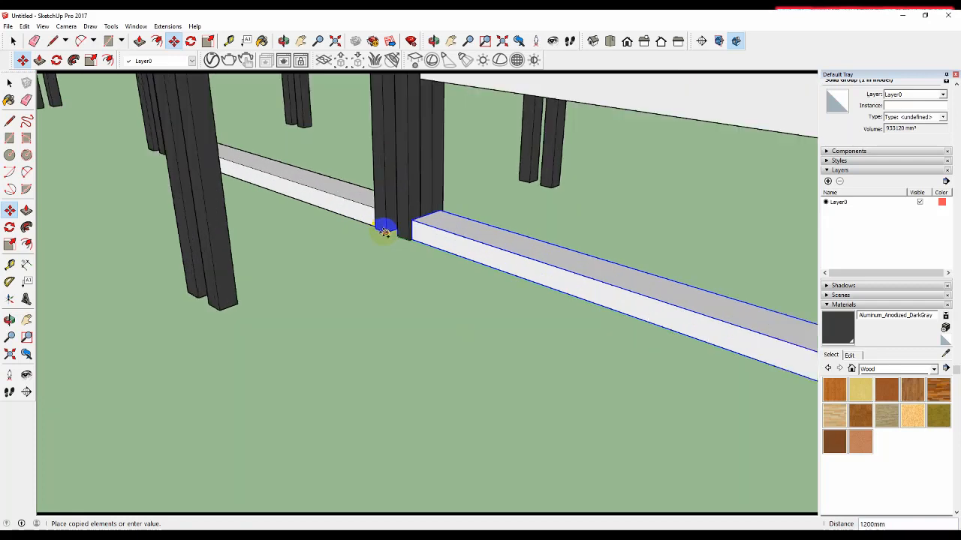
{"action": "left_click", "coordinate": [388, 231]}
{"action": "scroll", "coordinate": [450, 236], "scroll_direction": "down", "scroll_amount": 5}
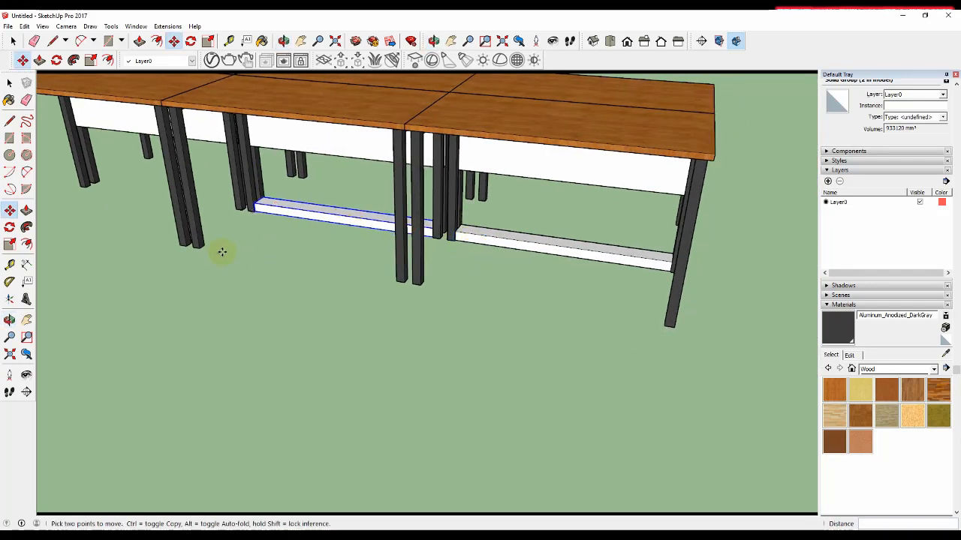
Copy the middle beam one table further along the row, using the front leg corners as reference points
{"action": "left_click", "coordinate": [409, 281]}
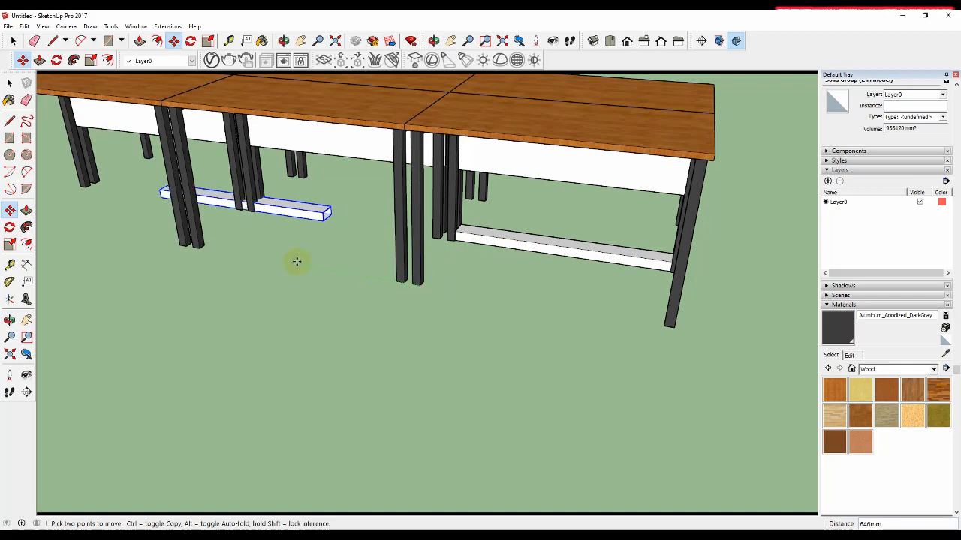
{"action": "left_click", "coordinate": [199, 247]}
{"action": "scroll", "coordinate": [360, 257], "scroll_direction": "down", "scroll_amount": 2}
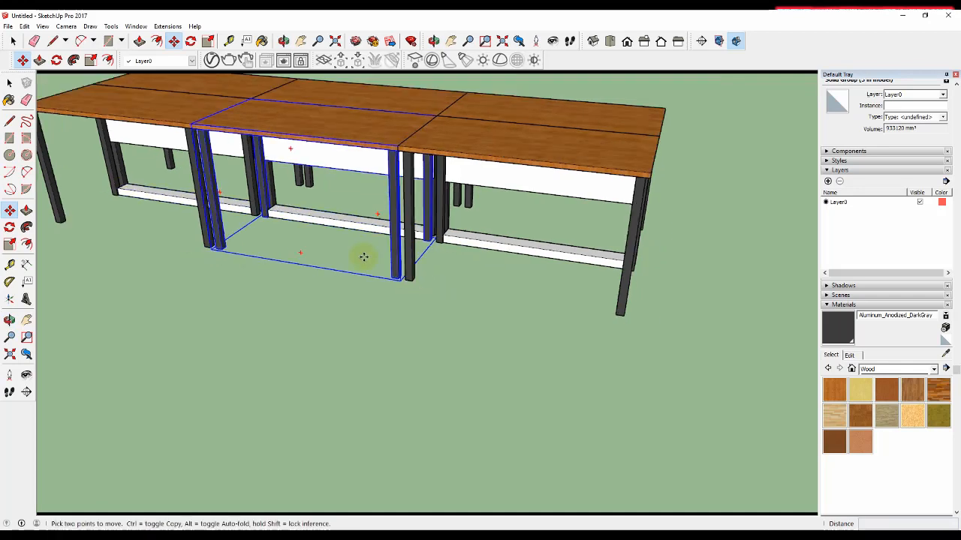
{"action": "key", "text": "space"}
{"action": "left_click", "coordinate": [491, 283]}
Paint all three low beams with the Aluminum_Anodized_DarkGray material
{"action": "middle_click_drag", "start_coordinate": [491, 282], "coordinate": [572, 277]}
{"action": "scroll", "coordinate": [518, 215], "scroll_direction": "up", "scroll_amount": 2}
{"action": "middle_click_drag", "start_coordinate": [518, 215], "coordinate": [432, 163]}
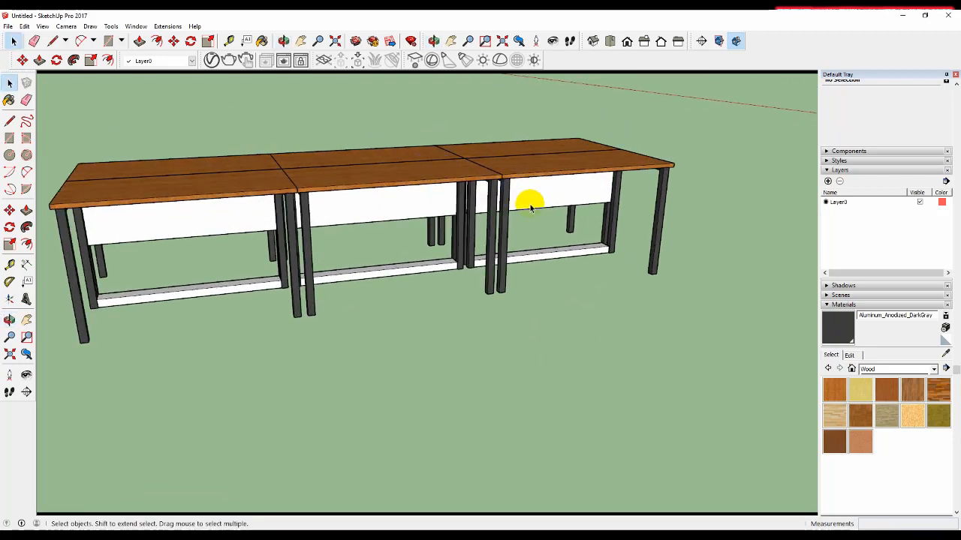
{"action": "key", "text": "b"}
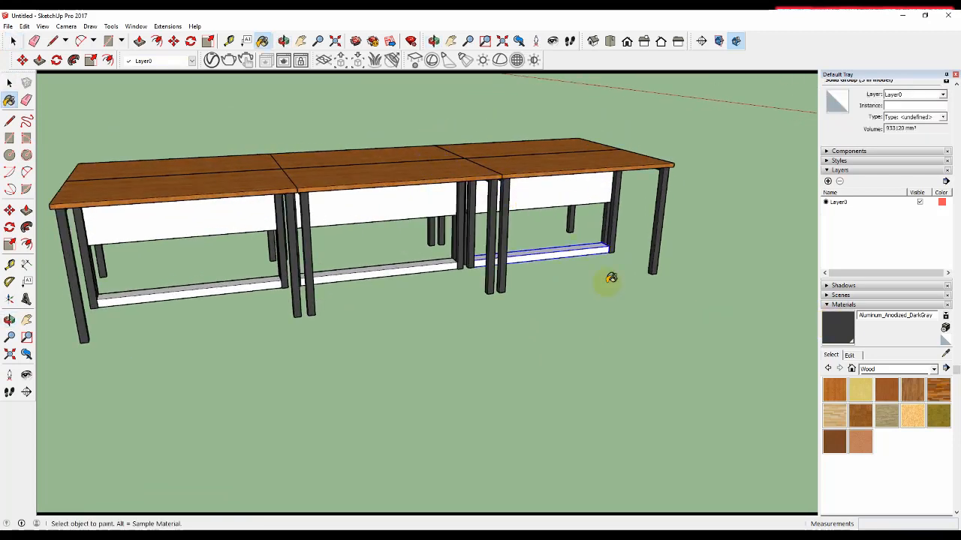
{"action": "left_click", "coordinate": [568, 253]}
{"action": "left_click", "coordinate": [430, 265]}
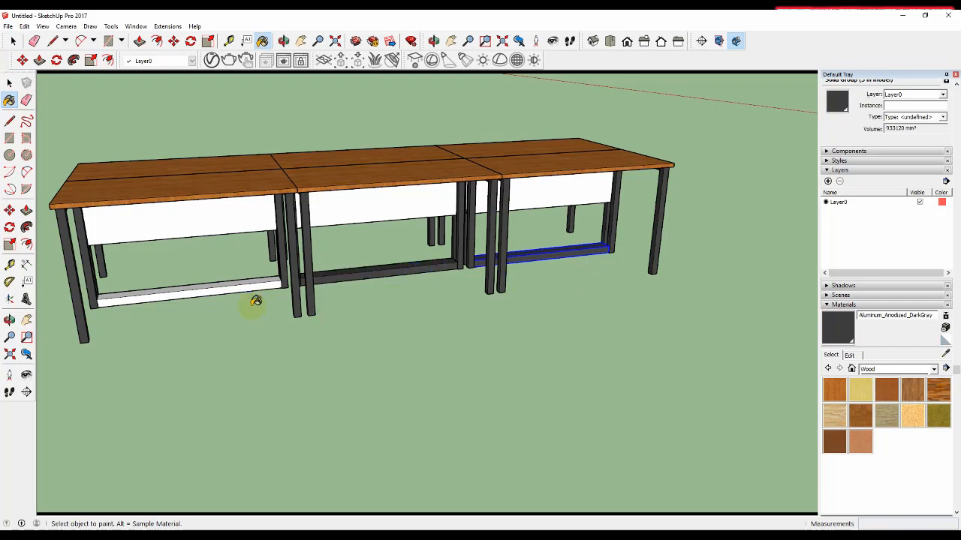
{"action": "left_click", "coordinate": [242, 285]}
{"action": "mouse_move", "coordinate": [242, 286]}
{"action": "middle_mouse_down"}
{"action": "mouse_move", "coordinate": [488, 315]}
{"action": "mouse_move", "coordinate": [373, 333]}
{"action": "mouse_move", "coordinate": [322, 317]}
{"action": "mouse_move", "coordinate": [262, 277]}
{"action": "mouse_move", "coordinate": [427, 358]}
{"action": "mouse_move", "coordinate": [257, 306]}
{"action": "mouse_move", "coordinate": [223, 343]}
{"action": "mouse_move", "coordinate": [423, 324]}
{"action": "mouse_move", "coordinate": [465, 333]}
{"action": "mouse_move", "coordinate": [395, 213]}
{"action": "mouse_move", "coordinate": [338, 363]}
{"action": "mouse_move", "coordinate": [477, 172]}
{"action": "mouse_move", "coordinate": [601, 133]}
{"action": "mouse_move", "coordinate": [767, 148]}
{"action": "mouse_move", "coordinate": [568, 251]}
{"action": "mouse_move", "coordinate": [636, 202]}
{"action": "mouse_move", "coordinate": [549, 222]}
{"action": "mouse_move", "coordinate": [568, 240]}
{"action": "mouse_move", "coordinate": [493, 279]}
{"action": "mouse_move", "coordinate": [532, 250]}
{"action": "mouse_move", "coordinate": [519, 253]}
{"action": "mouse_move", "coordinate": [510, 208]}
{"action": "mouse_move", "coordinate": [505, 230]}
{"action": "mouse_move", "coordinate": [545, 241]}
{"action": "mouse_move", "coordinate": [540, 248]}
{"action": "middle_mouse_up"}
{"action": "key", "text": "space"}
{"action": "key", "text": "space"}
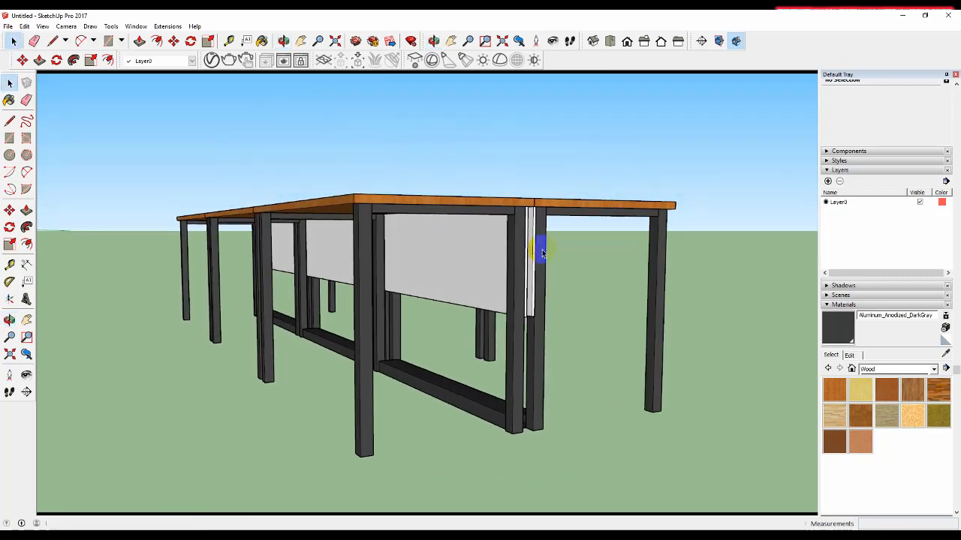
{"action": "middle_click_drag", "start_coordinate": [540, 253], "coordinate": [660, 306]}
{"action": "key", "text": "space"}
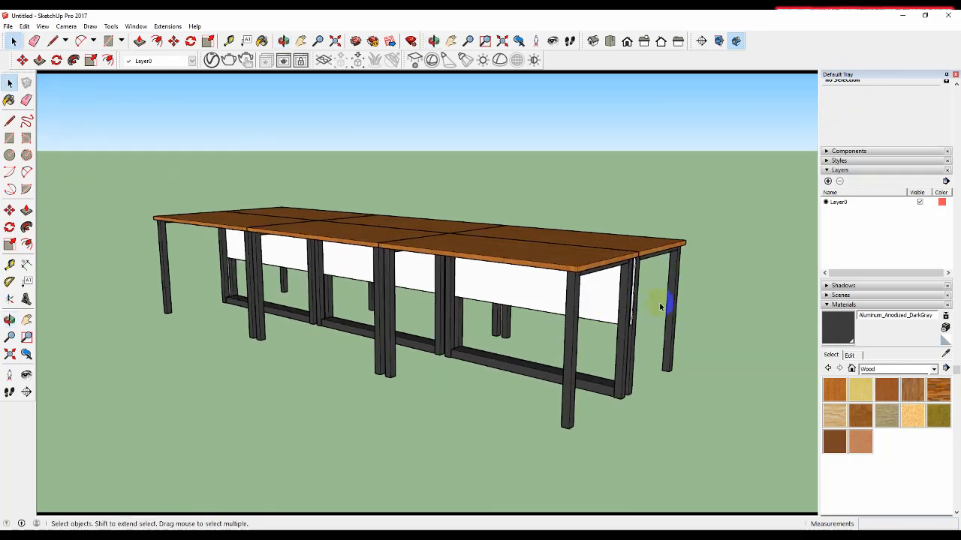